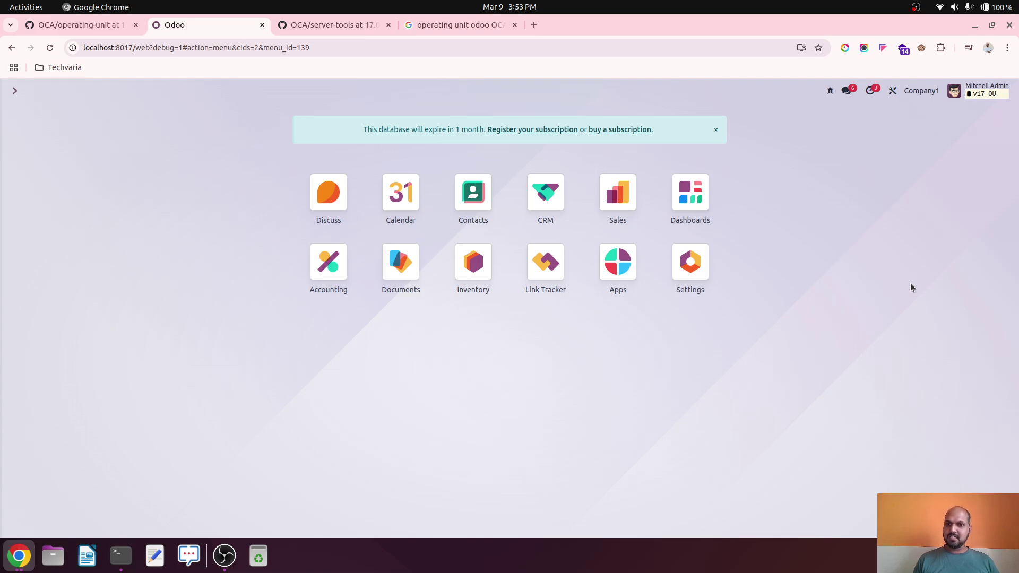
Look through the module folders in the 17.0 branch of the OCA operating-unit repository on GitHub.
{"action": "left_click", "coordinate": [79, 25]}
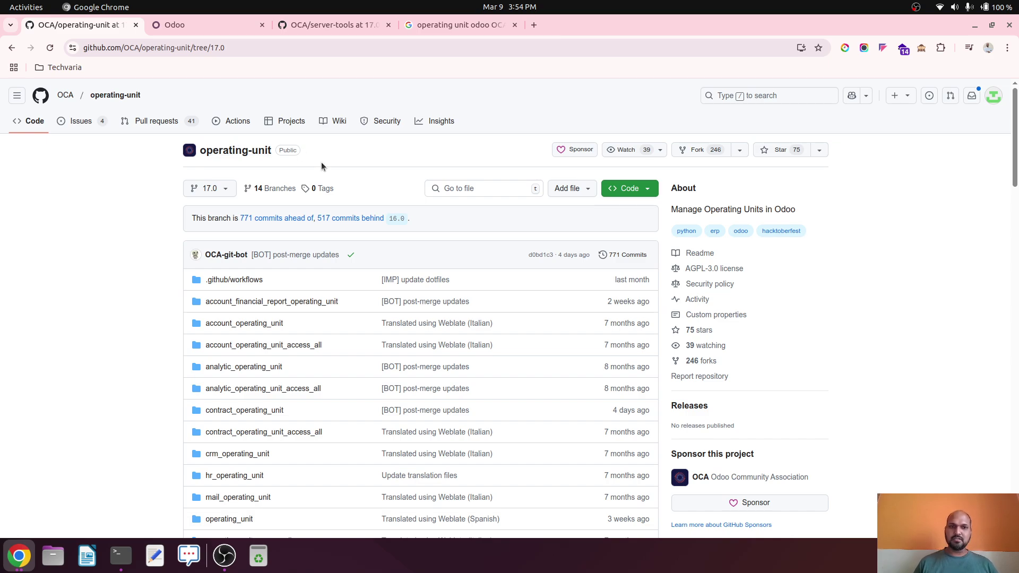
{"action": "scroll", "coordinate": [272, 309], "scroll_direction": "down", "scroll_amount": 2}
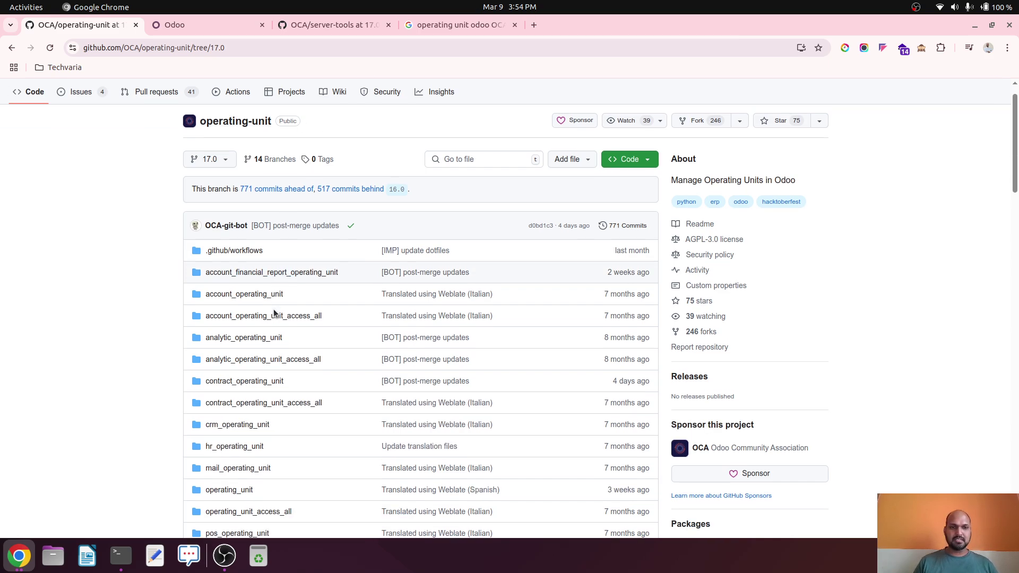
{"action": "scroll", "coordinate": [288, 351], "scroll_direction": "down", "scroll_amount": 3}
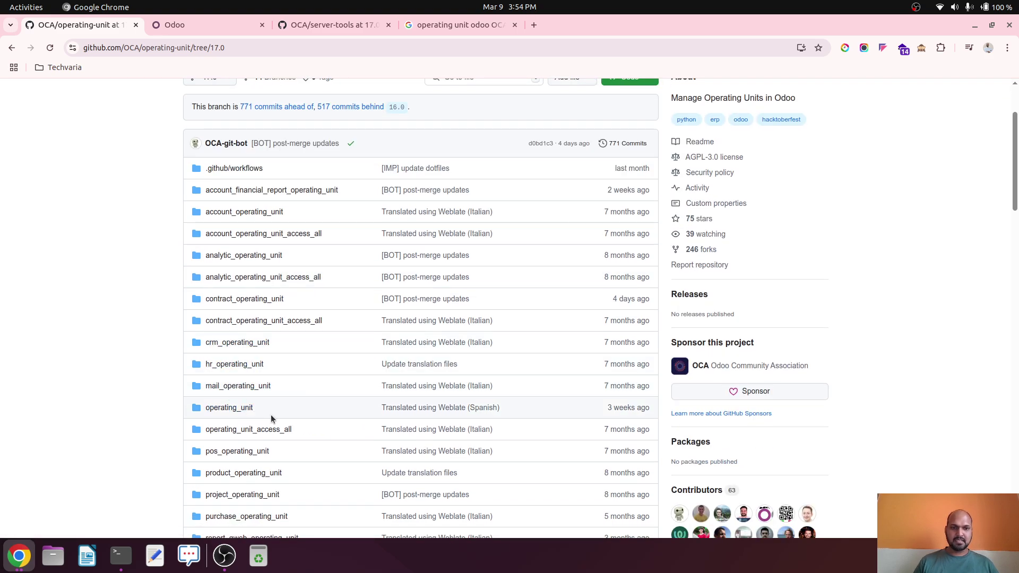
{"action": "scroll", "coordinate": [272, 419], "scroll_direction": "down", "scroll_amount": 3}
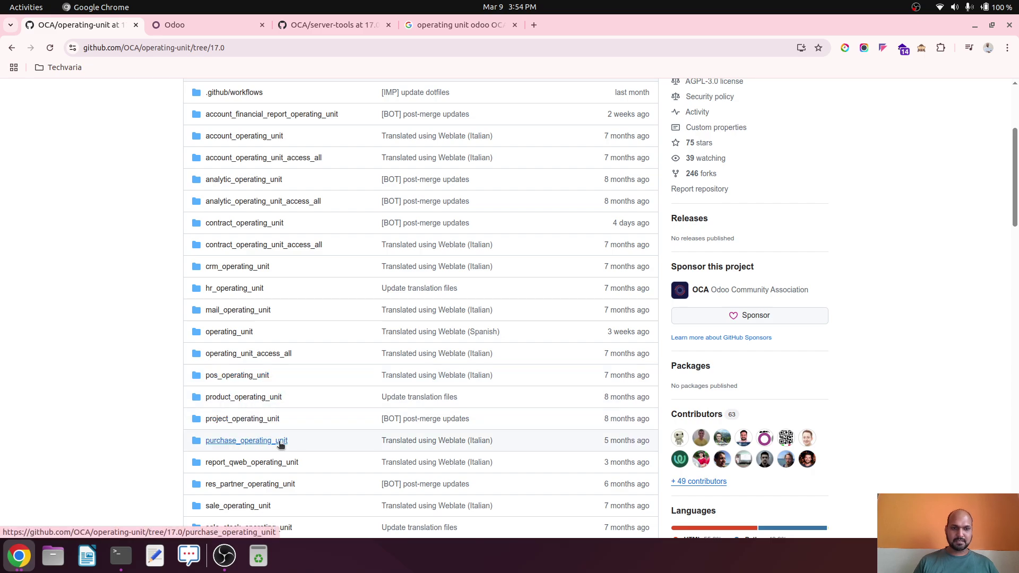
{"action": "scroll", "coordinate": [284, 444], "scroll_direction": "down", "scroll_amount": 3}
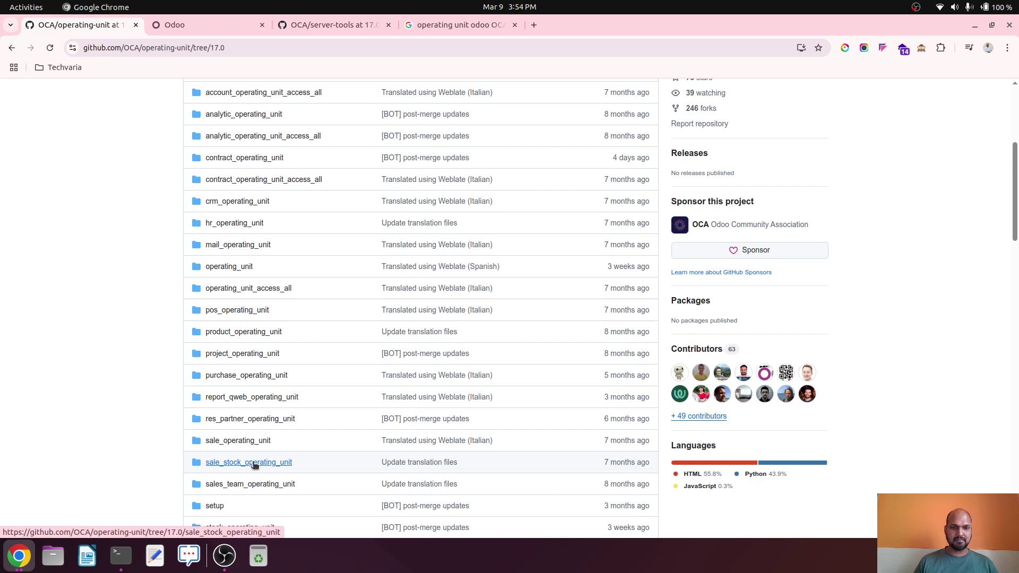
{"action": "scroll", "coordinate": [314, 438], "scroll_direction": "down", "scroll_amount": 3}
{"action": "scroll", "coordinate": [313, 437], "scroll_direction": "up", "scroll_amount": 12}
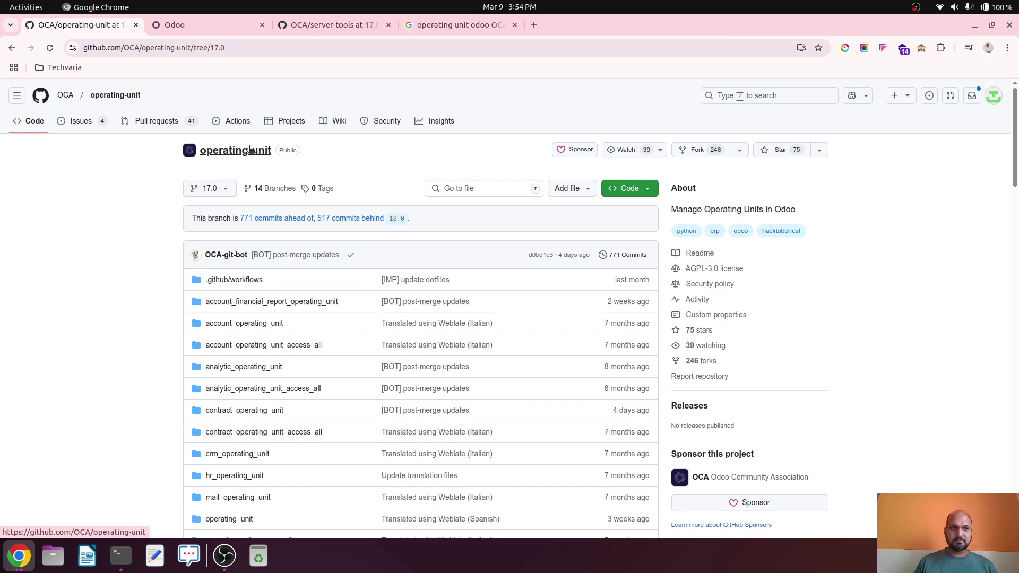
Check which branches the operating-unit repository offers, and view the OCA server-tools repository.
{"action": "left_click", "coordinate": [226, 189]}
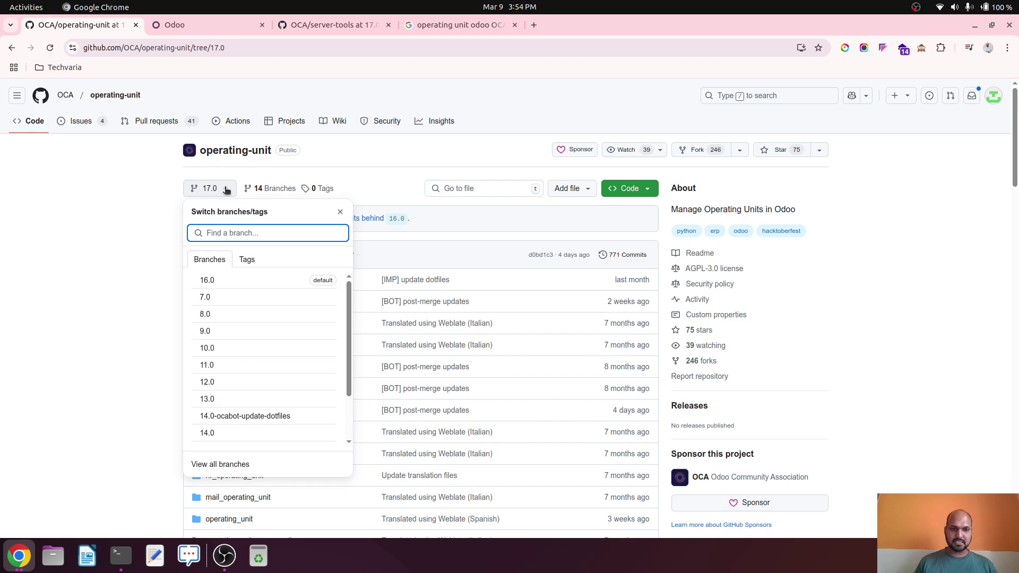
{"action": "left_click", "coordinate": [226, 189]}
{"action": "left_click", "coordinate": [225, 189]}
{"action": "scroll", "coordinate": [273, 332], "scroll_direction": "down", "scroll_amount": 2}
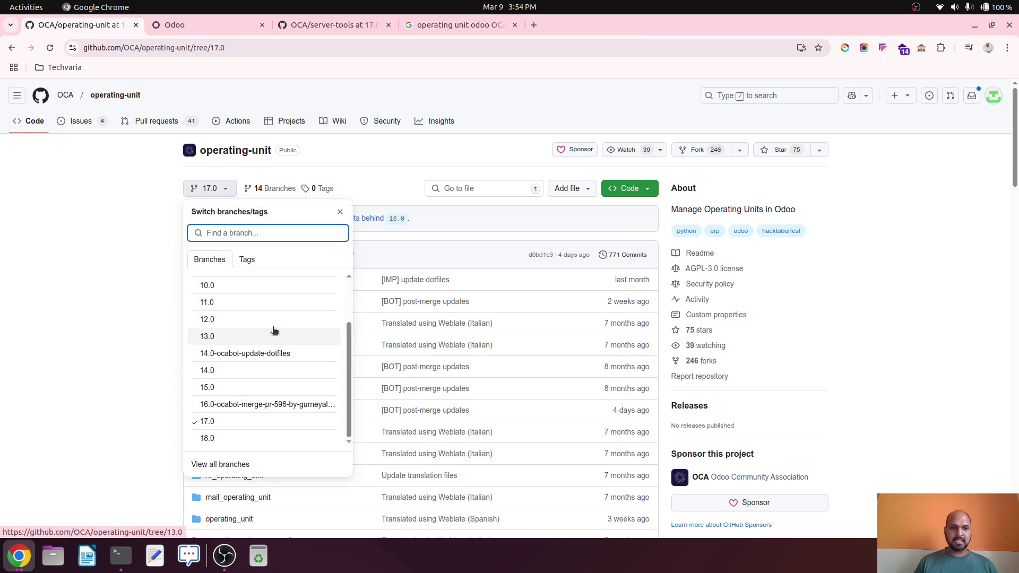
{"action": "left_click", "coordinate": [68, 323]}
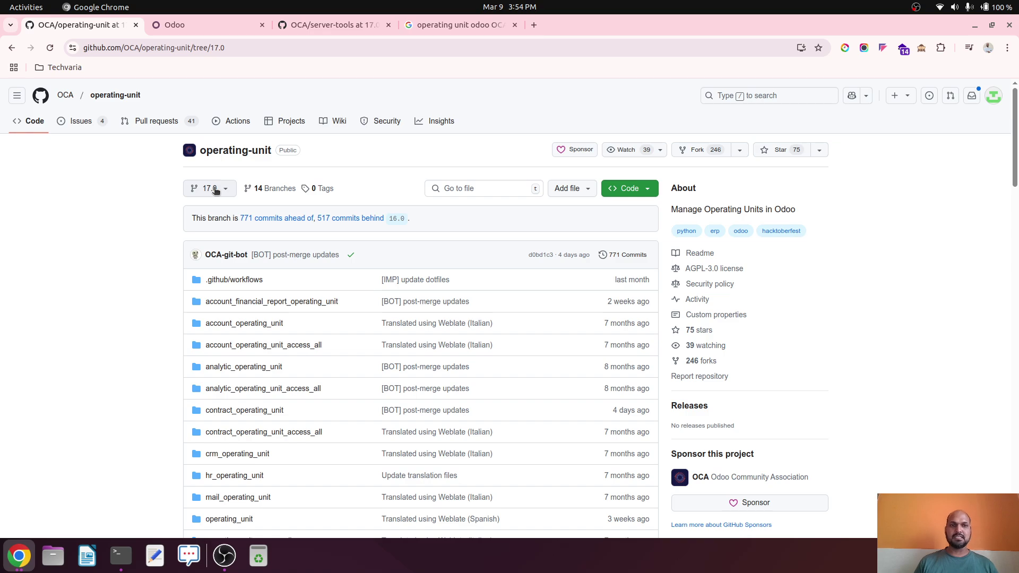
{"action": "left_click", "coordinate": [322, 27]}
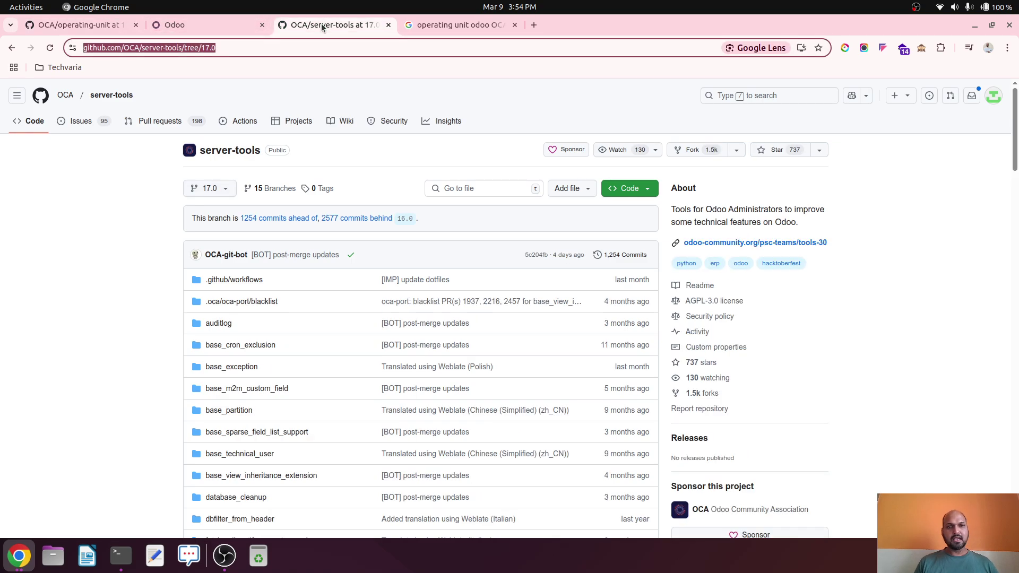
{"action": "left_click", "coordinate": [128, 198]}
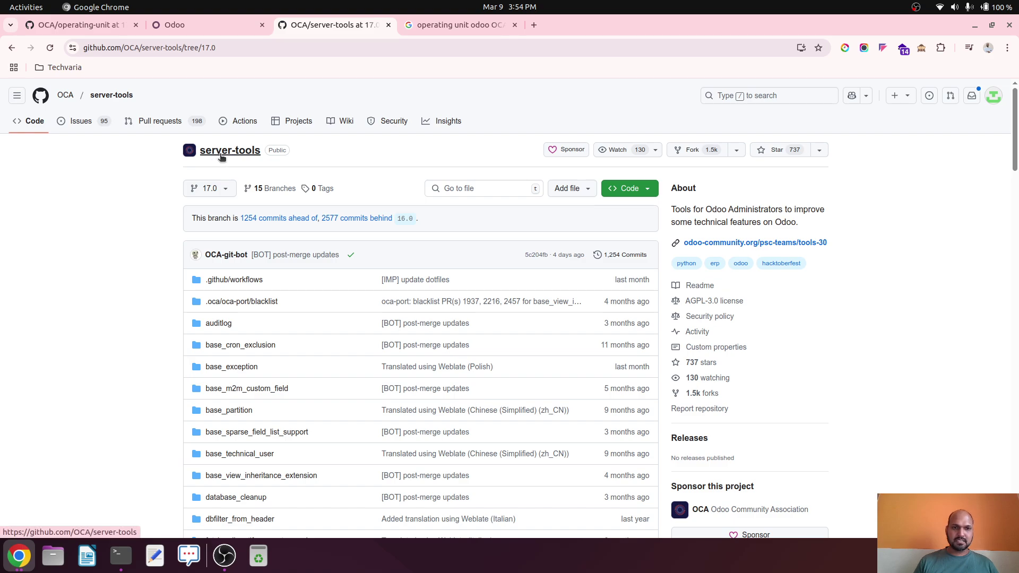
Switch to Odoo and search its Apps for "operating".
{"action": "left_click", "coordinate": [209, 28]}
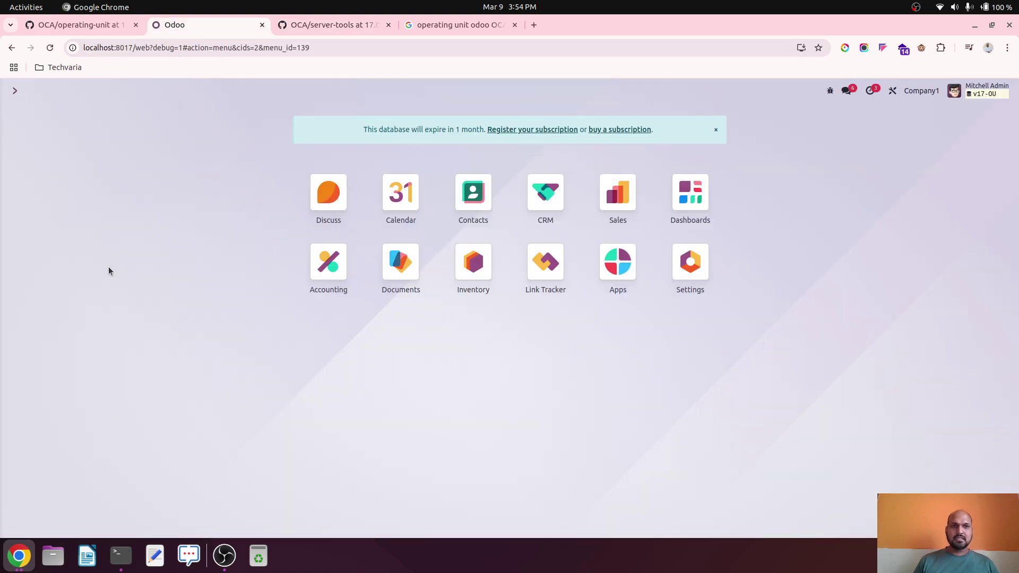
{"action": "left_click", "coordinate": [621, 266]}
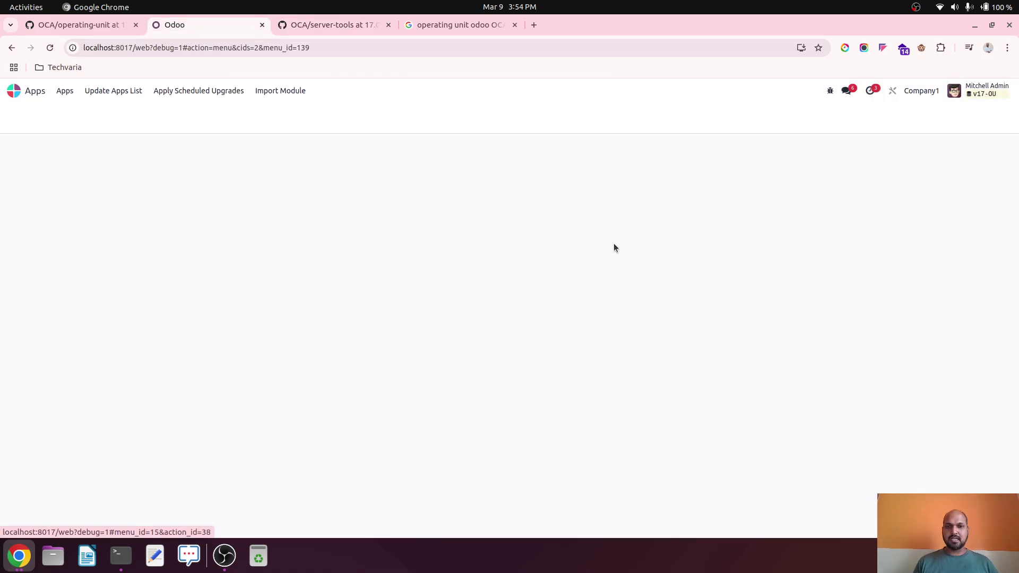
{"action": "left_click", "coordinate": [575, 115]}
{"action": "key", "text": "BackSpace"}
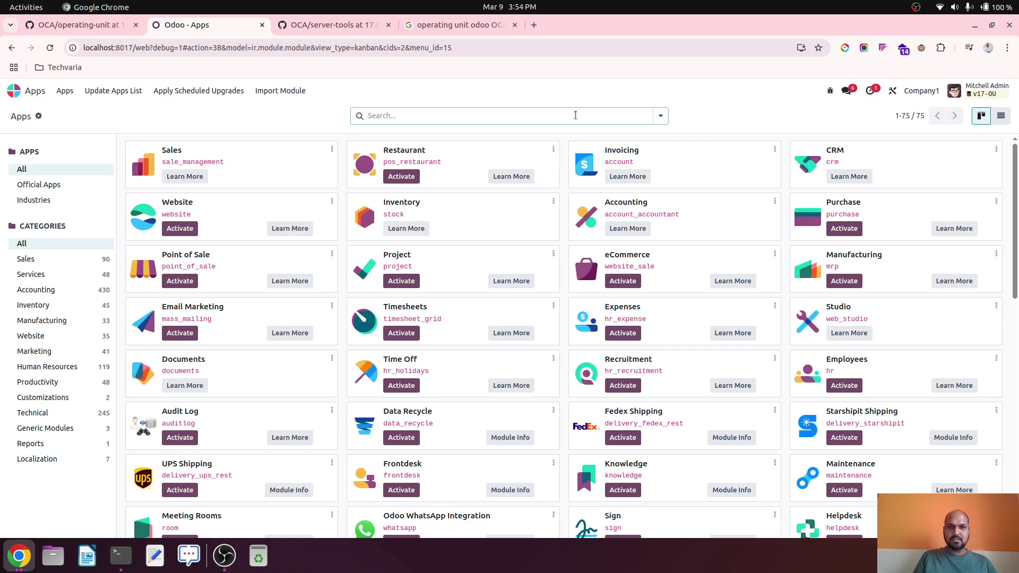
{"action": "type", "text": "operating"}
{"action": "key", "text": "Return"}
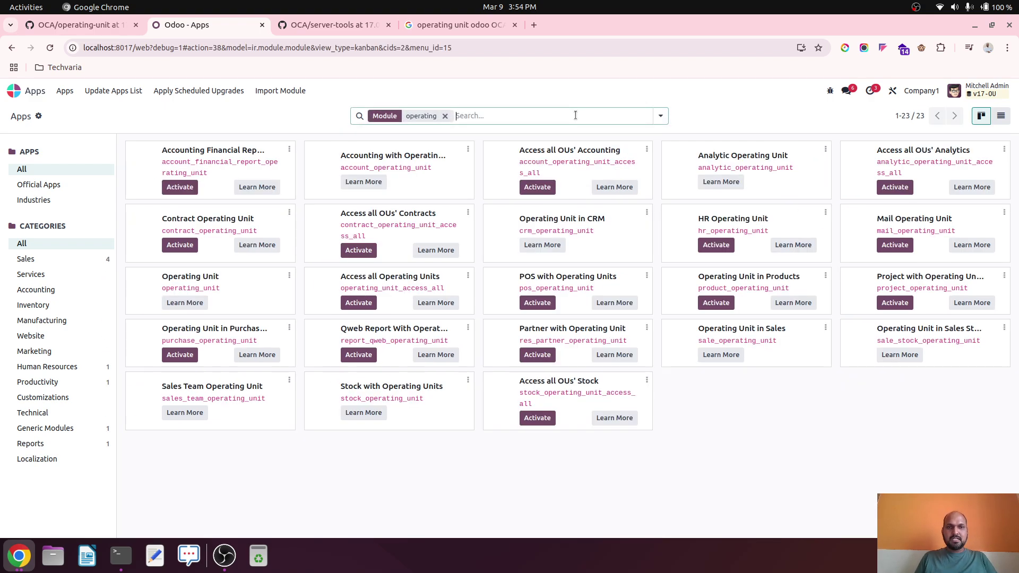
Show the found modules as a list and filter them to installed ones only.
{"action": "left_click", "coordinate": [1001, 116]}
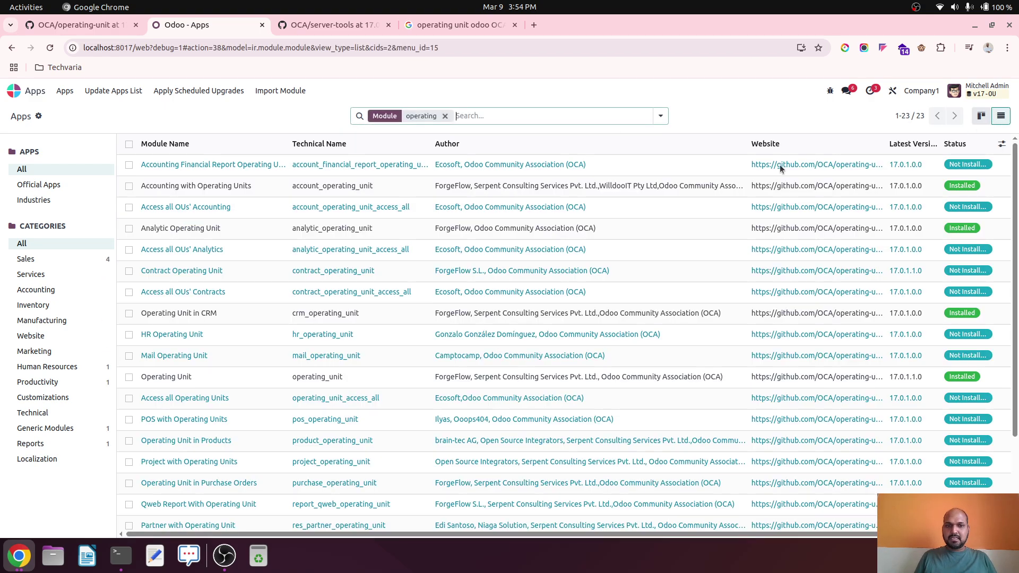
{"action": "left_click", "coordinate": [658, 118]}
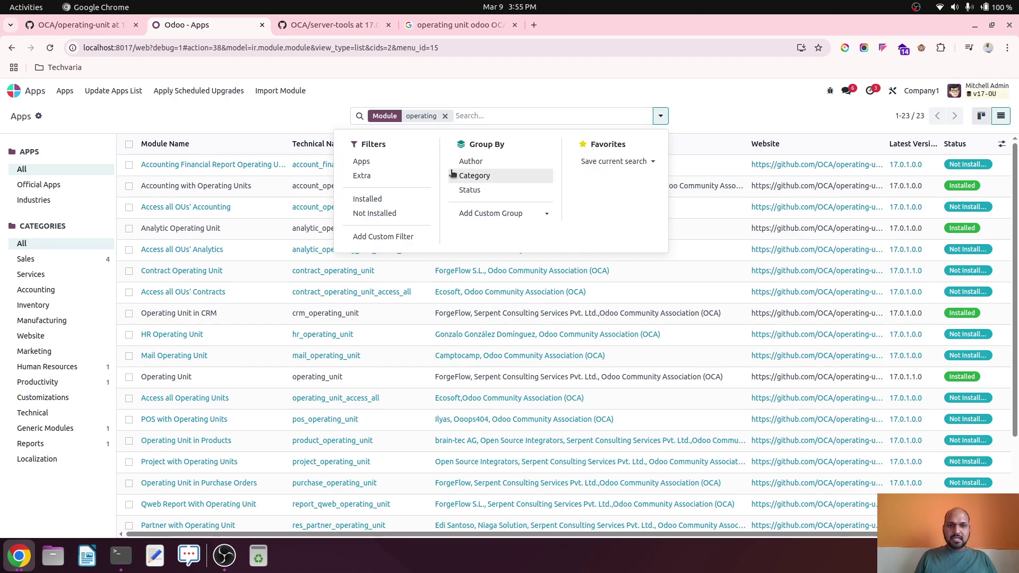
{"action": "left_click", "coordinate": [368, 199]}
{"action": "left_click", "coordinate": [264, 116]}
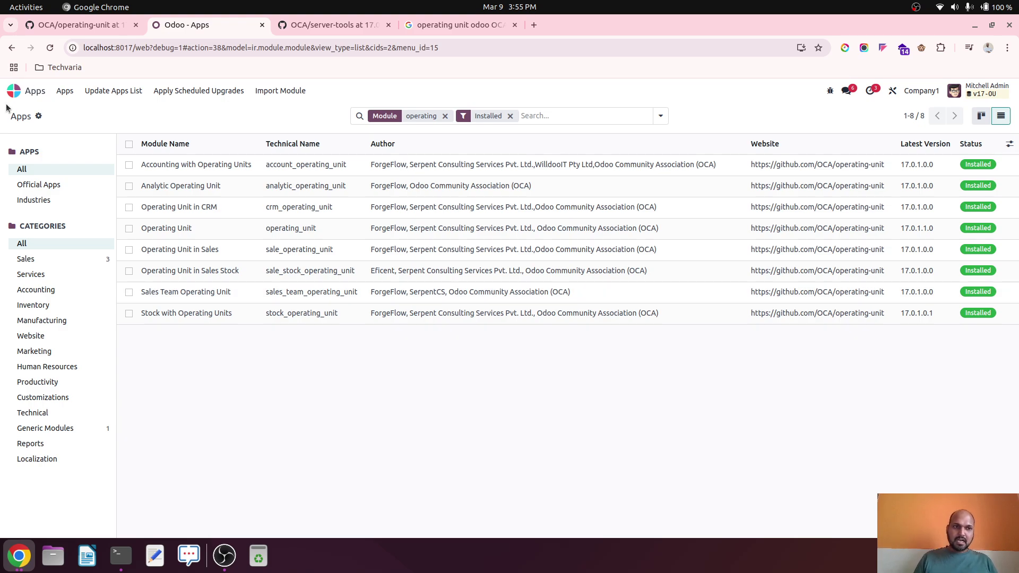
Open the list of operating units in the Odoo settings.
{"action": "left_click", "coordinate": [24, 92]}
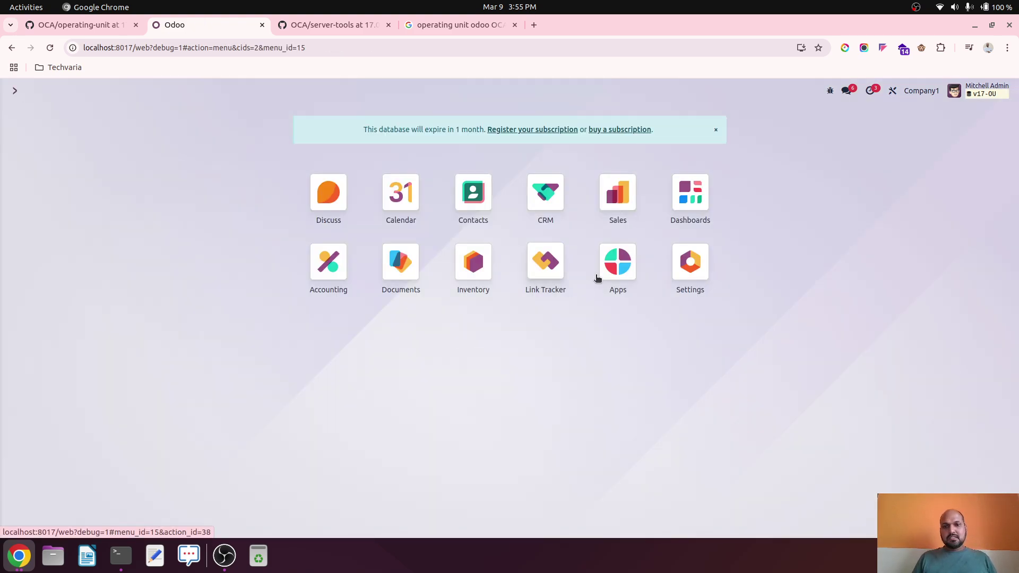
{"action": "left_click", "coordinate": [677, 271]}
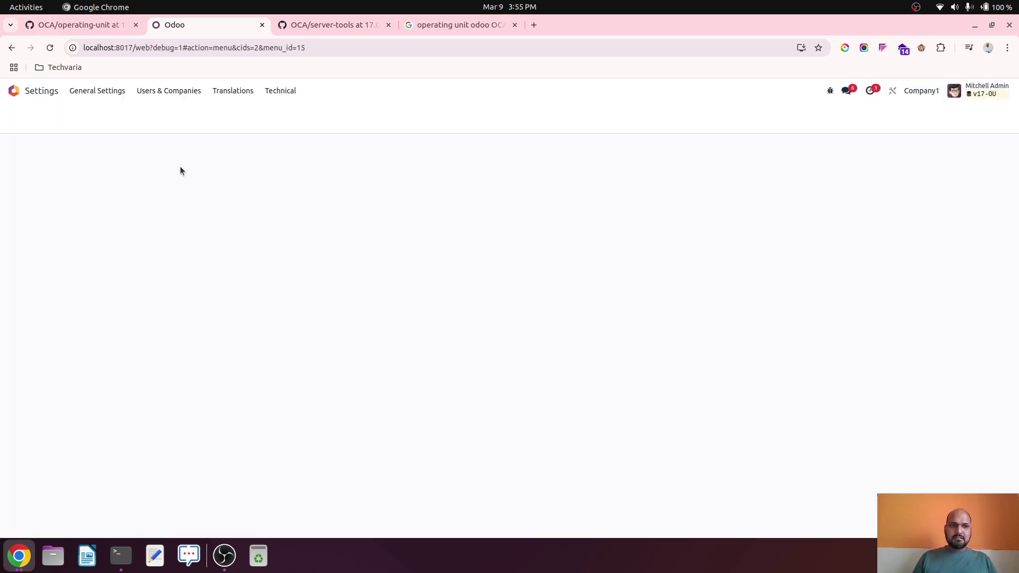
{"action": "left_click", "coordinate": [165, 93]}
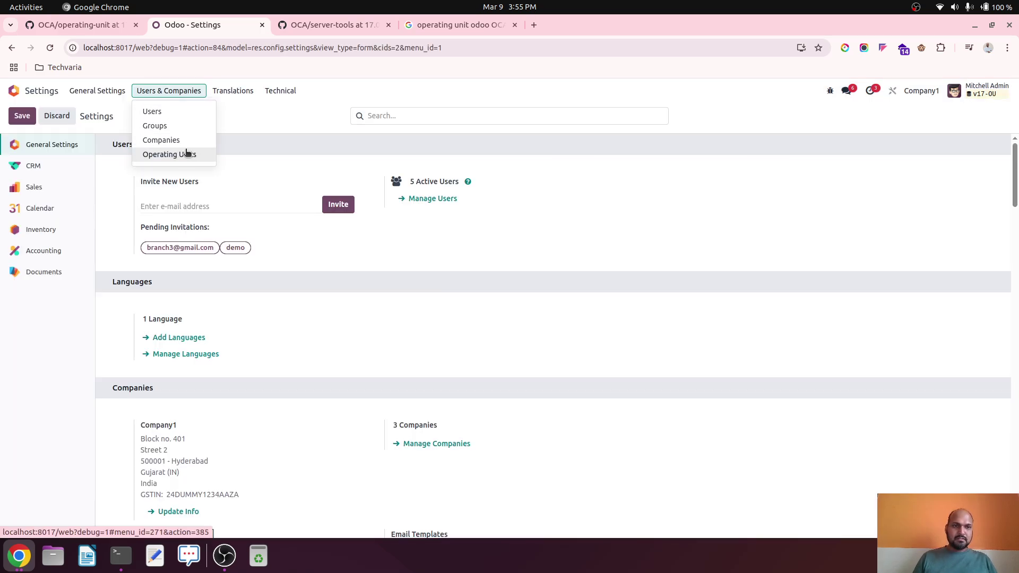
{"action": "left_click", "coordinate": [187, 154]}
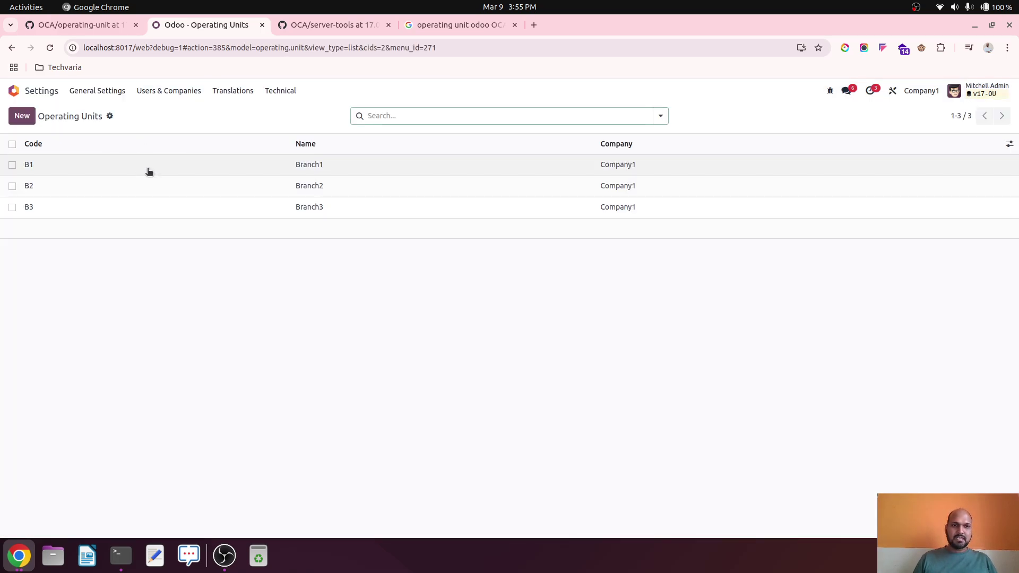
Check the available companies, view the operating unit records Branch1 and Branch2, and return to the list.
{"action": "left_click", "coordinate": [914, 93]}
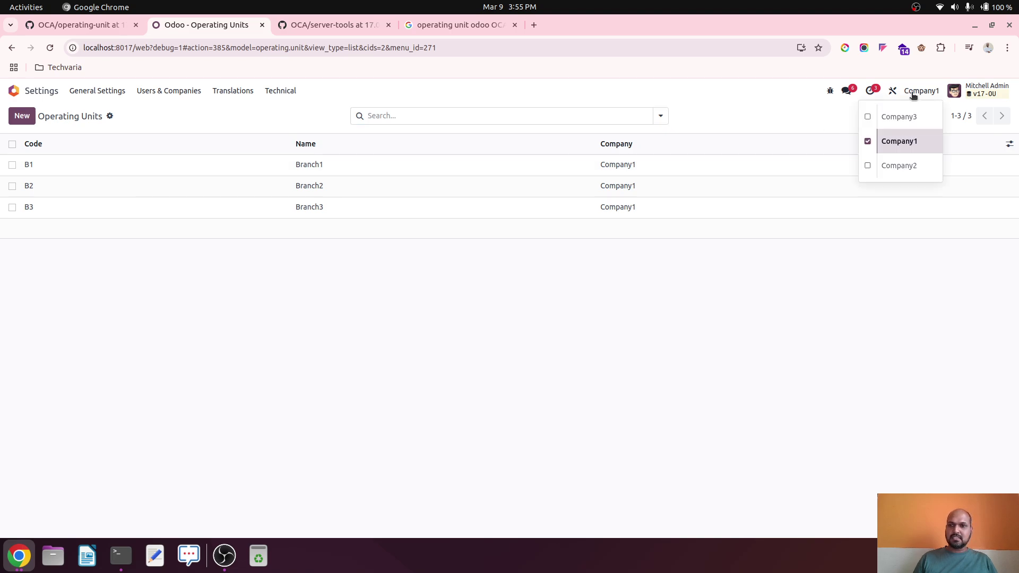
{"action": "left_click", "coordinate": [914, 92]}
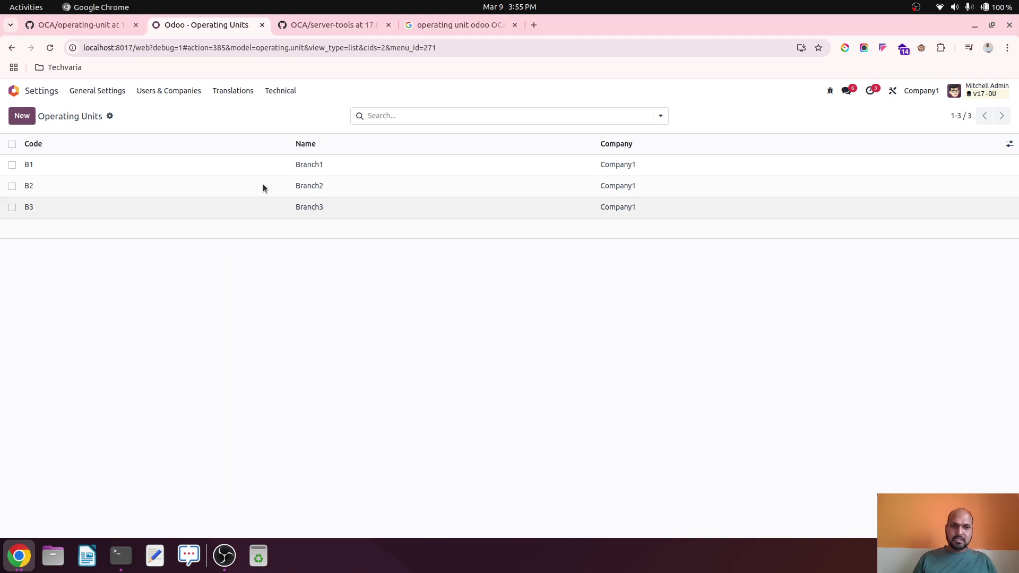
{"action": "left_click", "coordinate": [304, 165]}
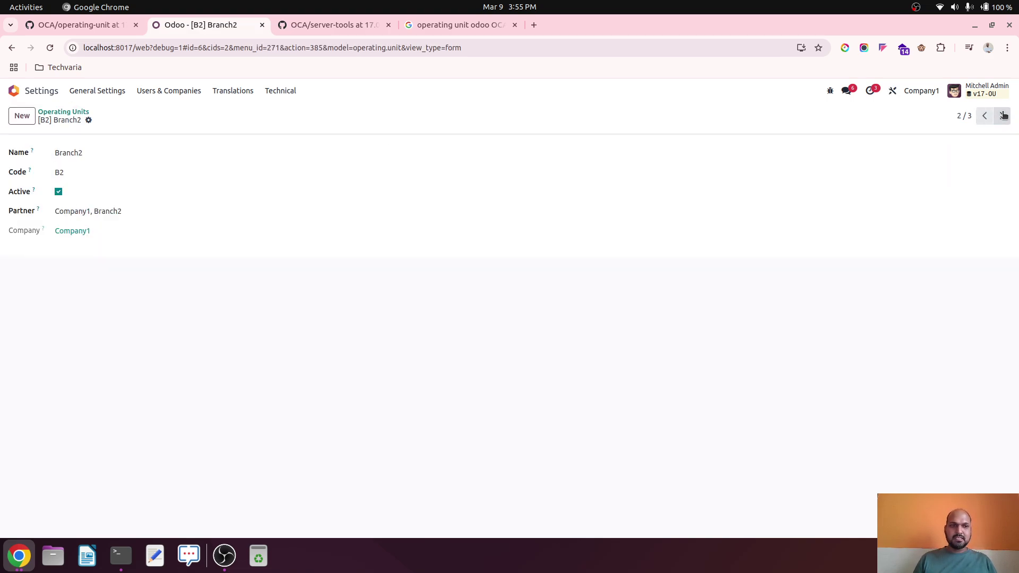
{"action": "left_click", "coordinate": [64, 112]}
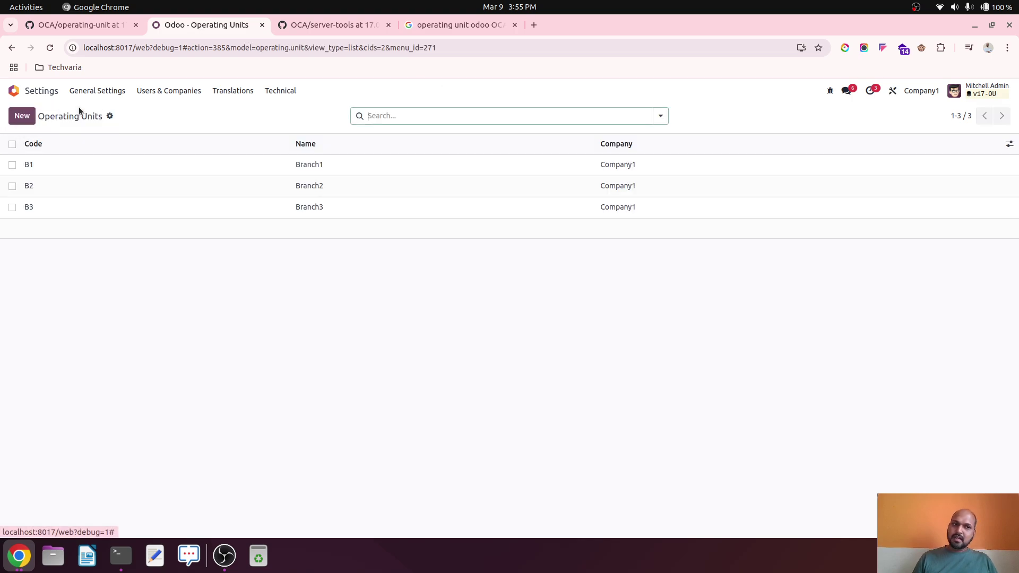
Try to open user management from the General Settings page.
{"action": "left_click", "coordinate": [143, 93]}
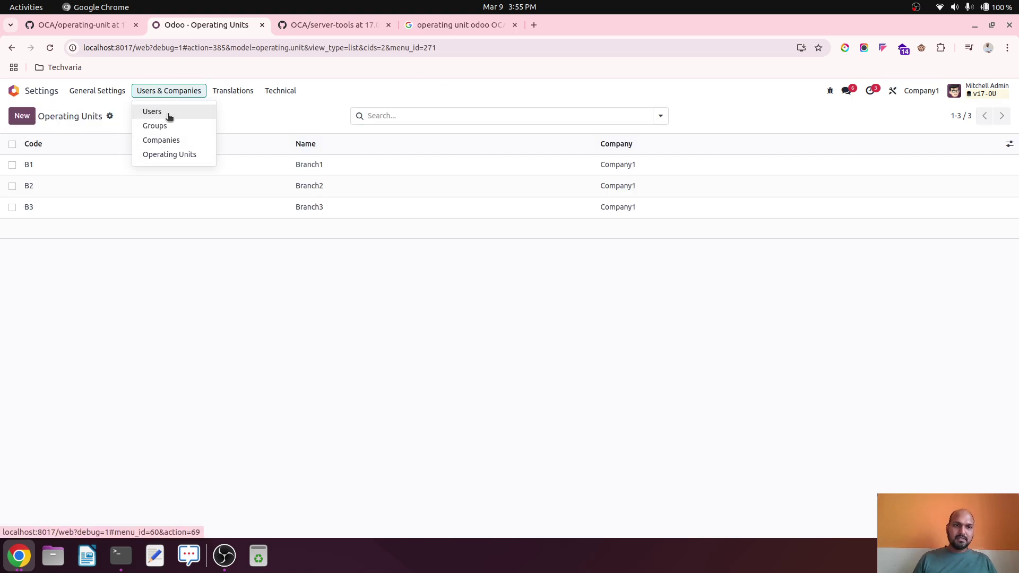
{"action": "left_click", "coordinate": [273, 127]}
{"action": "left_click", "coordinate": [99, 91]}
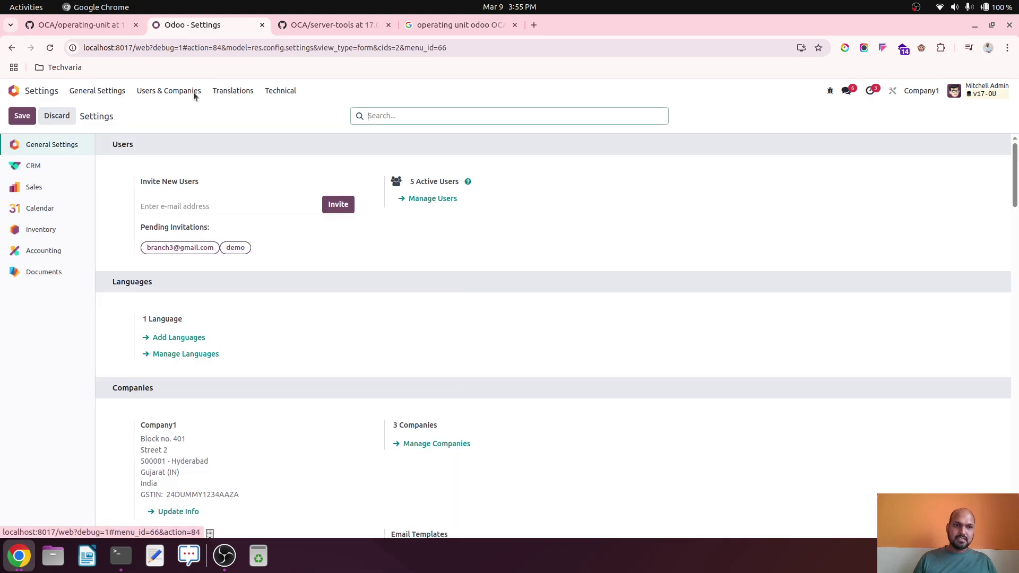
{"action": "left_click", "coordinate": [415, 199]}
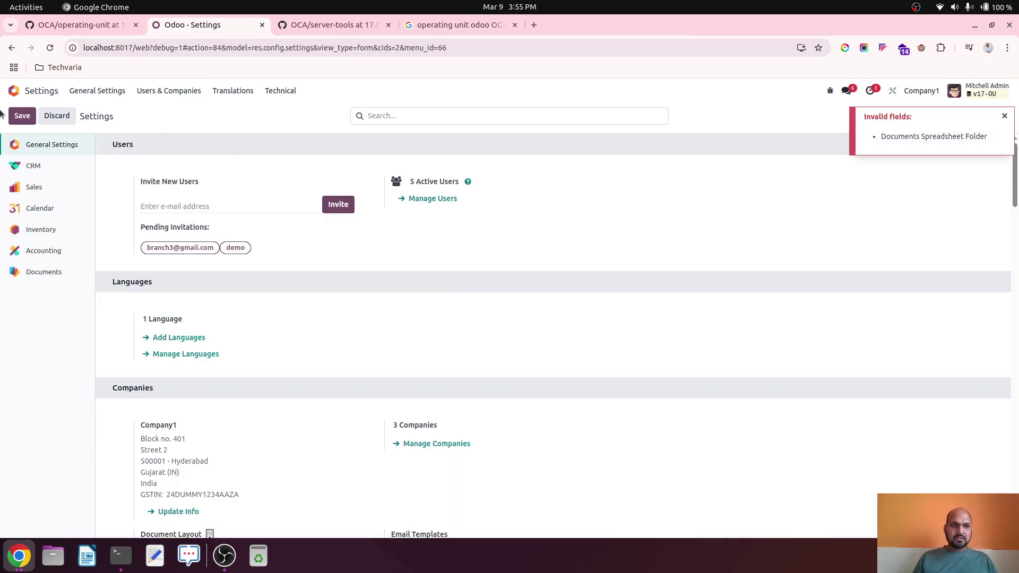
Set the spreadsheets workspace in the Documents settings to Spreadsheet, save, and return to the home screen.
{"action": "left_click", "coordinate": [14, 91]}
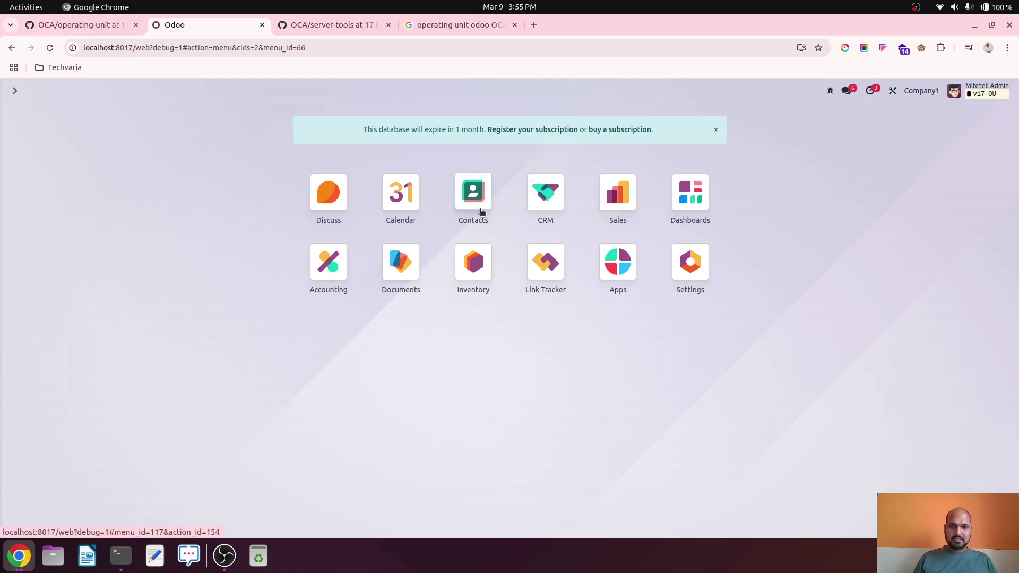
{"action": "left_click", "coordinate": [393, 265]}
{"action": "left_click", "coordinate": [157, 92]}
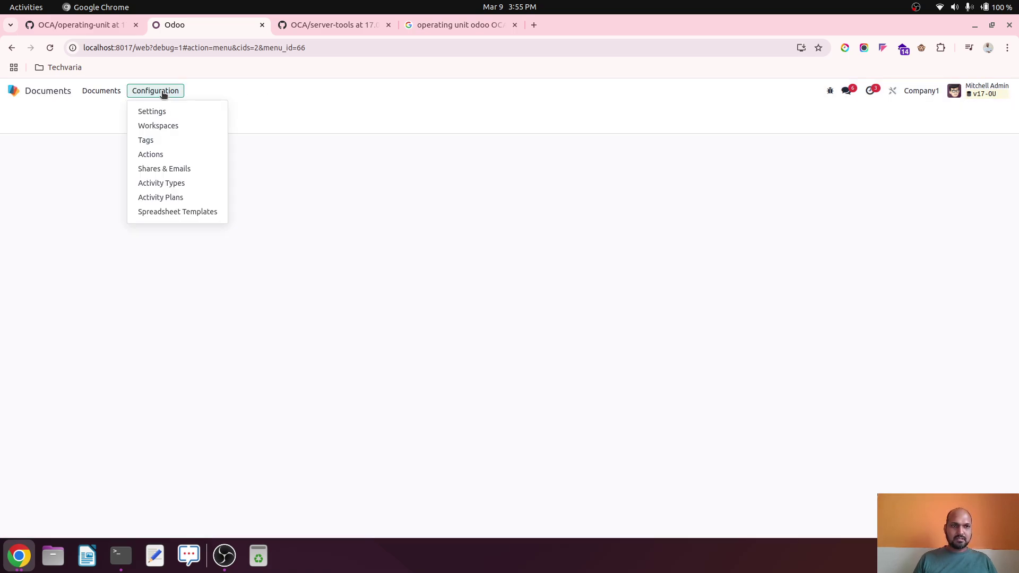
{"action": "left_click", "coordinate": [169, 110]}
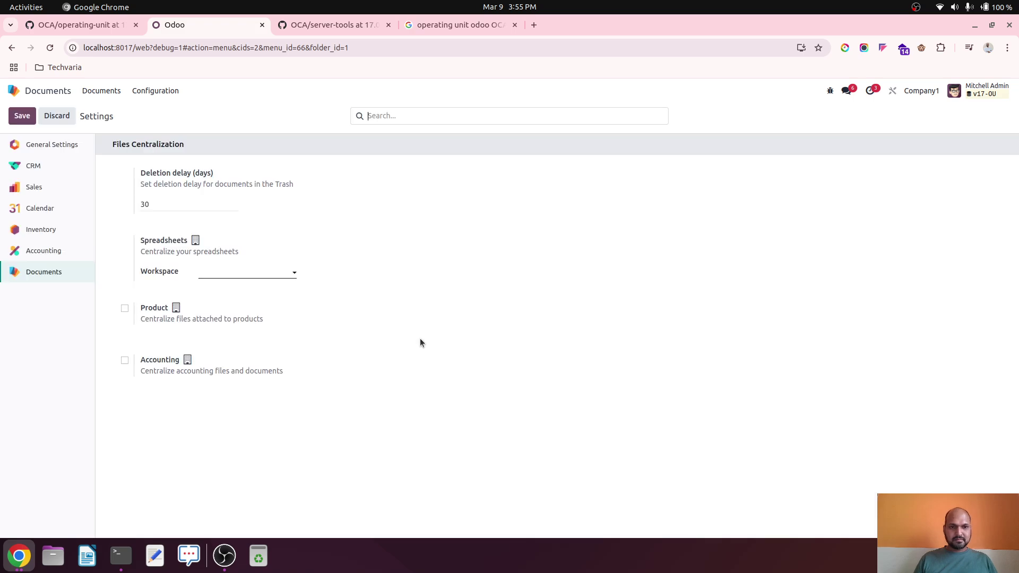
{"action": "left_click", "coordinate": [282, 272]}
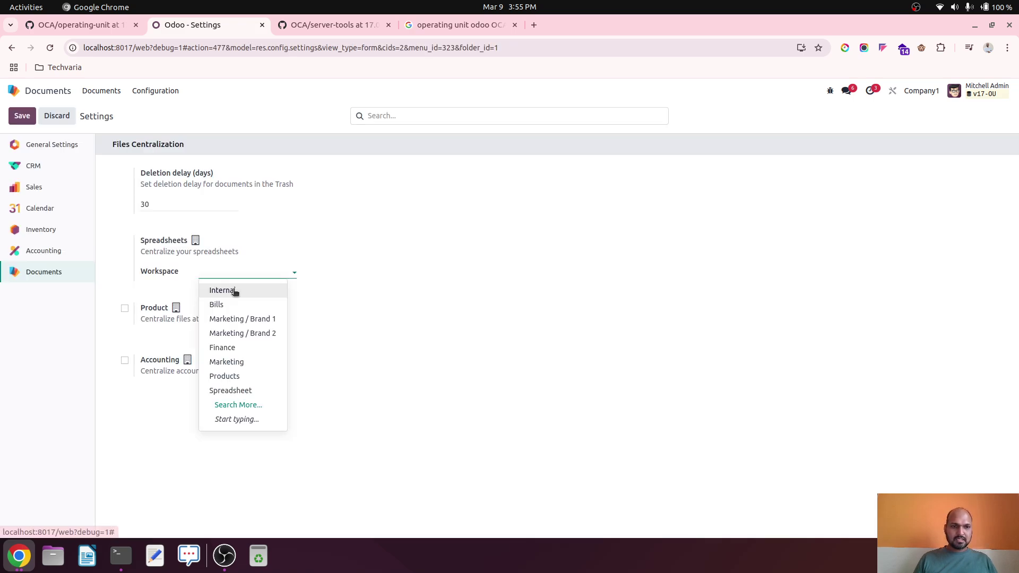
{"action": "left_click", "coordinate": [244, 391]}
{"action": "left_click", "coordinate": [33, 122]}
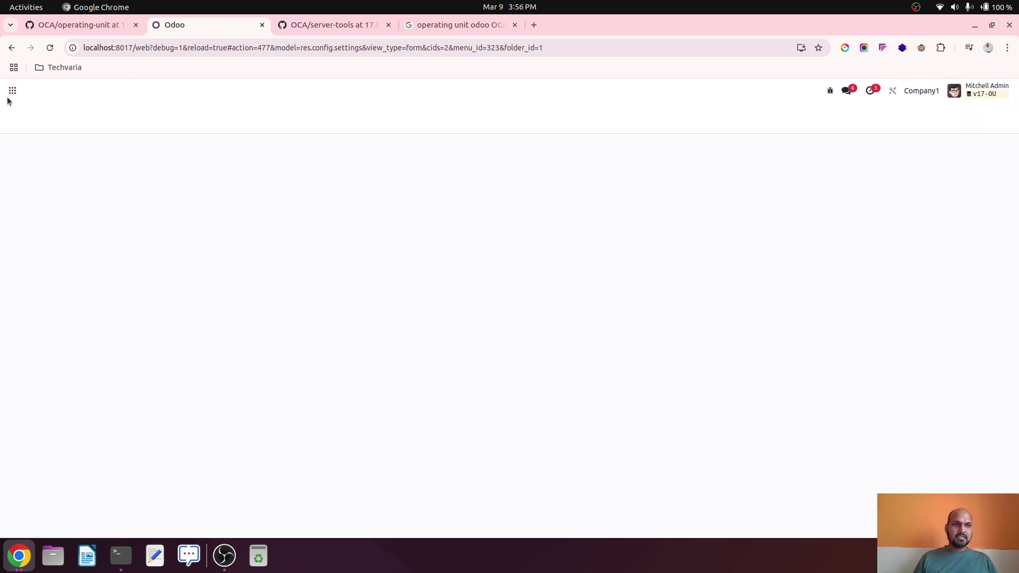
{"action": "left_click", "coordinate": [11, 92]}
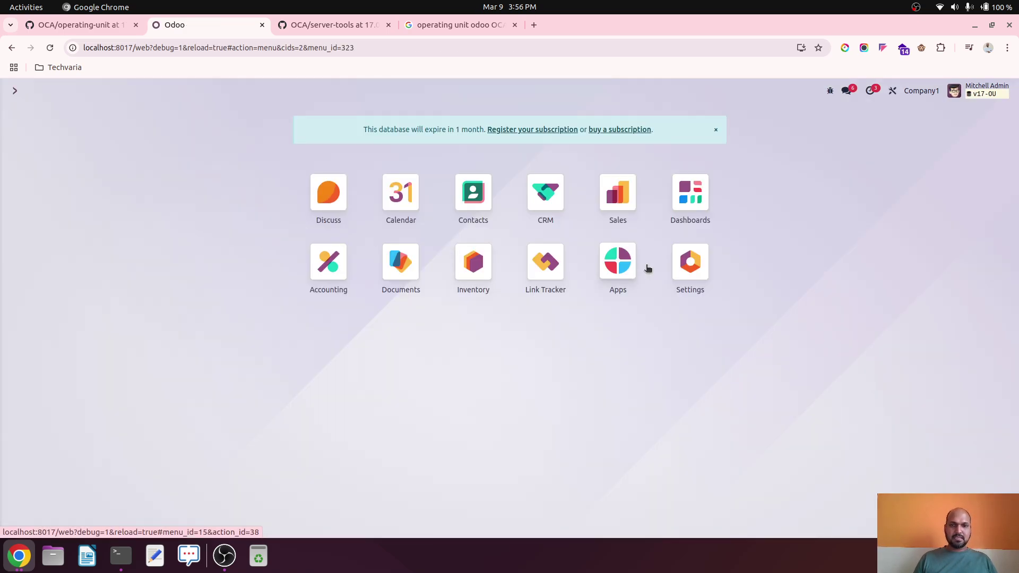
Open the user list in the settings and view the administrator's user record.
{"action": "left_click", "coordinate": [690, 262]}
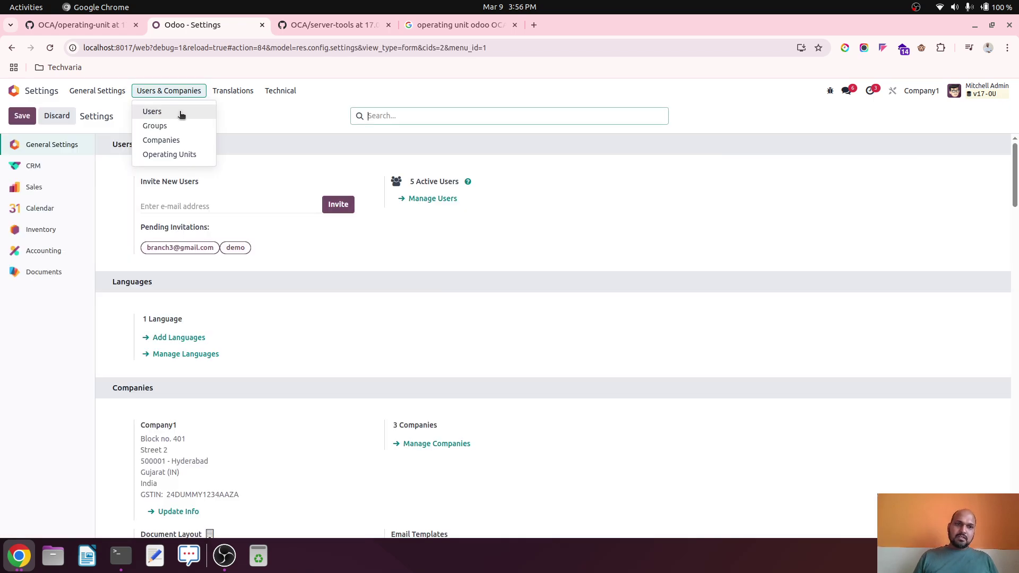
{"action": "left_click", "coordinate": [326, 240]}
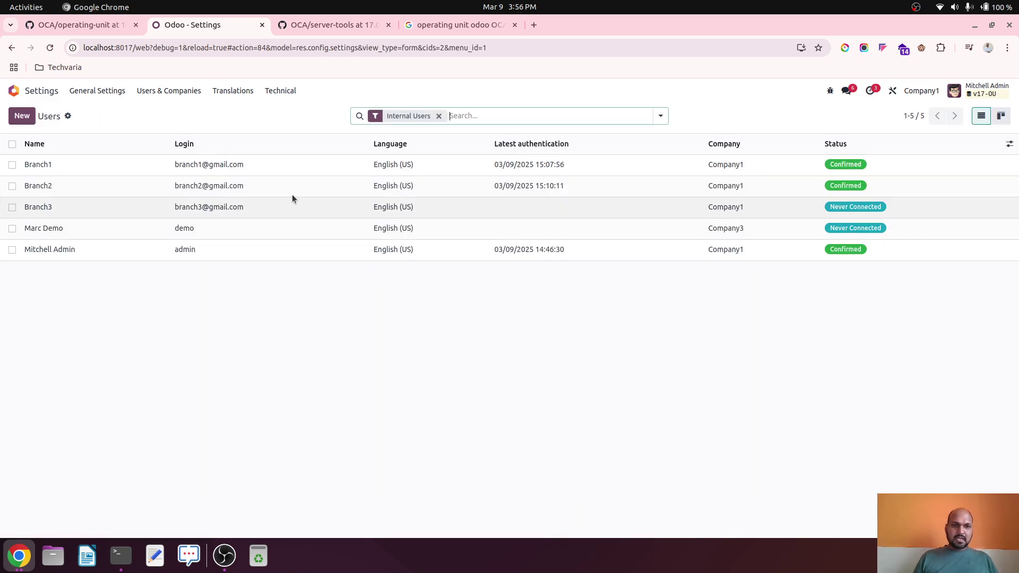
{"action": "left_click", "coordinate": [215, 245]}
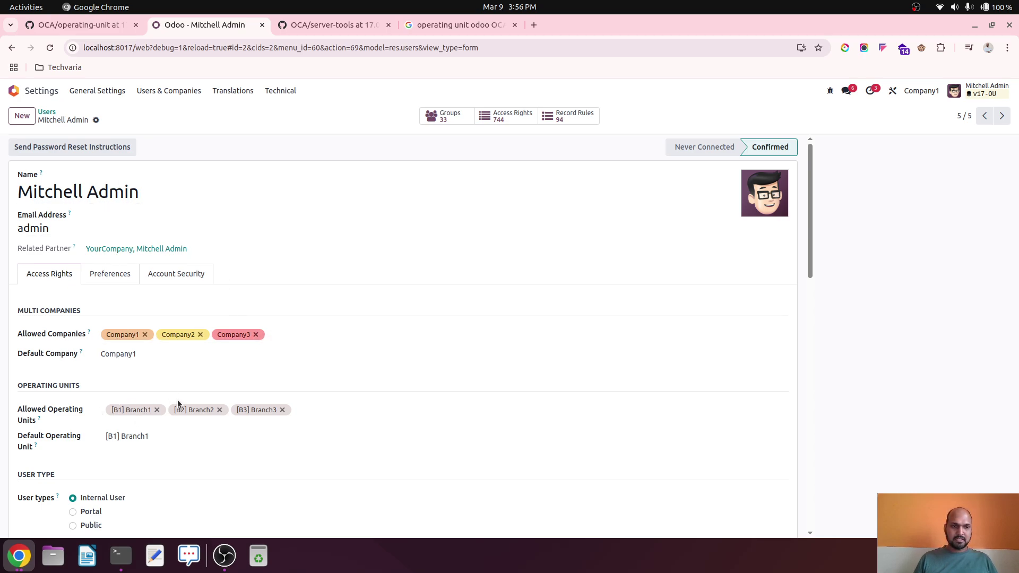
Examine the administrator's allowed and default operating units and the choices available for Operating Units Group.
{"action": "scroll", "coordinate": [215, 454], "scroll_direction": "down", "scroll_amount": 3}
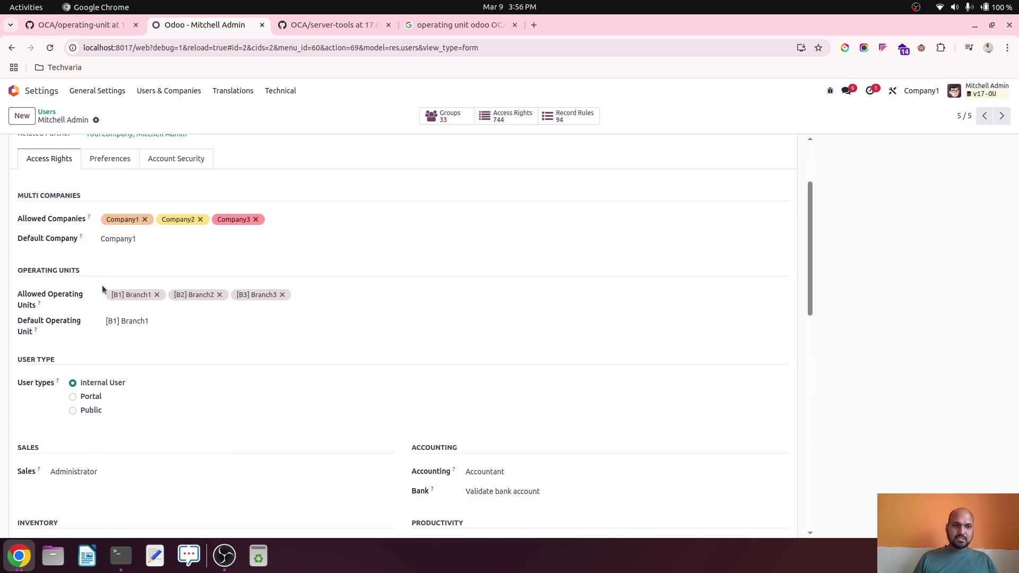
{"action": "scroll", "coordinate": [316, 349], "scroll_direction": "down", "scroll_amount": 12}
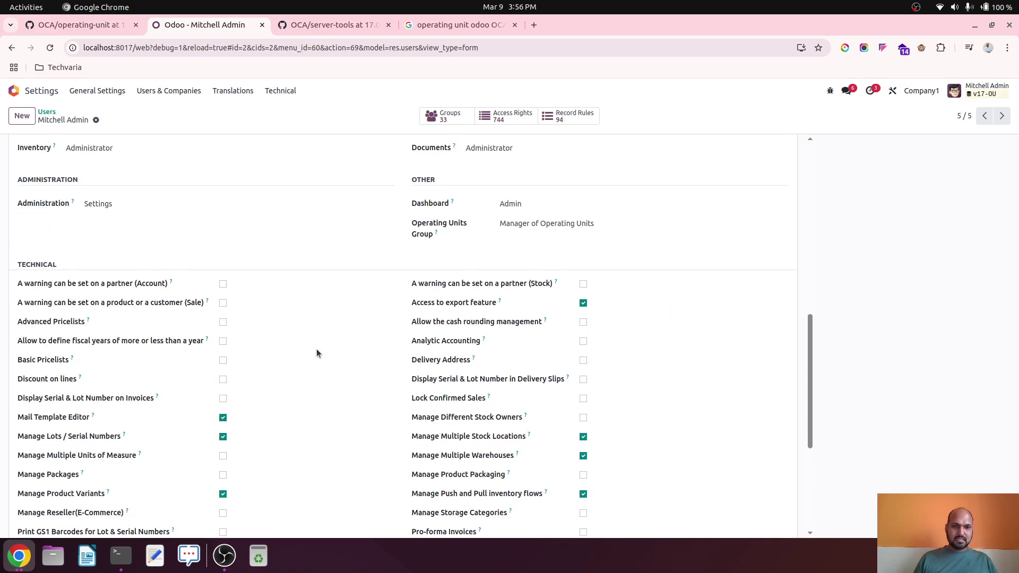
{"action": "scroll", "coordinate": [316, 348], "scroll_direction": "up", "scroll_amount": 2}
{"action": "scroll", "coordinate": [317, 349], "scroll_direction": "down", "scroll_amount": 2}
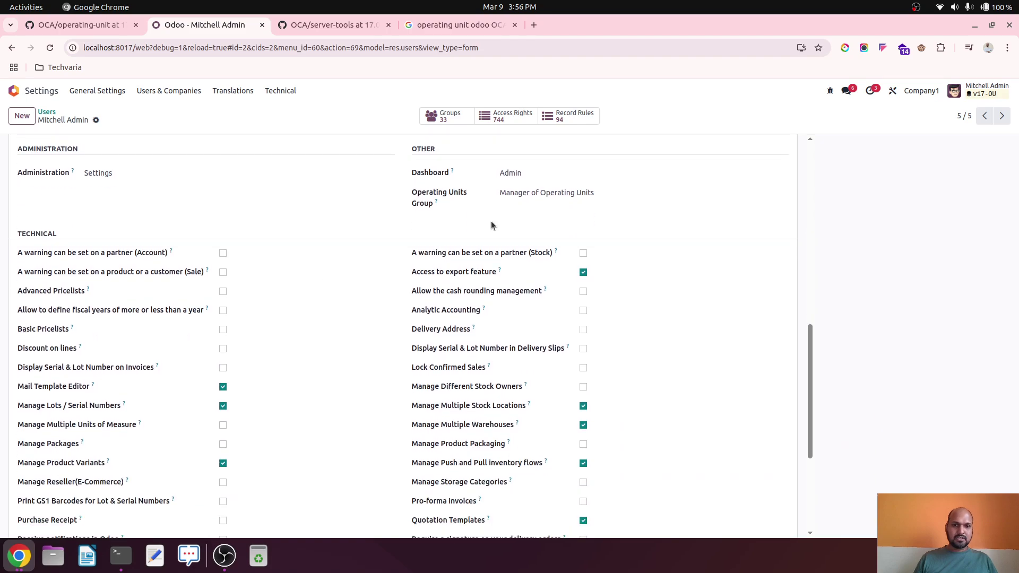
{"action": "left_click", "coordinate": [577, 197]}
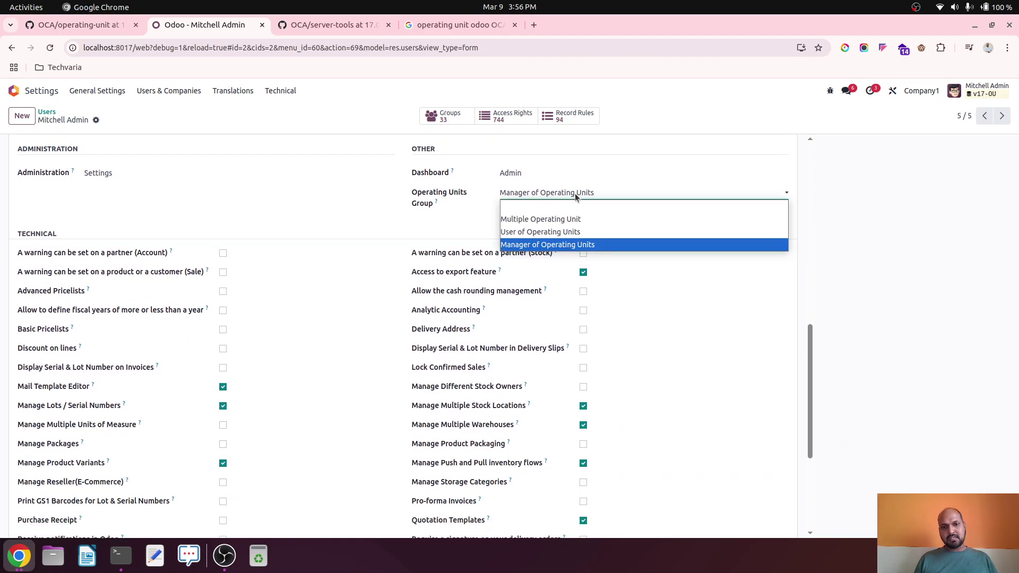
{"action": "left_click", "coordinate": [575, 196]}
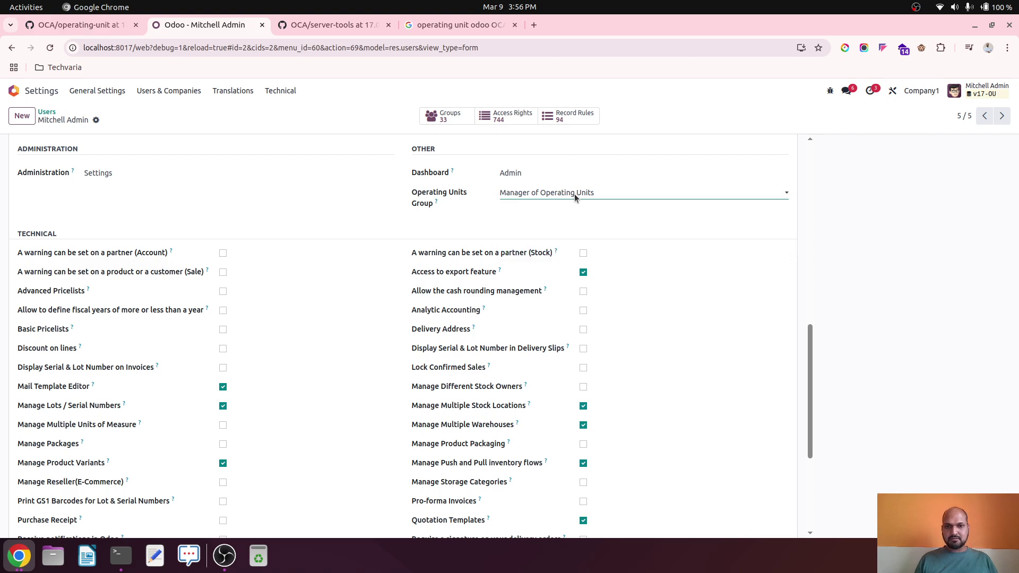
{"action": "scroll", "coordinate": [384, 312], "scroll_direction": "down", "scroll_amount": 2}
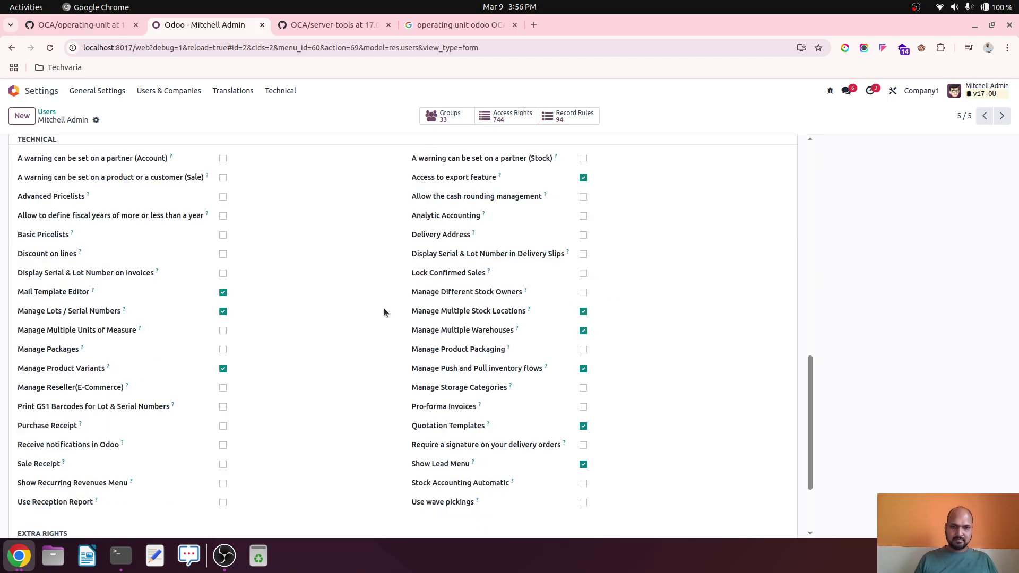
Open the Branch1 user from the user list and review its operating units and Operating Units Group.
{"action": "left_click", "coordinate": [46, 111]}
{"action": "left_click", "coordinate": [64, 164]}
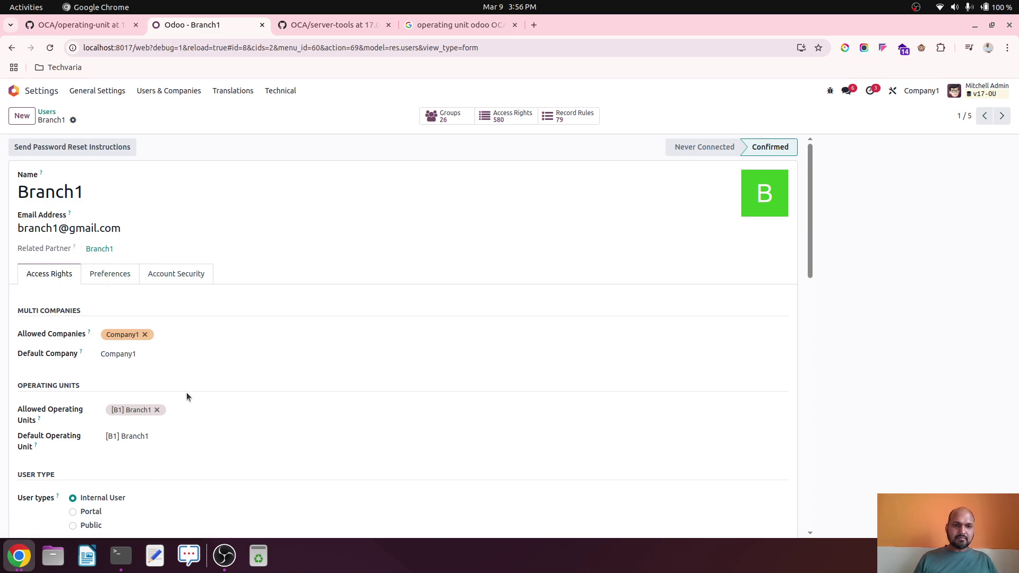
{"action": "scroll", "coordinate": [186, 392], "scroll_direction": "down", "scroll_amount": 1}
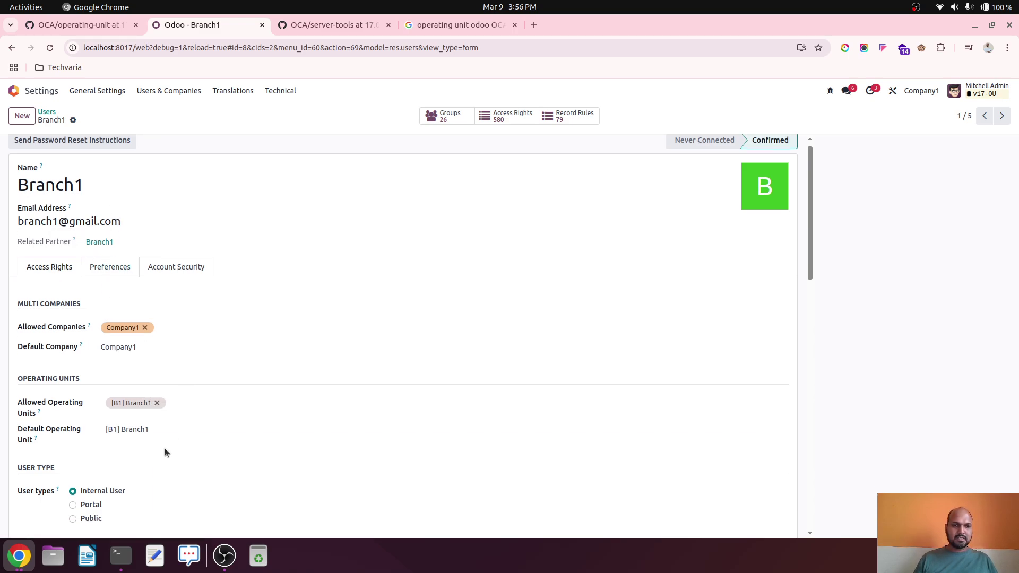
{"action": "scroll", "coordinate": [165, 447], "scroll_direction": "down", "scroll_amount": 8}
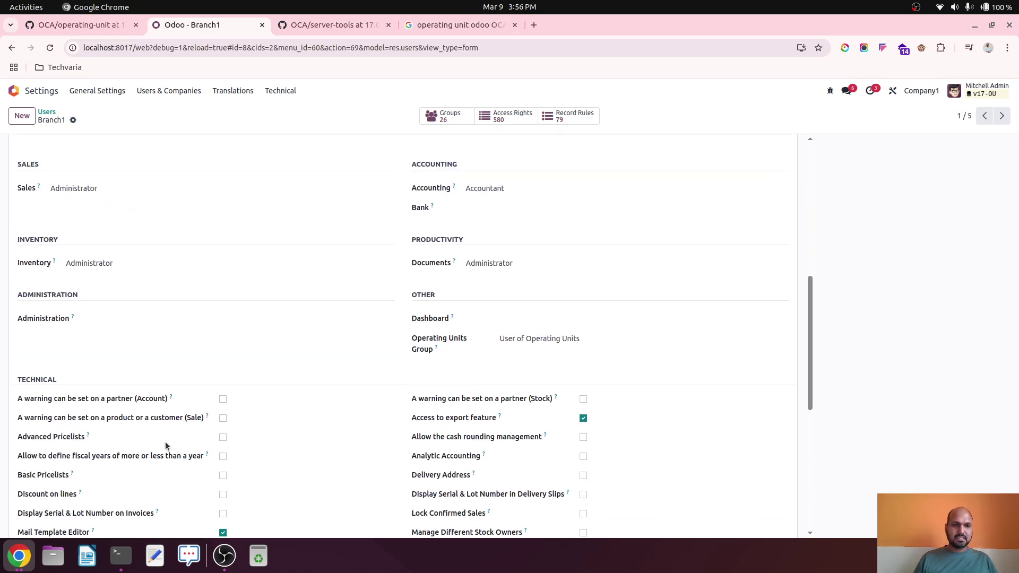
{"action": "left_click", "coordinate": [558, 345]}
{"action": "left_click", "coordinate": [558, 347]}
{"action": "scroll", "coordinate": [315, 320], "scroll_direction": "up", "scroll_amount": 10}
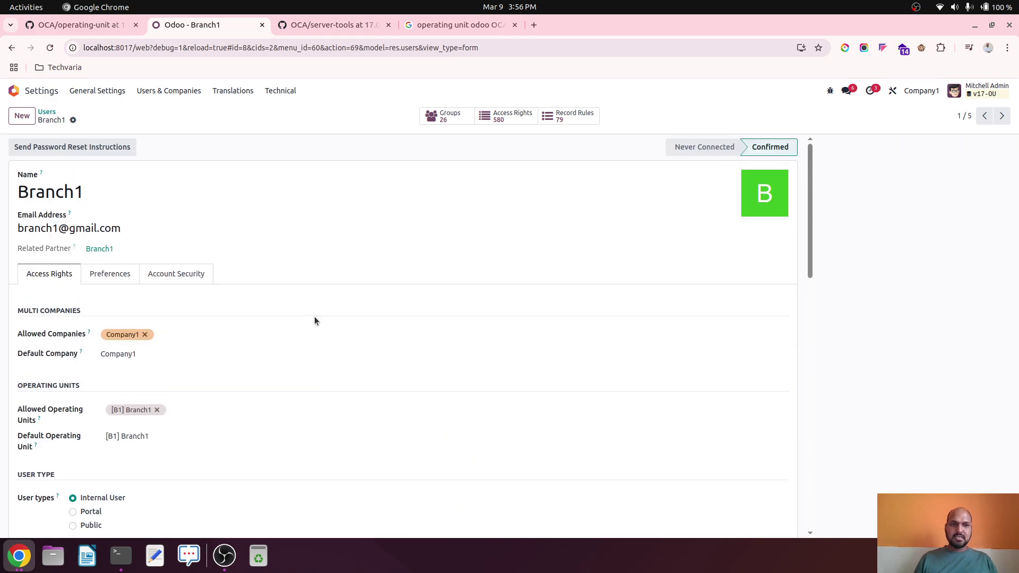
Review the operating unit access of the Branch2 and Branch3 users and return to the user list.
{"action": "left_click", "coordinate": [1001, 116]}
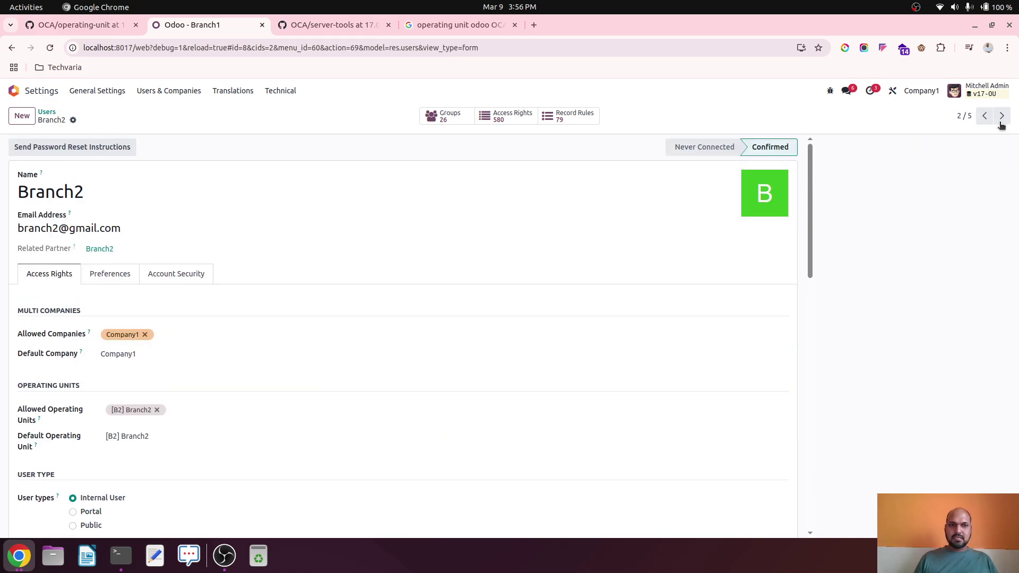
{"action": "scroll", "coordinate": [246, 335], "scroll_direction": "down", "scroll_amount": 5}
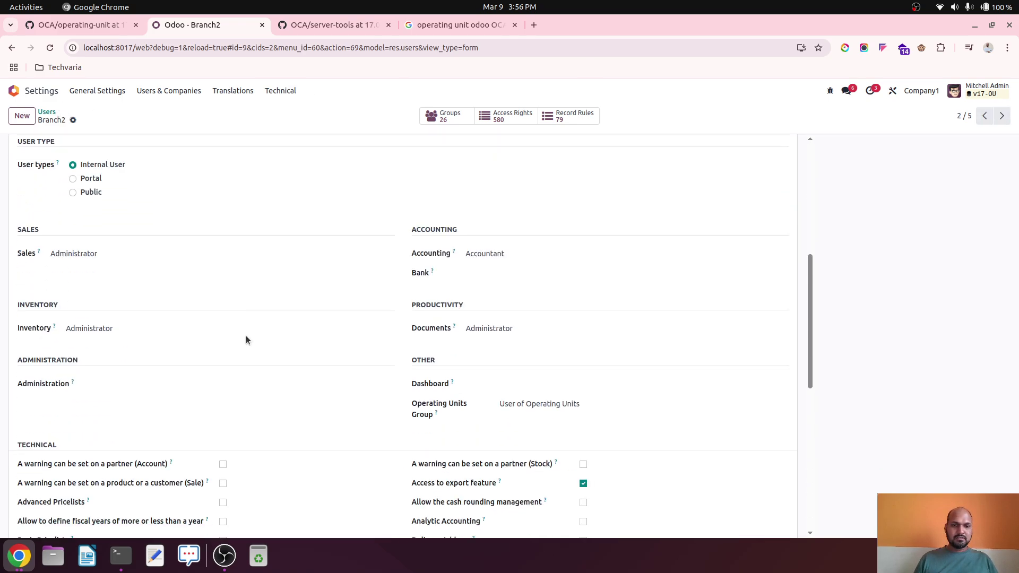
{"action": "scroll", "coordinate": [356, 307], "scroll_direction": "up", "scroll_amount": 5}
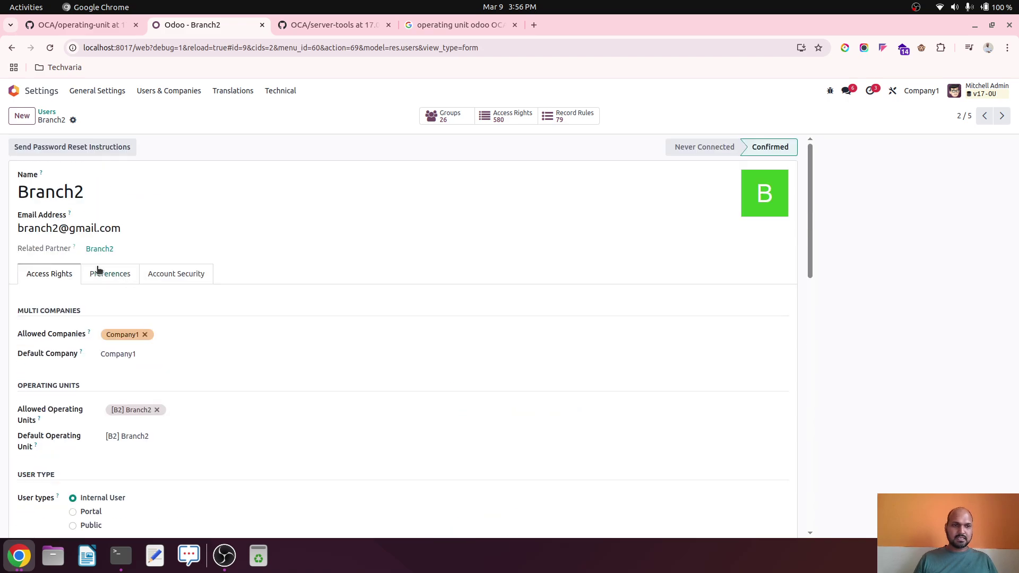
{"action": "left_click", "coordinate": [1002, 116]}
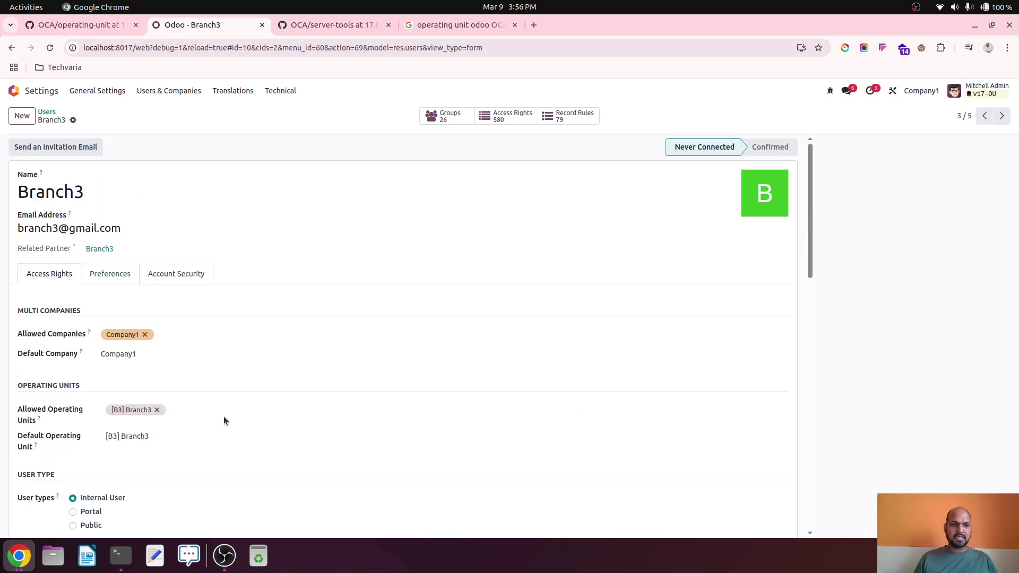
{"action": "left_click", "coordinate": [47, 112]}
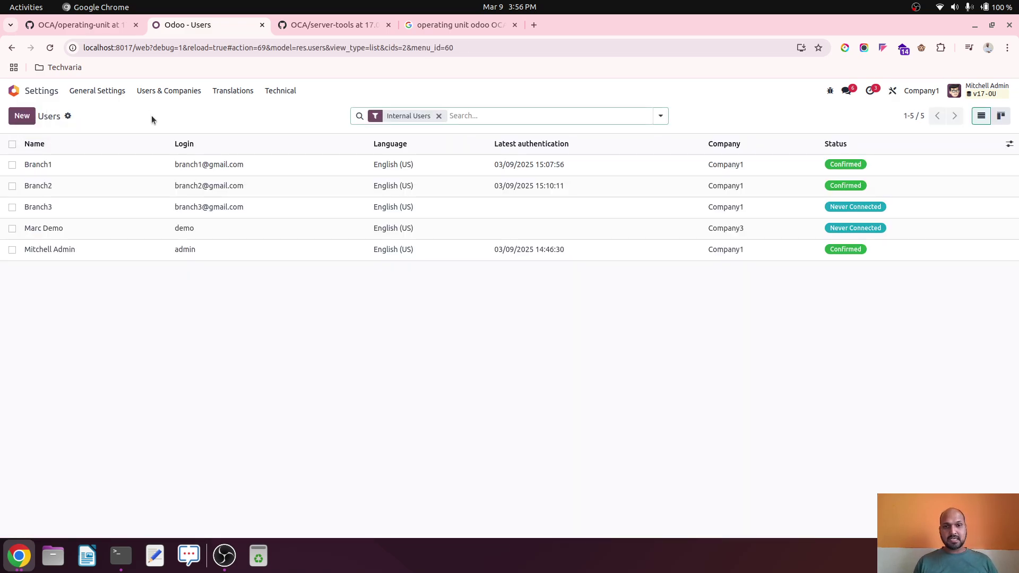
Open the CRM pipeline, remove the My Pipeline filter and show the opportunities as a list.
{"action": "left_click", "coordinate": [15, 91]}
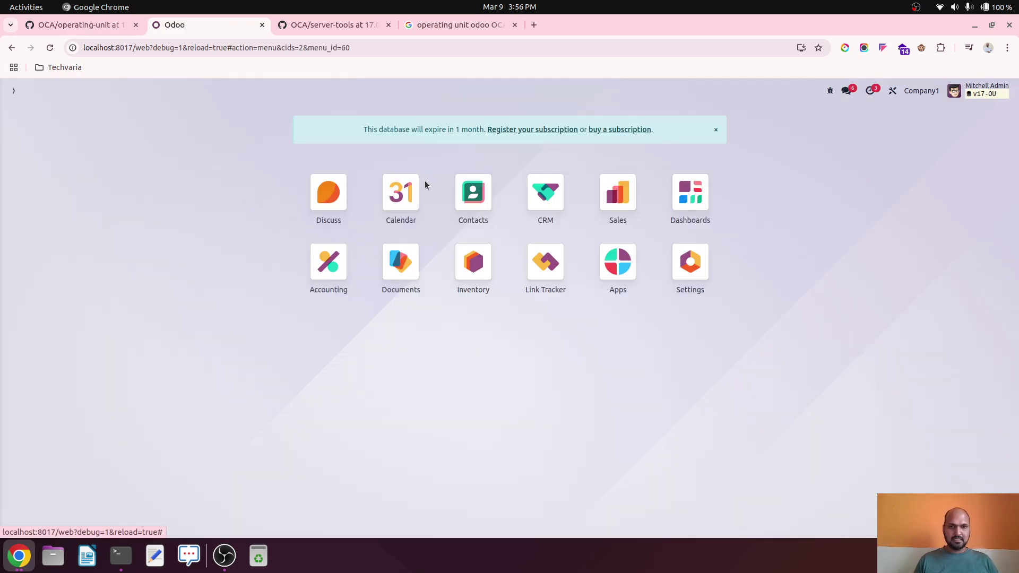
{"action": "left_click", "coordinate": [545, 197]}
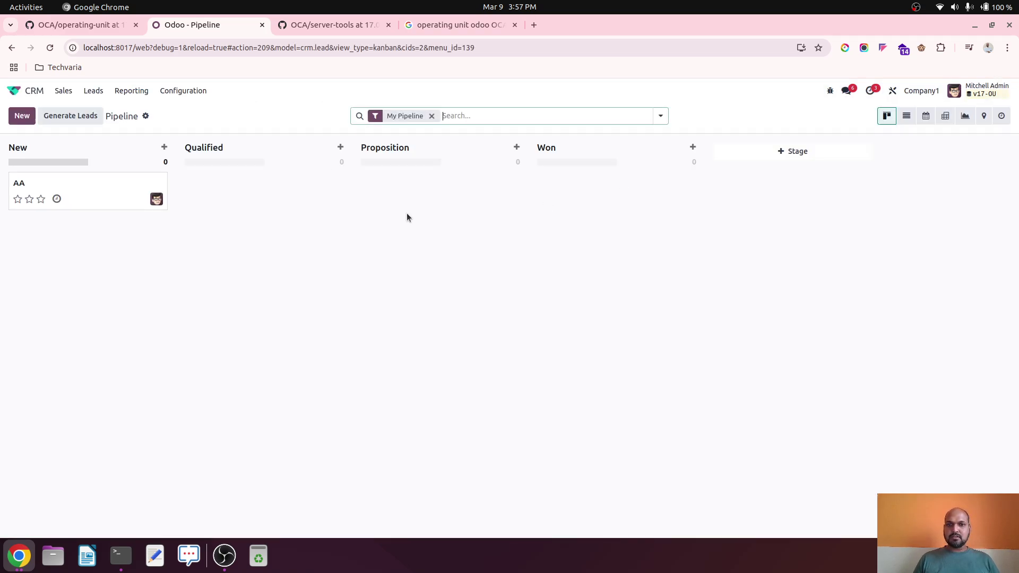
{"action": "left_click", "coordinate": [431, 115]}
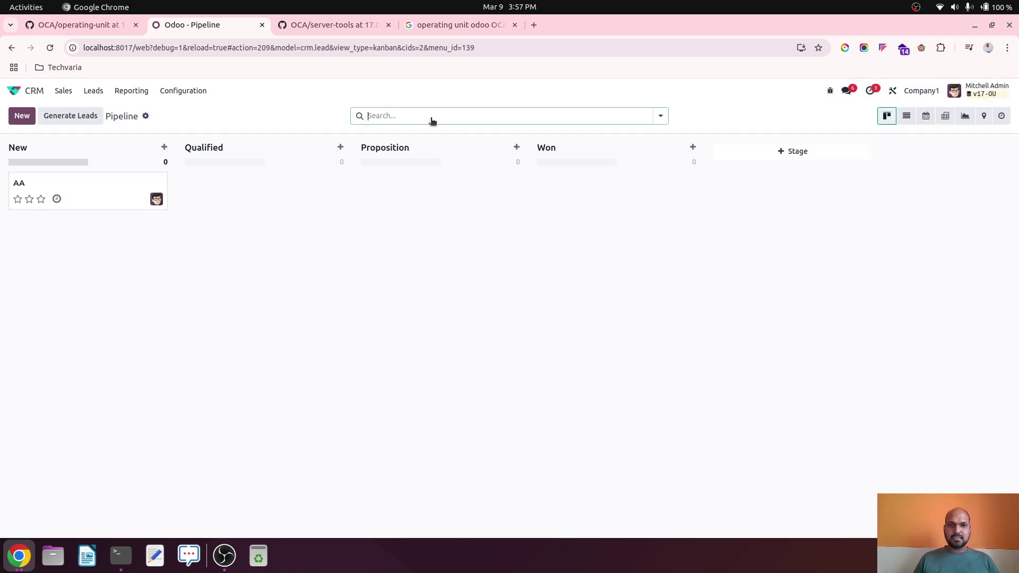
{"action": "left_click", "coordinate": [907, 117]}
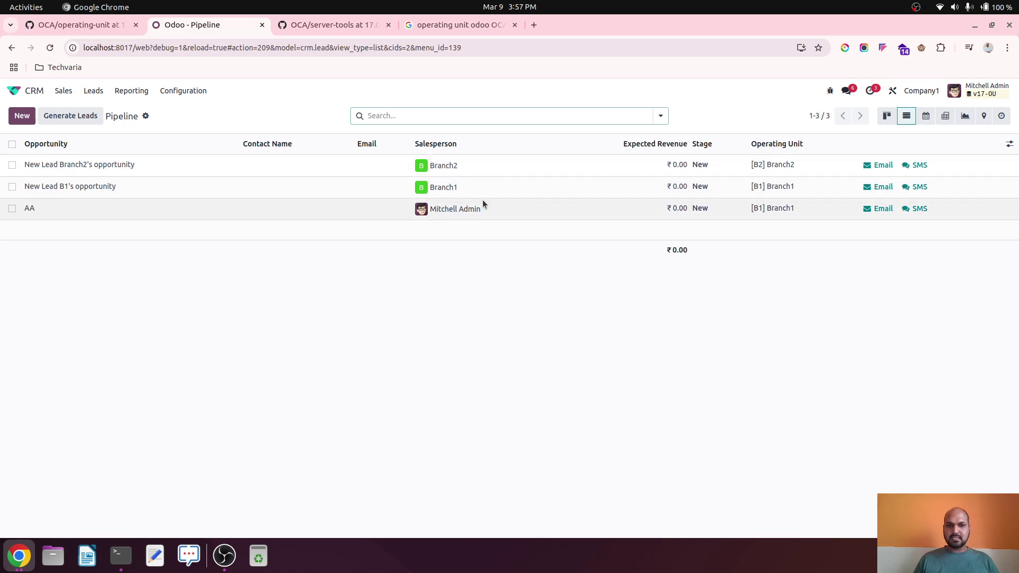
Check which optional columns are available for the opportunity list and close the selection without changing it.
{"action": "left_click", "coordinate": [1010, 144]}
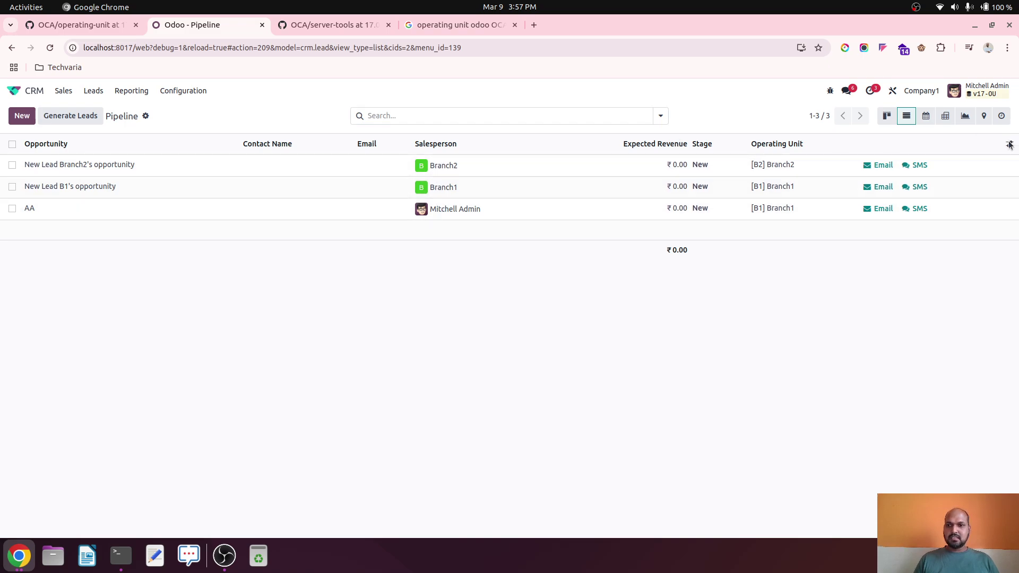
{"action": "left_click", "coordinate": [1010, 144]}
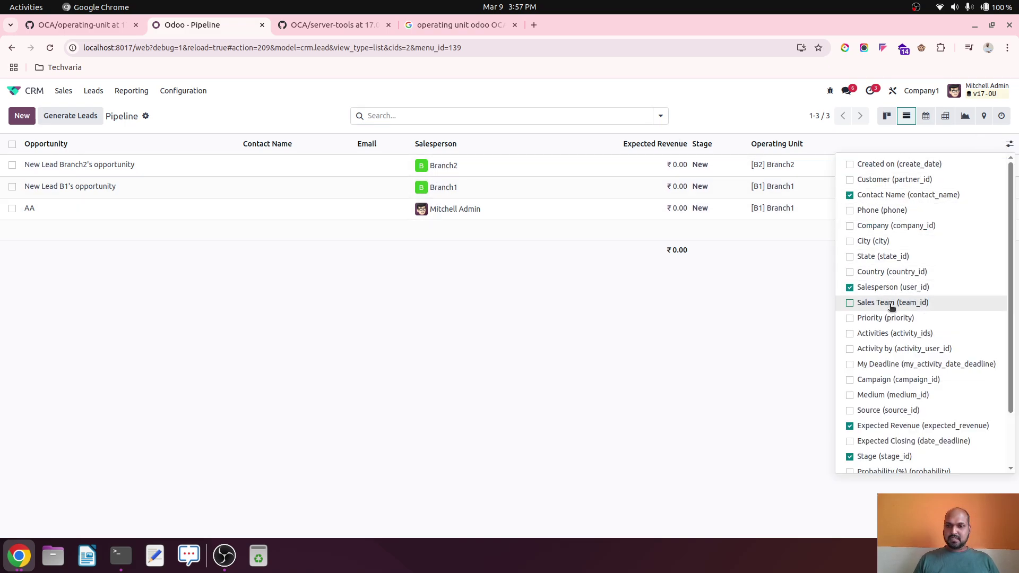
{"action": "scroll", "coordinate": [894, 361], "scroll_direction": "down", "scroll_amount": 2}
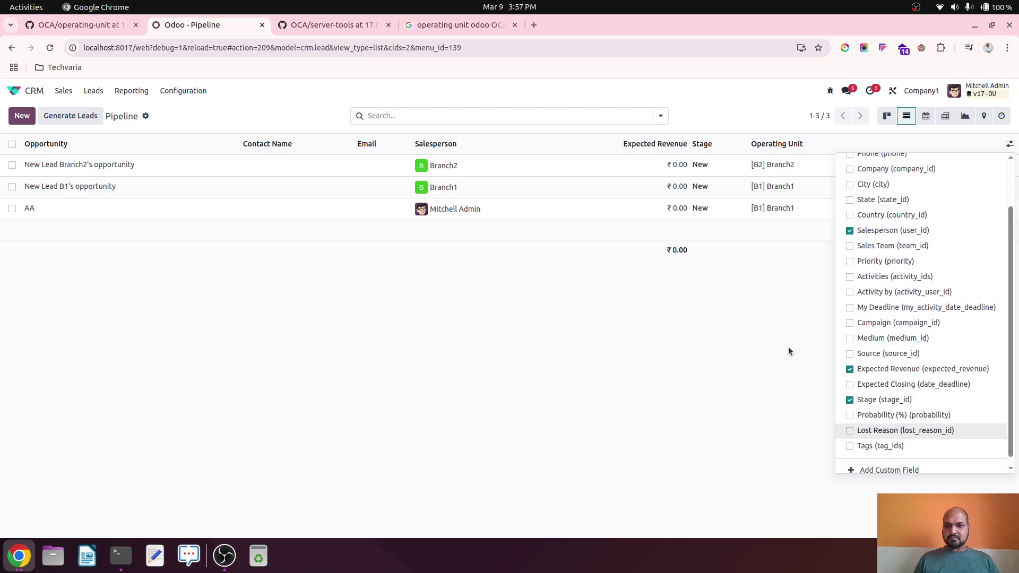
{"action": "left_click", "coordinate": [779, 367]}
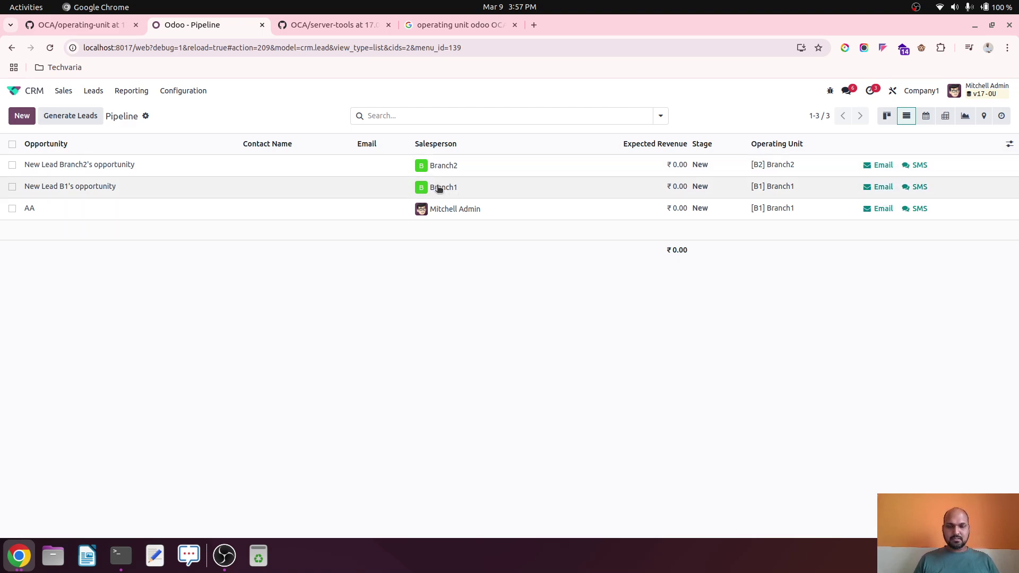
Reopen My Pipeline from the CRM sales options, clear its filter and switch back to the list view.
{"action": "left_click", "coordinate": [63, 90]}
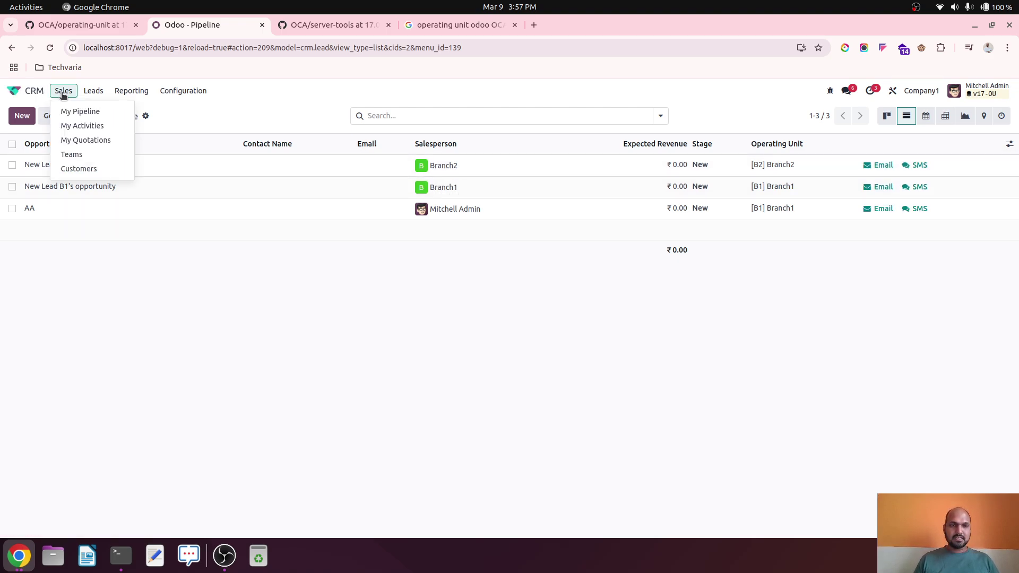
{"action": "left_click", "coordinate": [75, 112]}
{"action": "left_click", "coordinate": [434, 117]}
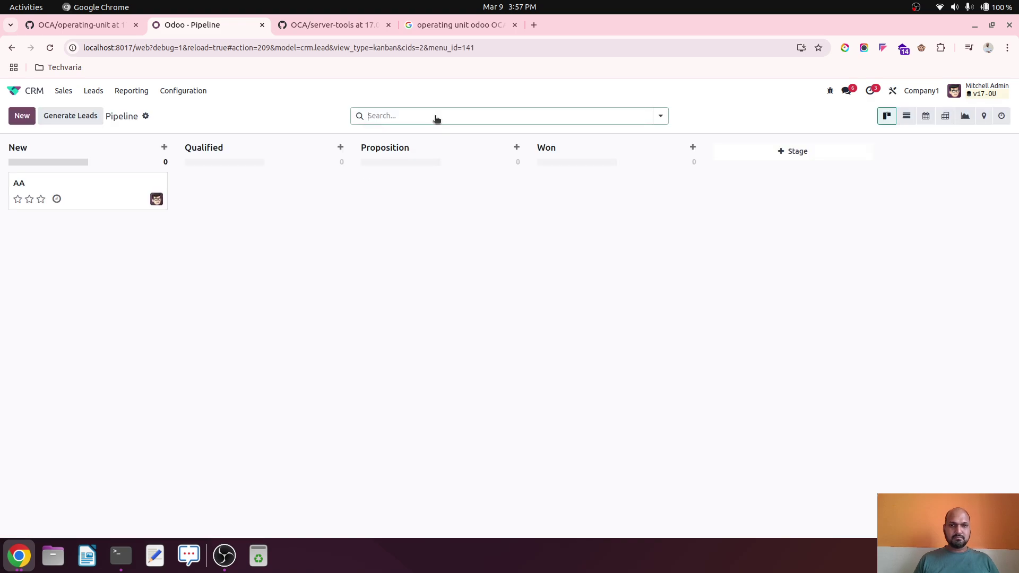
{"action": "left_click", "coordinate": [906, 116]}
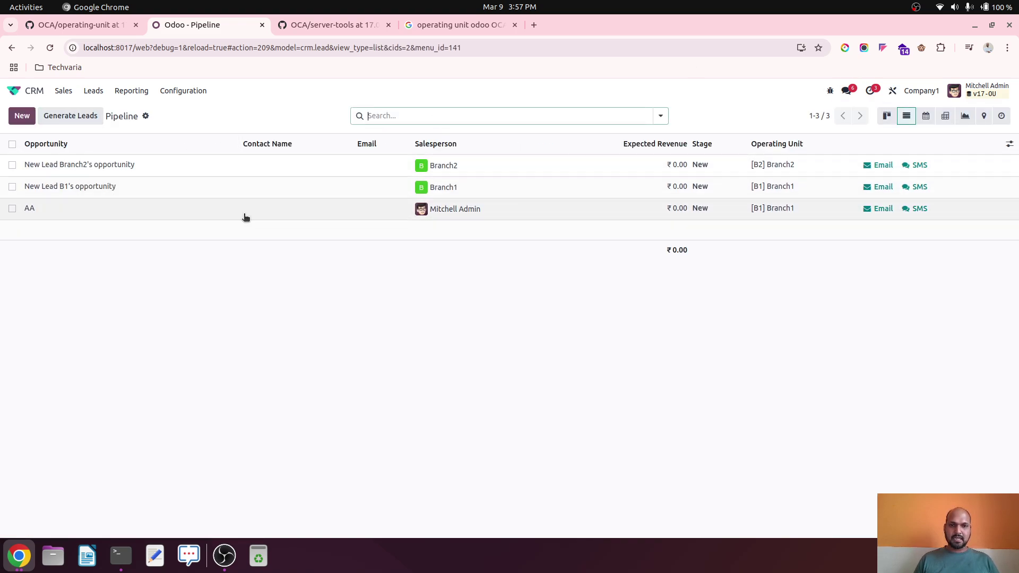
View the New Lead B1's opportunity record, check the company selector and return to the pipeline list.
{"action": "left_click", "coordinate": [234, 193]}
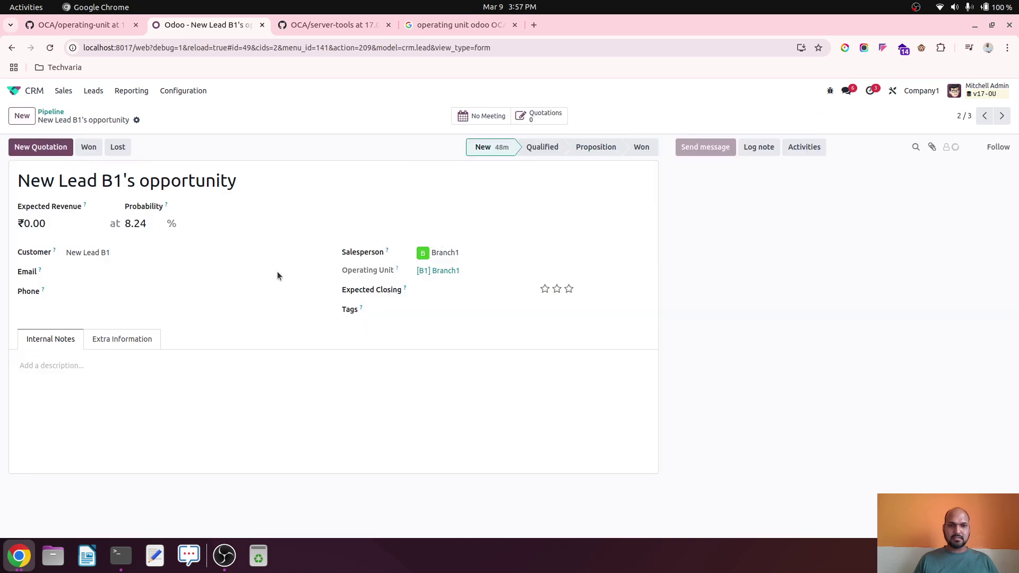
{"action": "left_click", "coordinate": [919, 91]}
{"action": "left_click", "coordinate": [920, 91]}
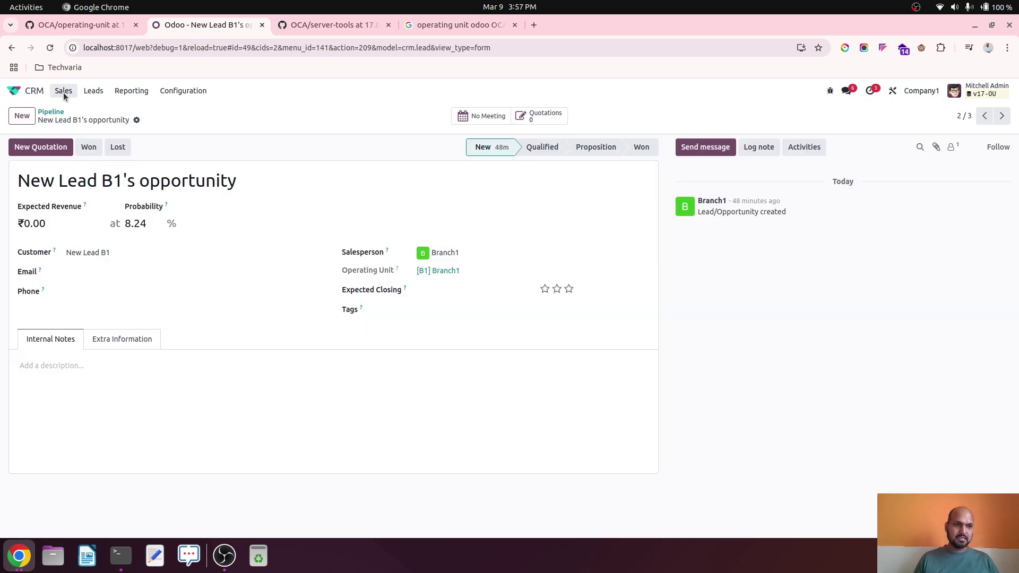
{"action": "left_click", "coordinate": [57, 112]}
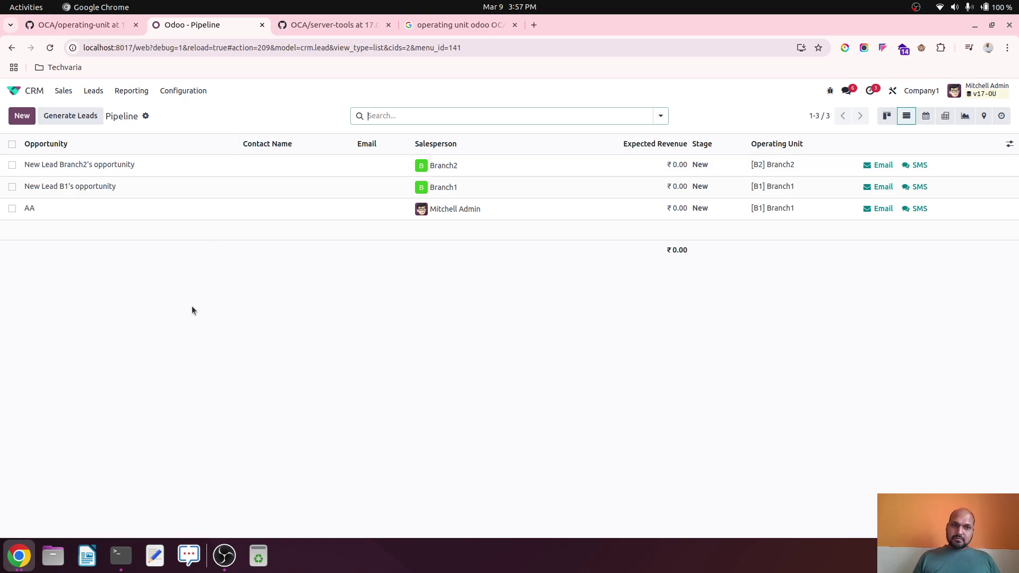
Switch to the other Chrome window with the branch user's Odoo session and log that user out.
{"action": "left_click", "coordinate": [19, 555]}
{"action": "left_click", "coordinate": [208, 508]}
{"action": "left_click", "coordinate": [1002, 72]}
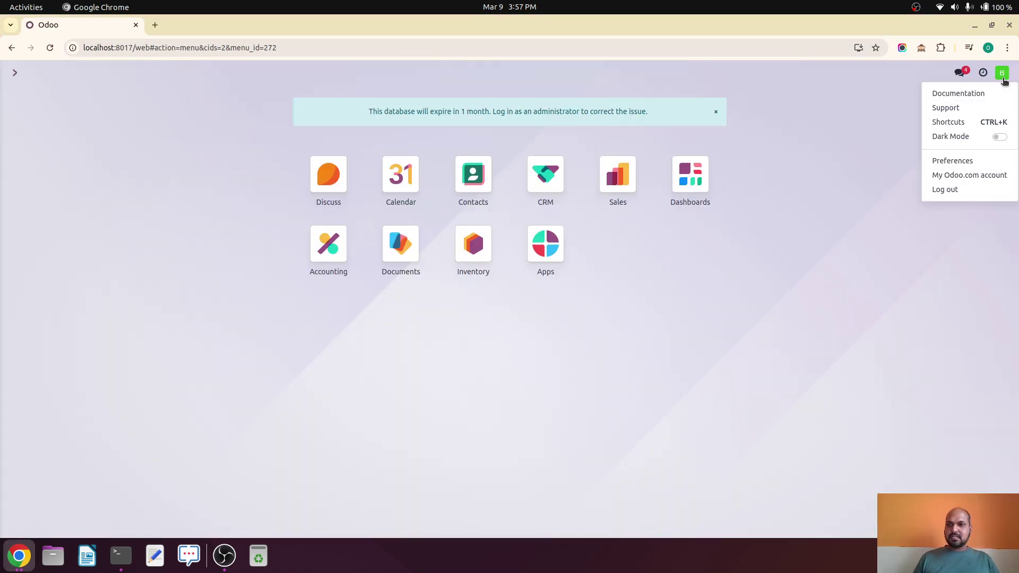
{"action": "left_click", "coordinate": [958, 189]}
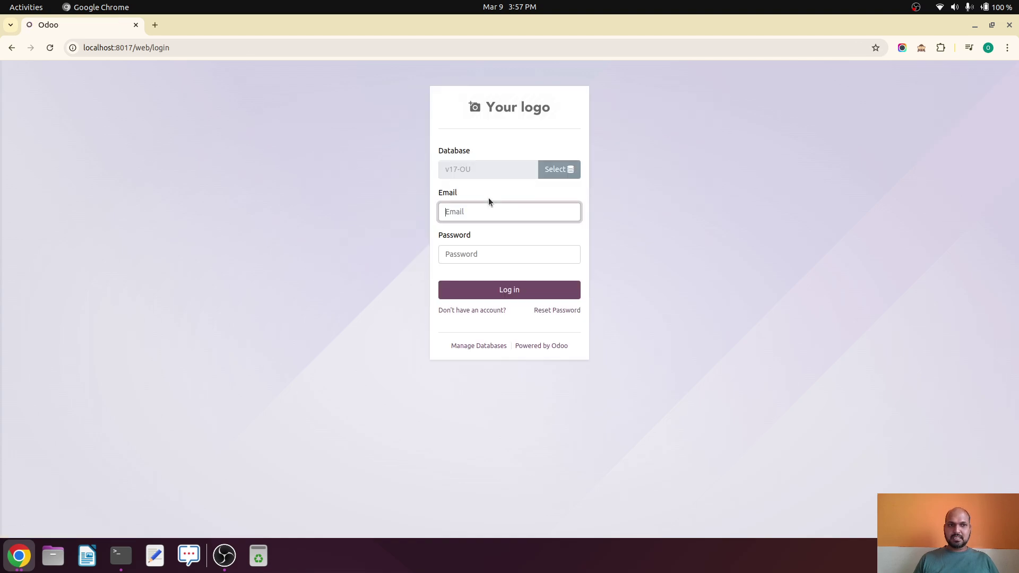
Log in to the v17-OU database with the Branch2 user's e-mail and password.
{"action": "type", "text": "branch2"}
{"action": "key", "text": "Down"}
{"action": "key", "text": "Return"}
{"action": "key", "text": "Tab"}
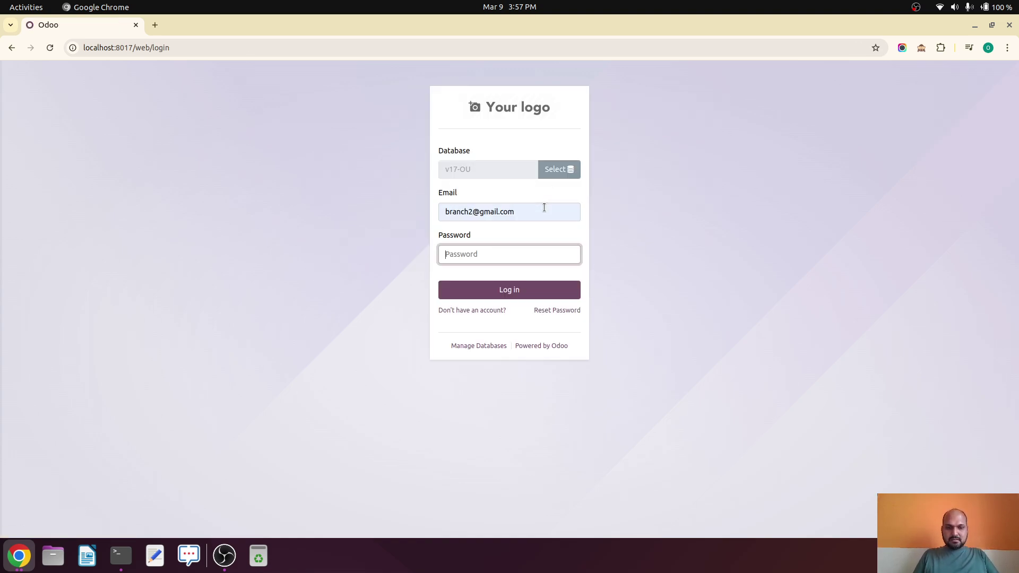
{"action": "type", "text": "1"}
{"action": "key", "text": "Return"}
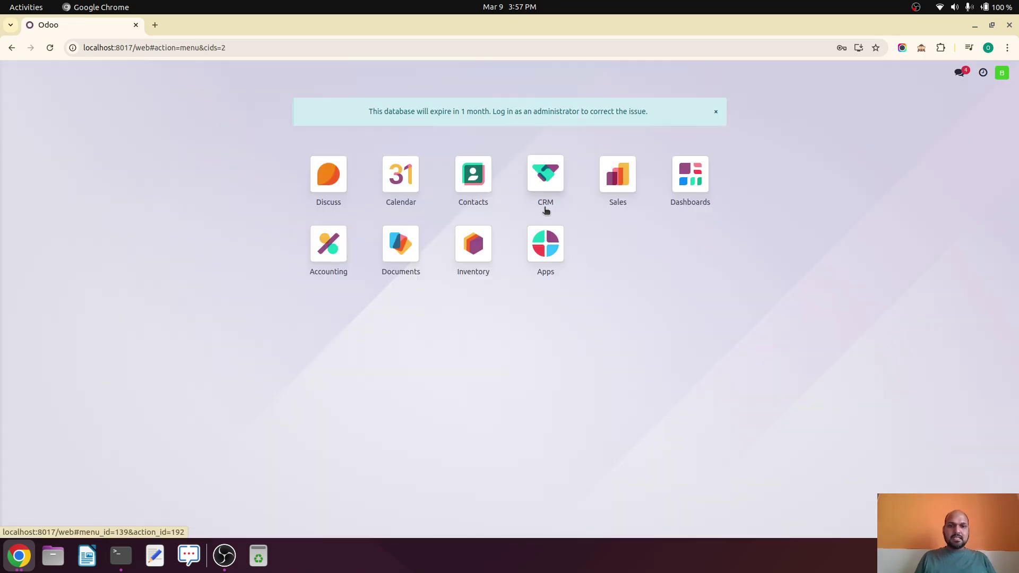
Open the CRM pipeline as a list and remove the My Pipeline filter.
{"action": "left_click", "coordinate": [544, 185]}
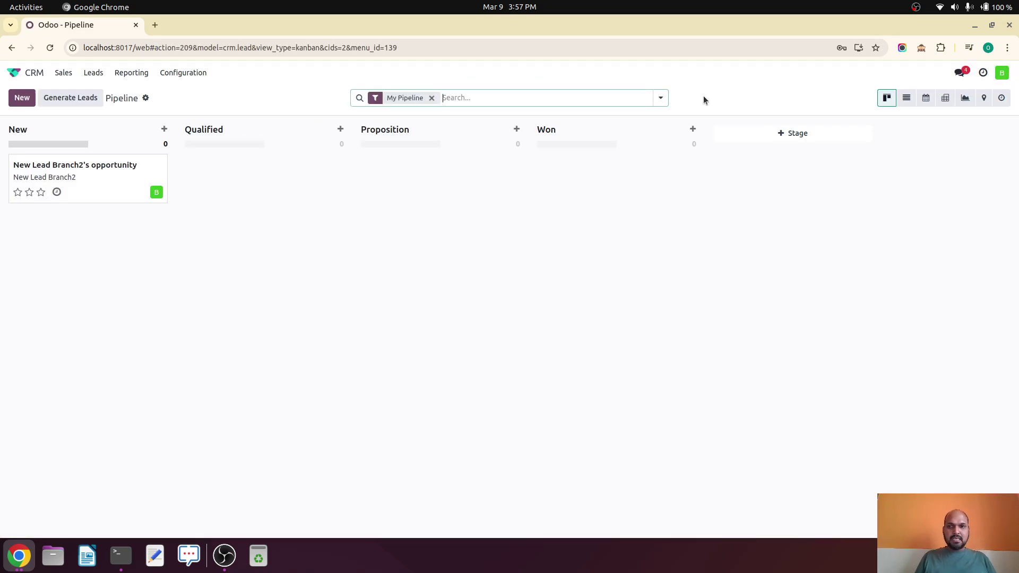
{"action": "left_click", "coordinate": [906, 99]}
{"action": "left_click", "coordinate": [431, 98]}
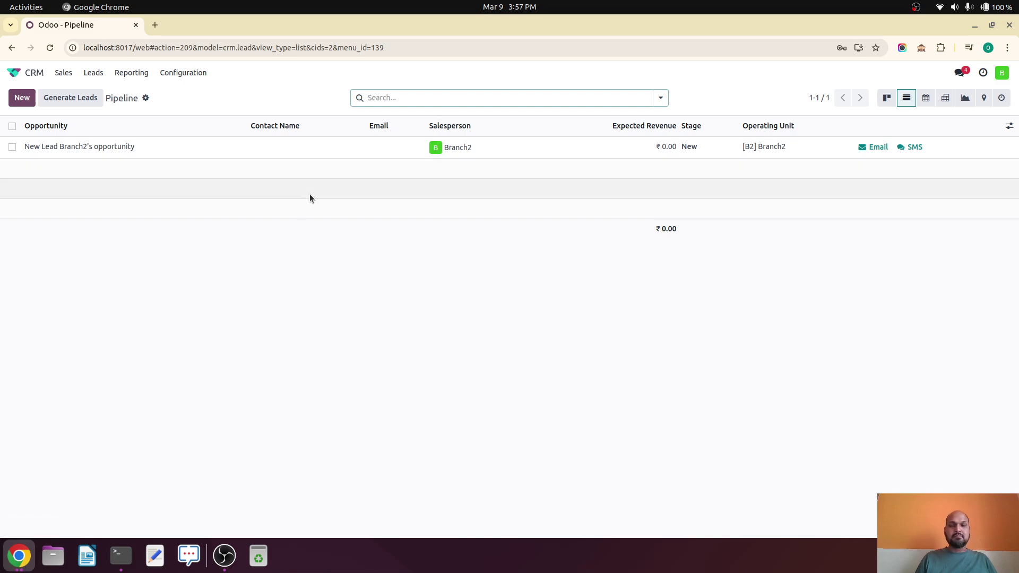
Create a new opportunity titled "Branch2 lead2" and save it.
{"action": "left_click", "coordinate": [22, 98]}
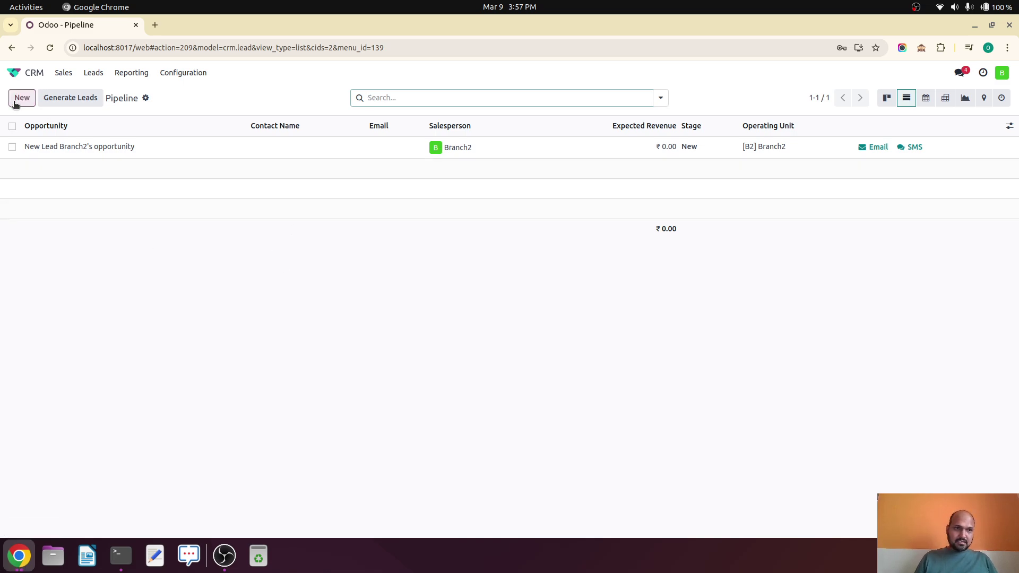
{"action": "type", "text": "B"}
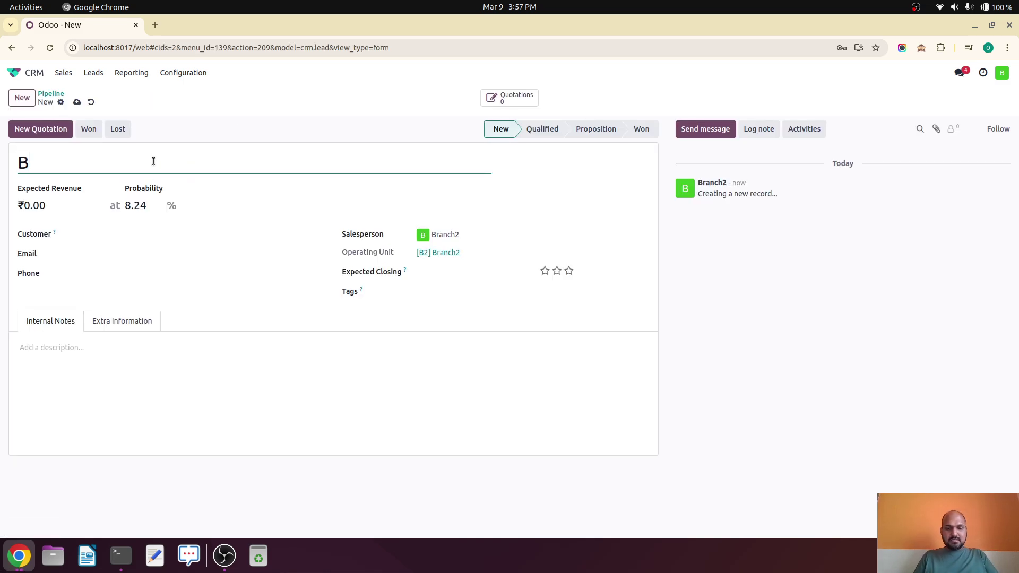
{"action": "type", "text": "ranch2 lead2"}
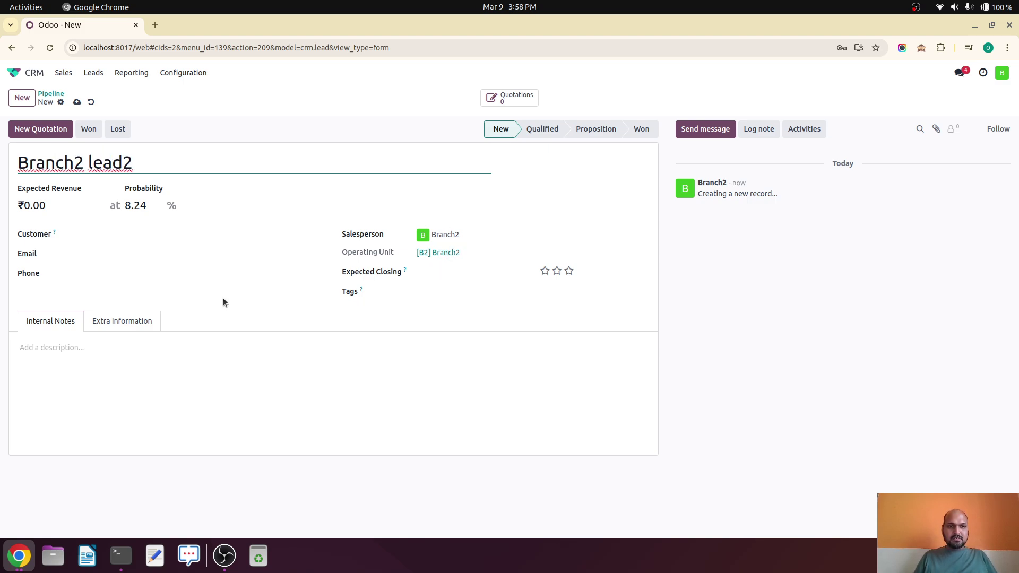
{"action": "left_click", "coordinate": [150, 318]}
{"action": "scroll", "coordinate": [296, 405], "scroll_direction": "down", "scroll_amount": 2}
{"action": "left_click", "coordinate": [417, 450]}
{"action": "key", "text": "Escape"}
{"action": "left_click", "coordinate": [43, 250]}
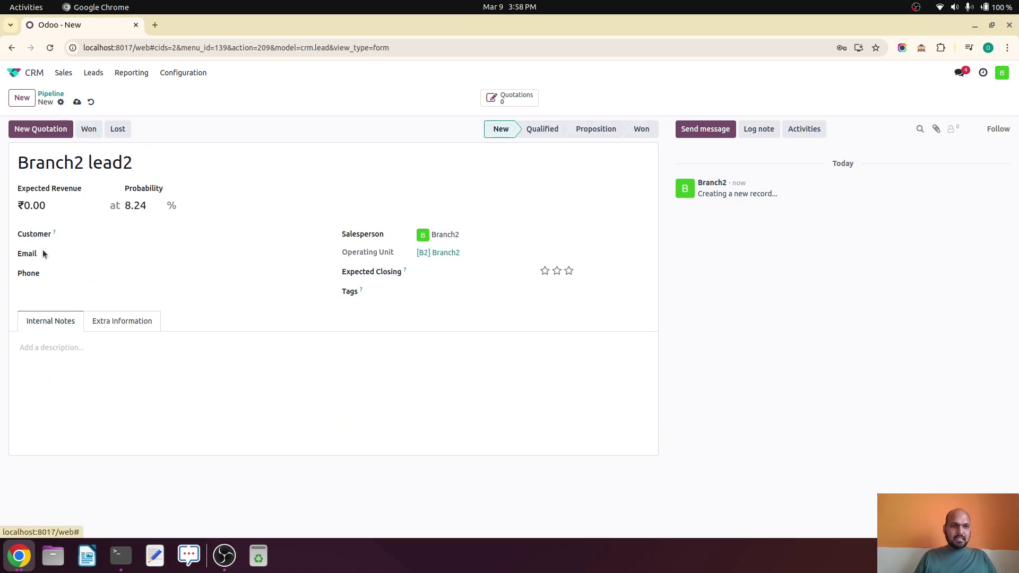
{"action": "left_click", "coordinate": [77, 102]}
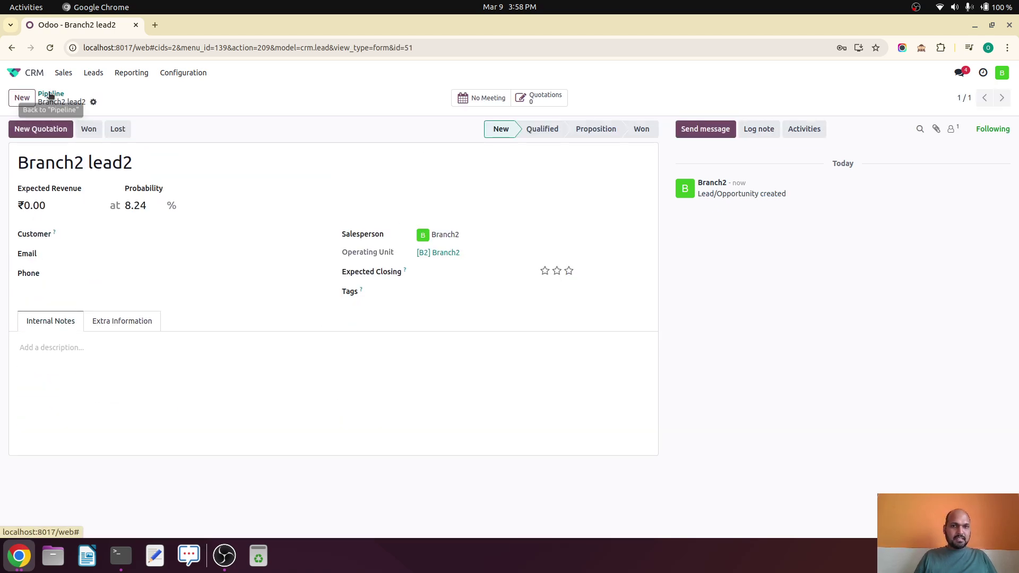
Return to the pipeline list, switch to the administrator's Chrome window and refresh its opportunity list.
{"action": "left_click", "coordinate": [50, 95]}
{"action": "left_click", "coordinate": [21, 555]}
{"action": "left_click", "coordinate": [81, 477]}
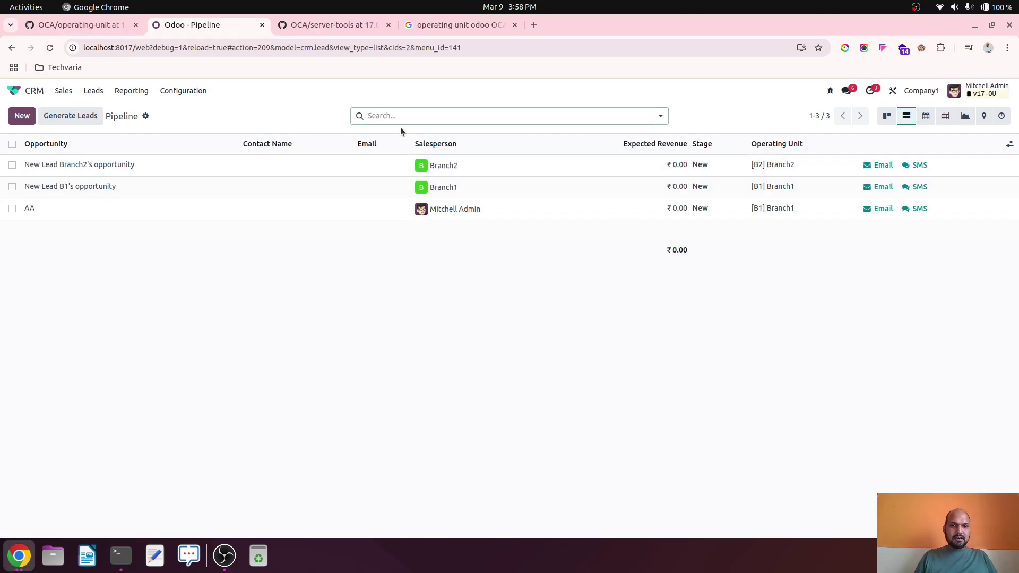
{"action": "key", "text": "Return"}
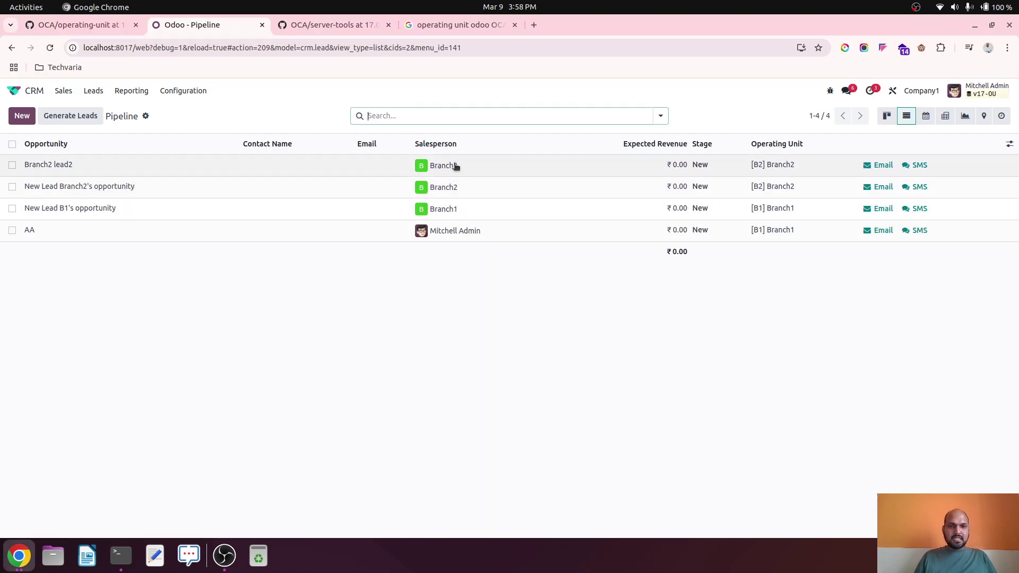
Switch back to the Branch2 user's Chrome window and log that user out.
{"action": "left_click", "coordinate": [26, 561]}
{"action": "left_click", "coordinate": [177, 491]}
{"action": "left_click", "coordinate": [1002, 74]}
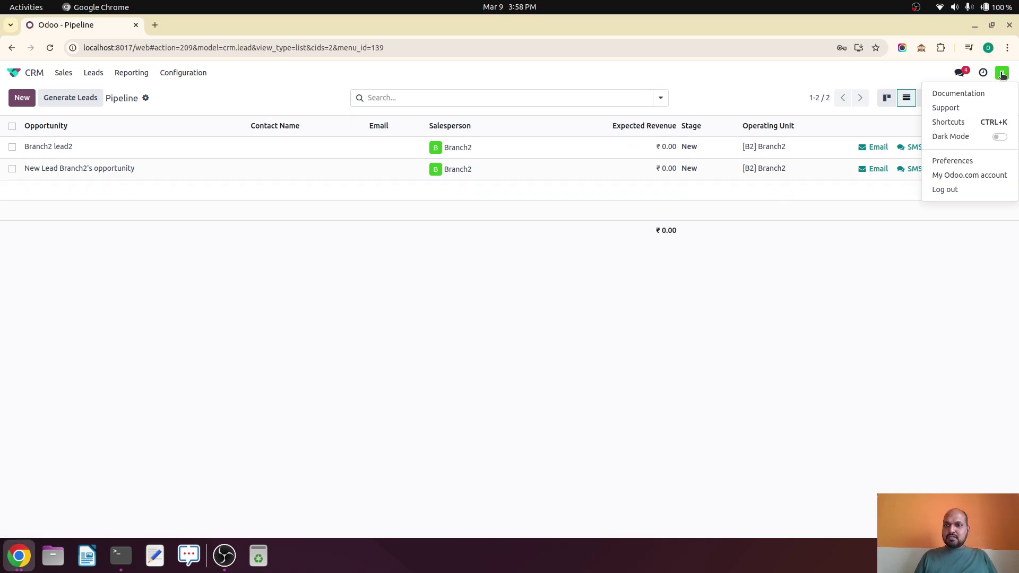
{"action": "left_click", "coordinate": [953, 190]}
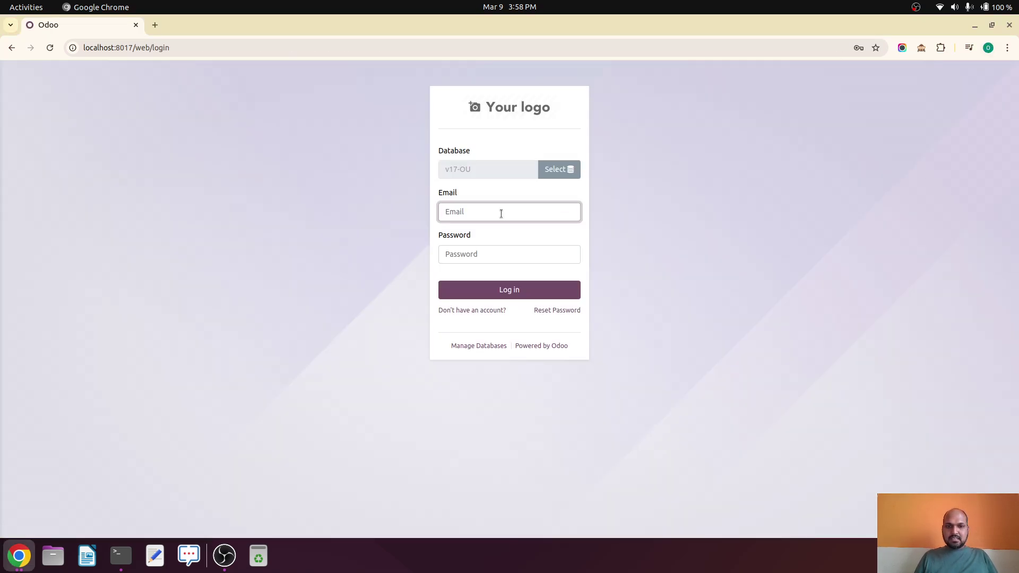
Log in with the Branch3 user's e-mail and password, and open the CRM pipeline with its filter cleared.
{"action": "type", "text": "branch"}
{"action": "key", "text": "Down"}
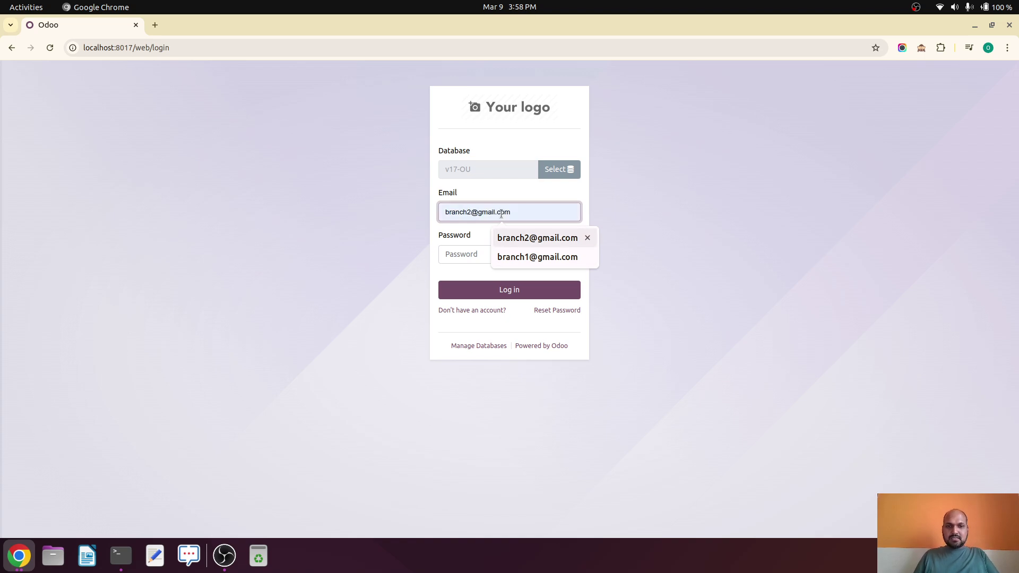
{"action": "key", "text": "Return"}
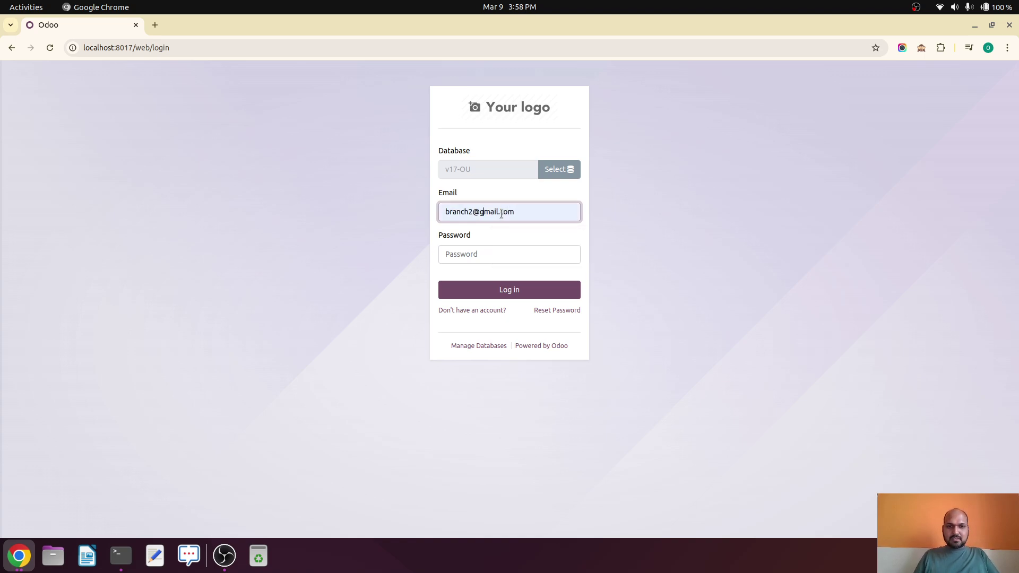
{"action": "key", "text": "BackSpace"}
{"action": "type", "text": "3"}
{"action": "key", "text": "Tab"}
{"action": "type", "text": "1"}
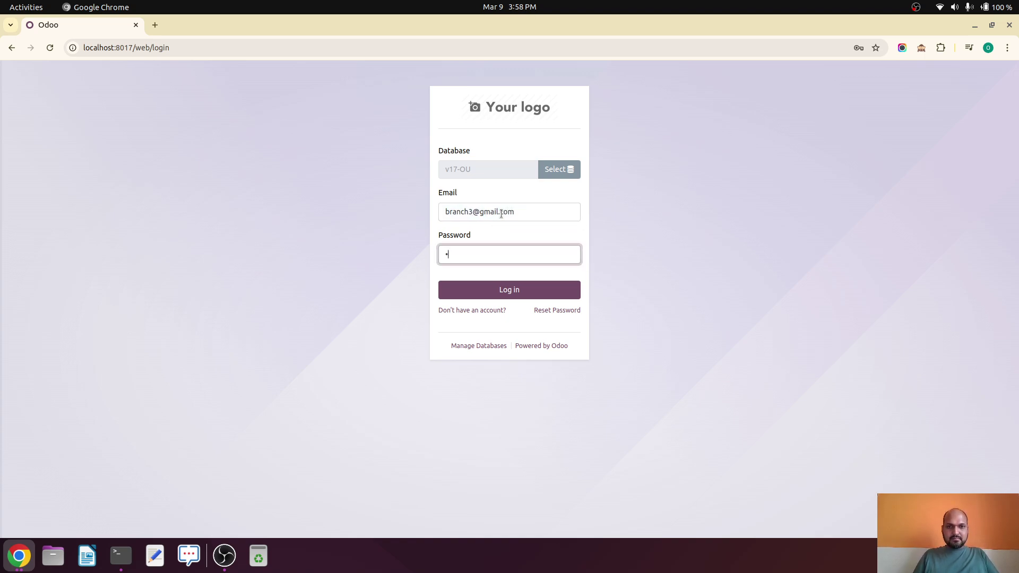
{"action": "key", "text": "Return"}
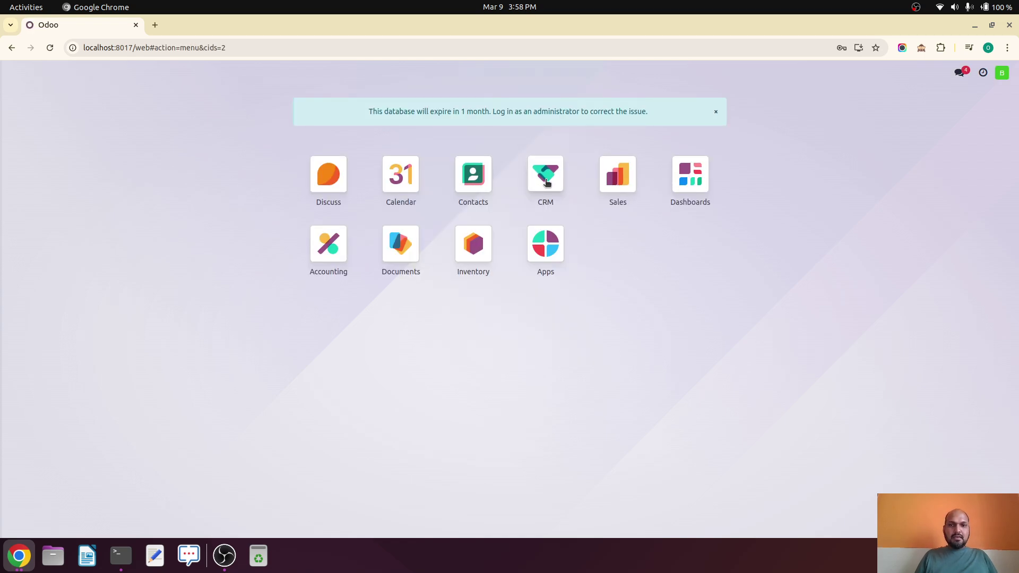
{"action": "left_click", "coordinate": [545, 174]}
{"action": "key", "text": "BackSpace"}
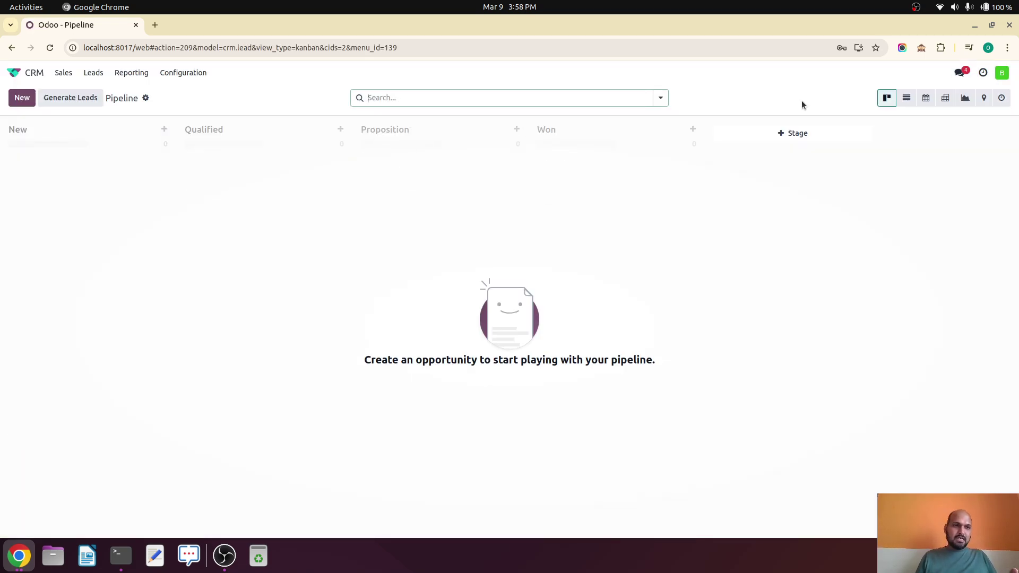
Switch to the administrator's Chrome window and start a new opportunity titled "Lead for B3".
{"action": "left_click", "coordinate": [16, 562]}
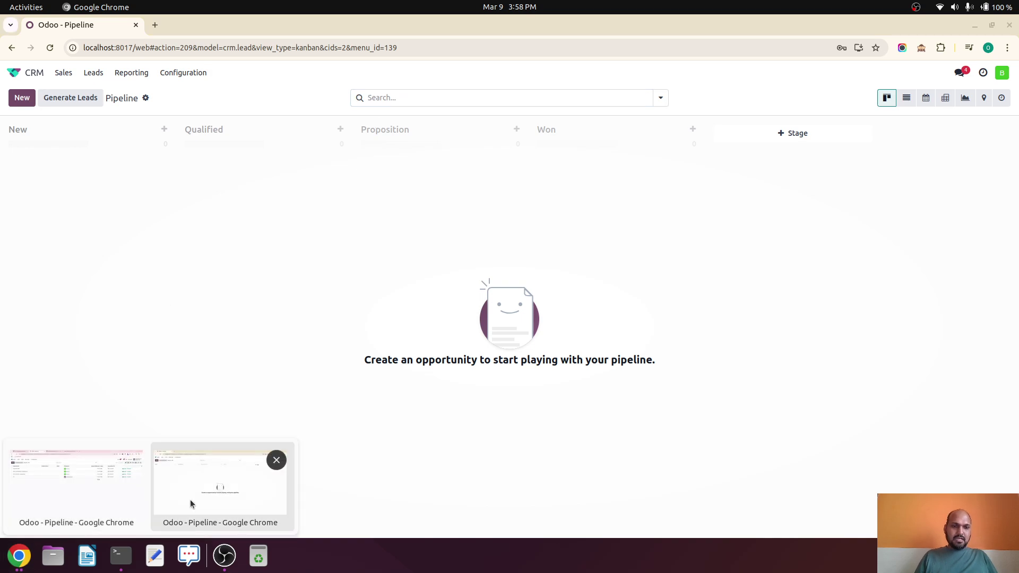
{"action": "left_click", "coordinate": [116, 498]}
{"action": "left_click", "coordinate": [21, 117]}
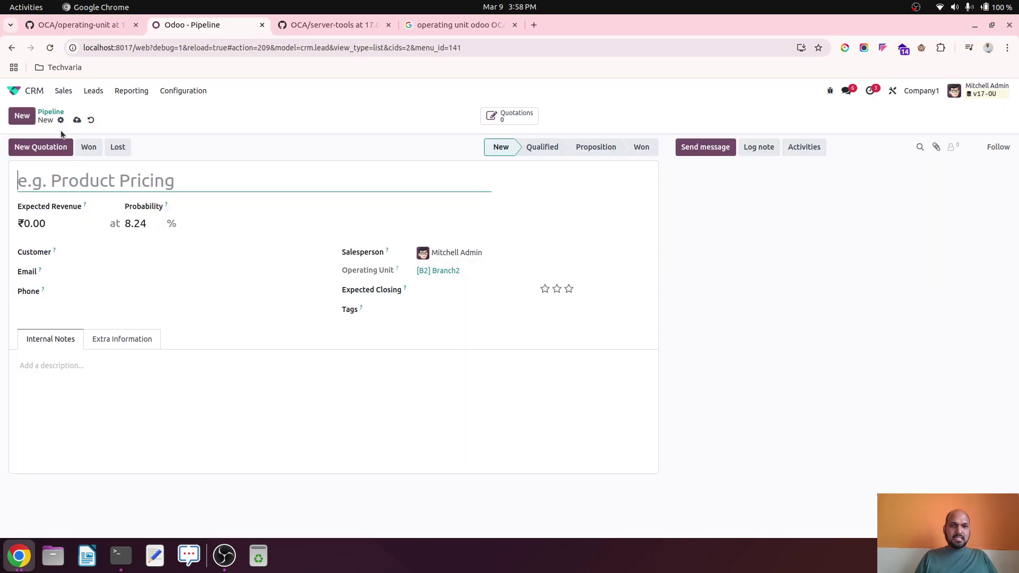
{"action": "type", "text": "Lead for B3"}
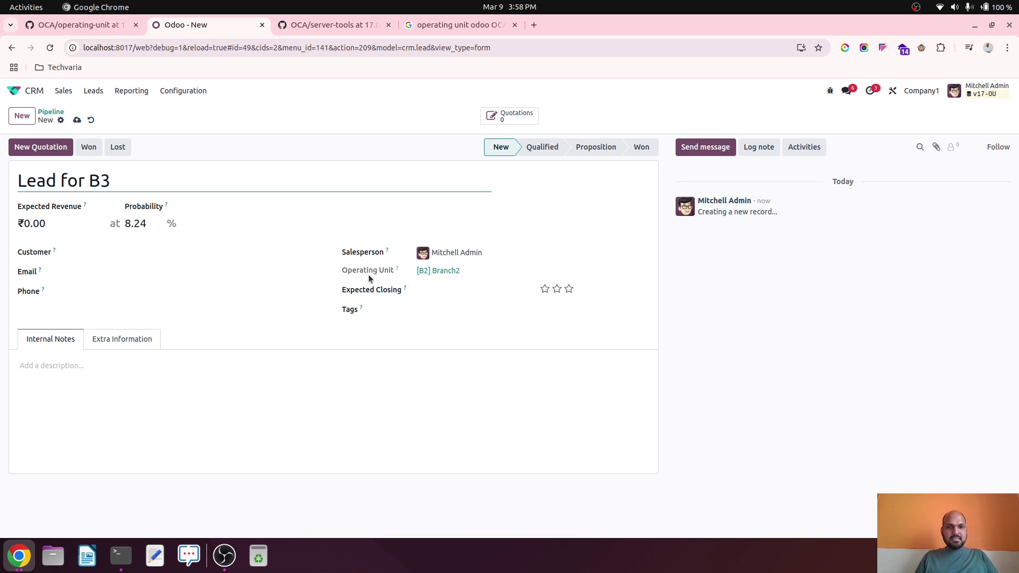
View the operating unit record linked to the new opportunity and return to the pipeline list.
{"action": "left_click", "coordinate": [487, 273]}
{"action": "left_click", "coordinate": [509, 253]}
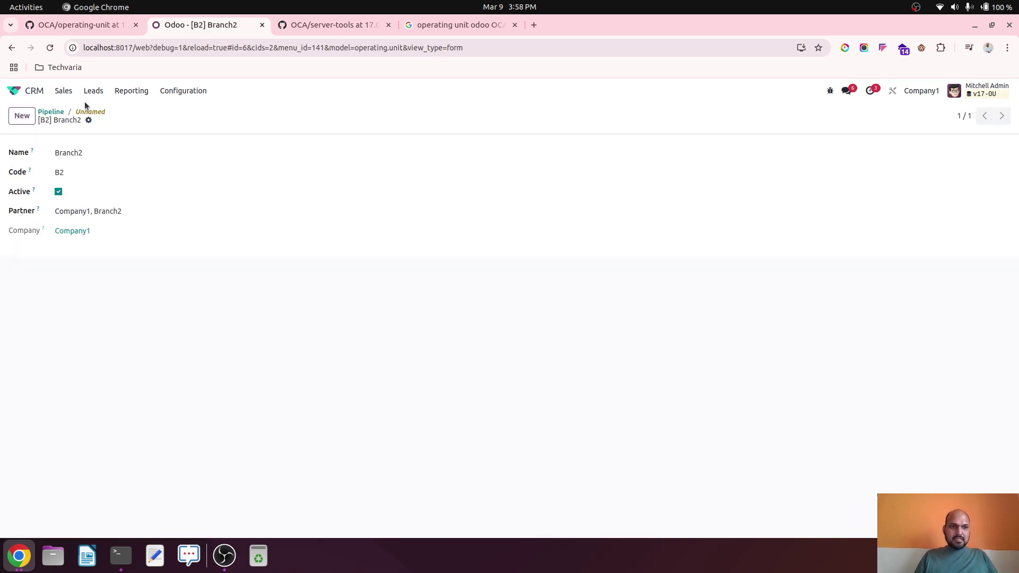
{"action": "left_click", "coordinate": [53, 109]}
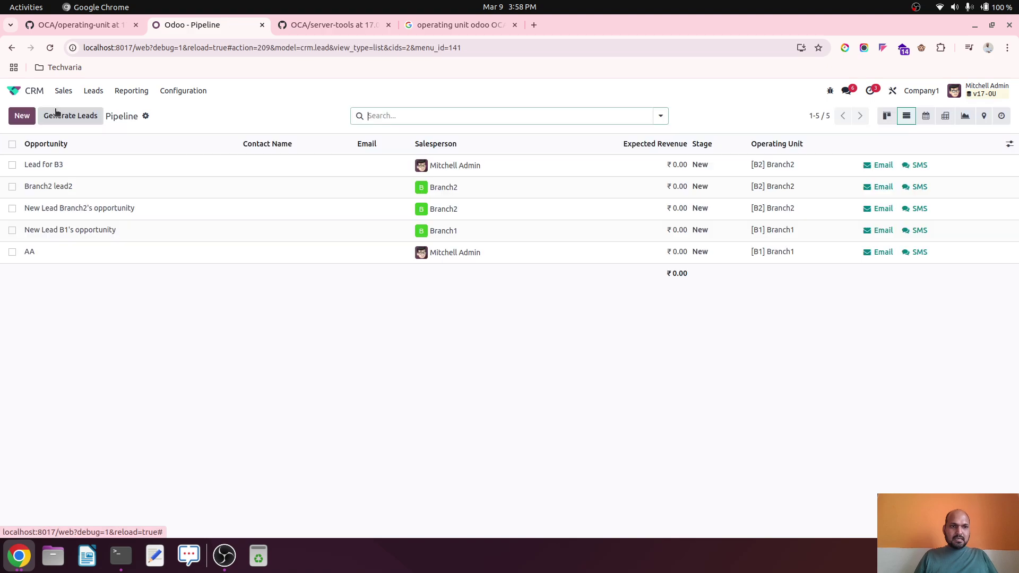
Set the salesperson of the "Lead for B3" opportunity to Branch3 and save the record.
{"action": "left_click", "coordinate": [359, 175]}
{"action": "left_click", "coordinate": [496, 253]}
{"action": "key", "text": "BackSpace"}
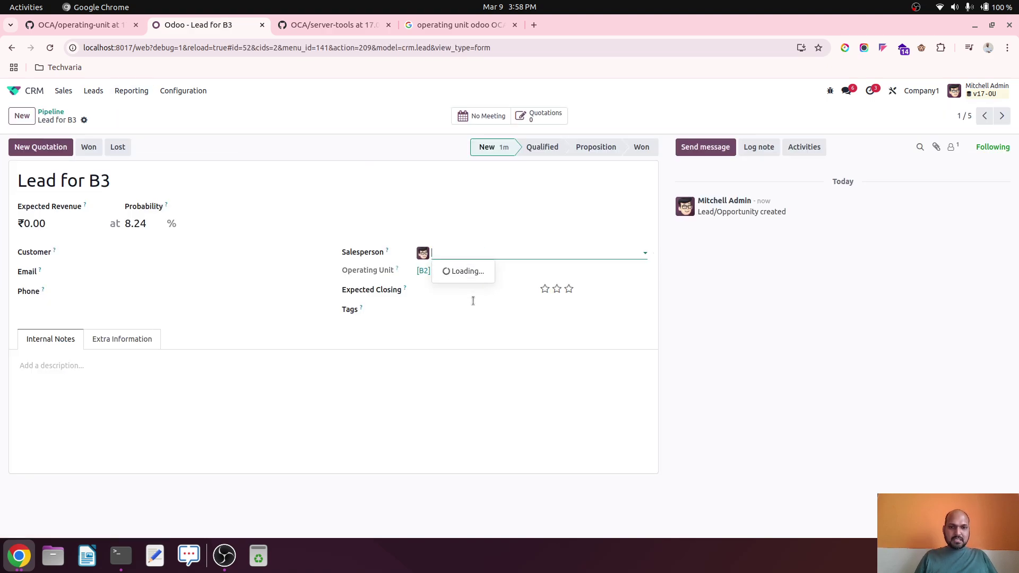
{"action": "left_click", "coordinate": [482, 311]}
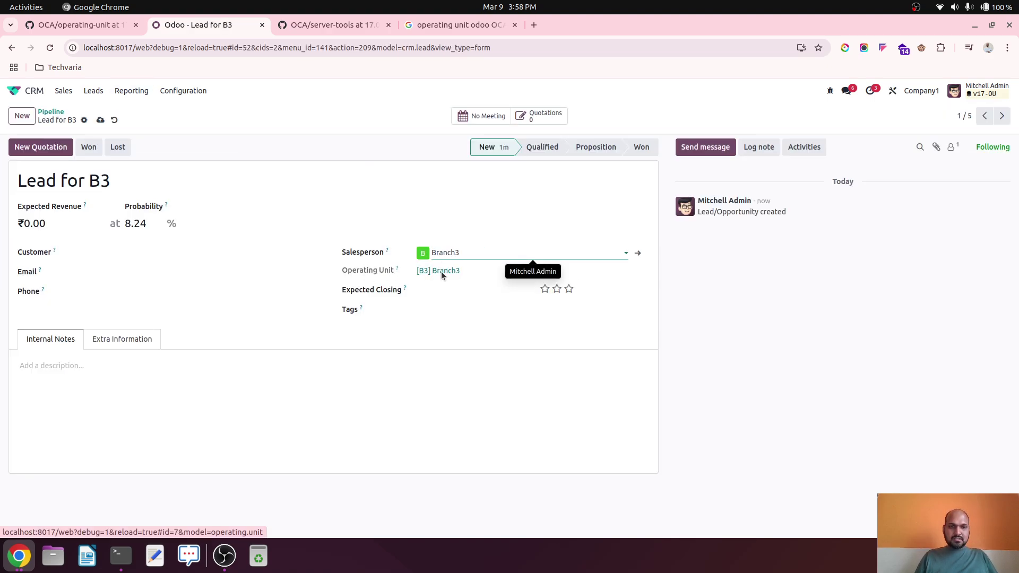
{"action": "left_click", "coordinate": [97, 342]}
{"action": "left_click", "coordinate": [68, 340]}
{"action": "left_click", "coordinate": [101, 120]}
In the Branch3 user's Chrome window, list the pipeline opportunities and view the "Lead for B3" record before returning to the list.
{"action": "left_click", "coordinate": [21, 558]}
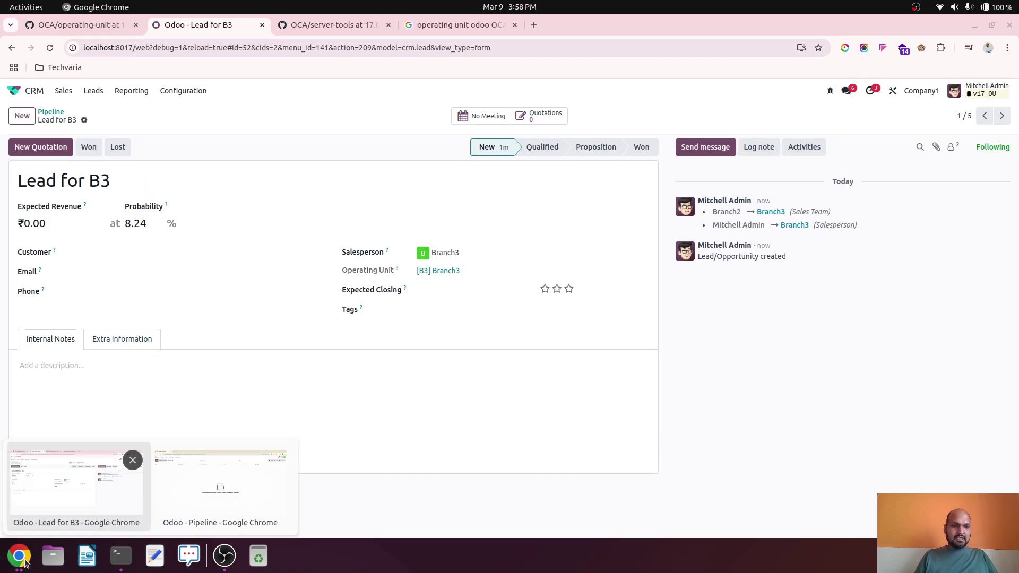
{"action": "left_click", "coordinate": [229, 482]}
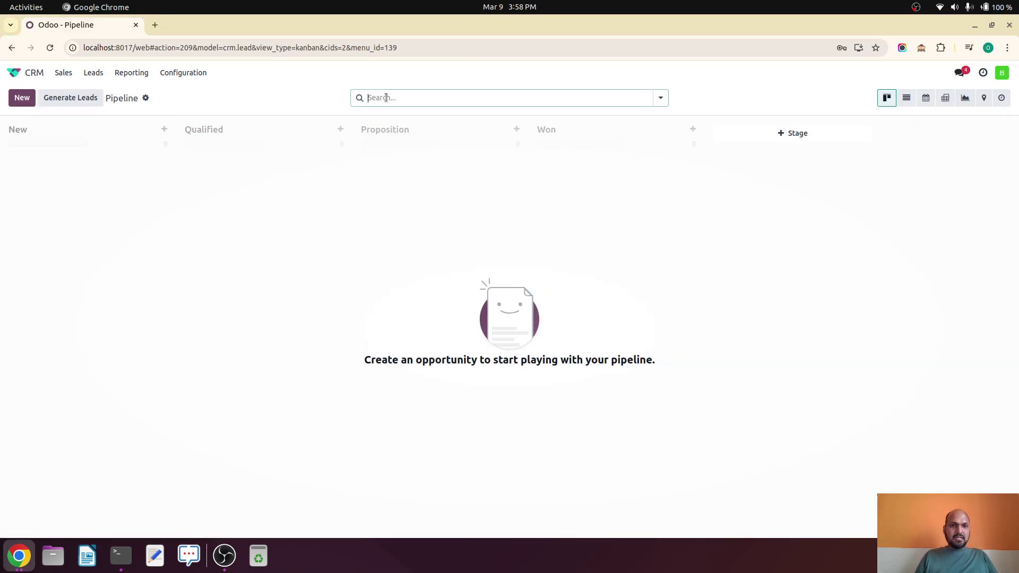
{"action": "left_click", "coordinate": [906, 98]}
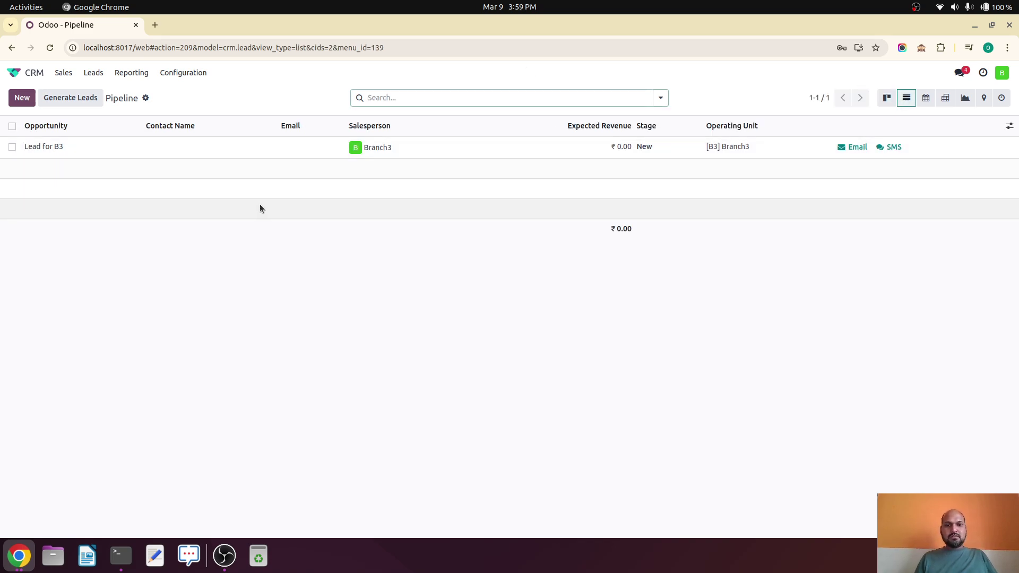
{"action": "left_click", "coordinate": [307, 146]}
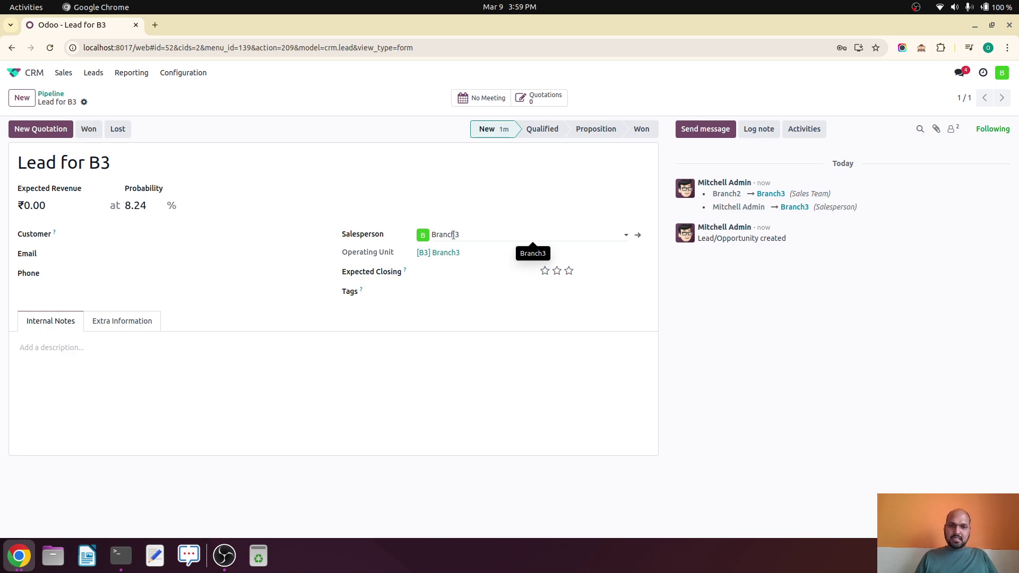
{"action": "left_click", "coordinate": [51, 94]}
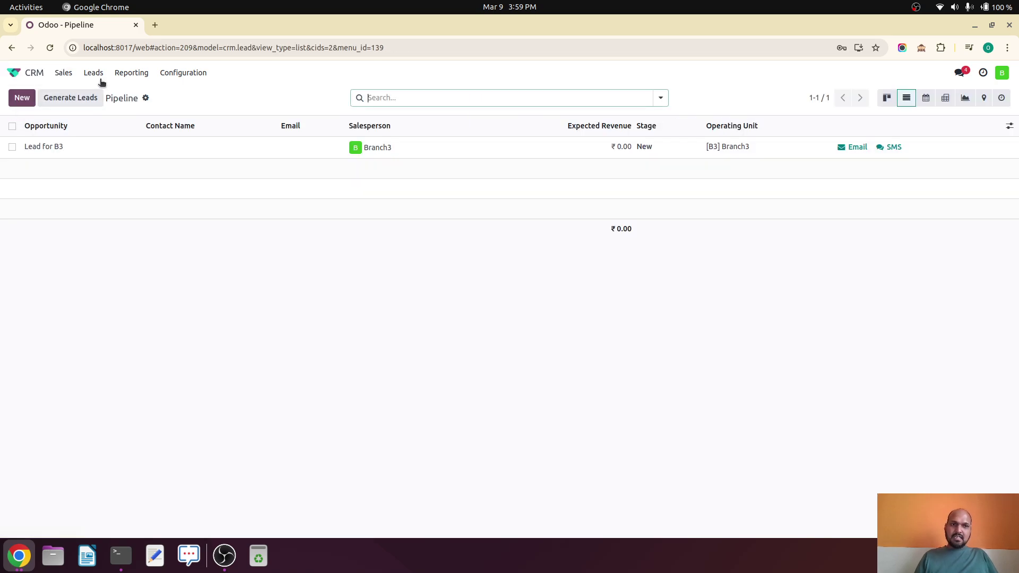
Switch to the administrator's Chrome window and examine the operating unit and members of the Branch1 and Branch2 sales teams.
{"action": "left_click", "coordinate": [182, 74]}
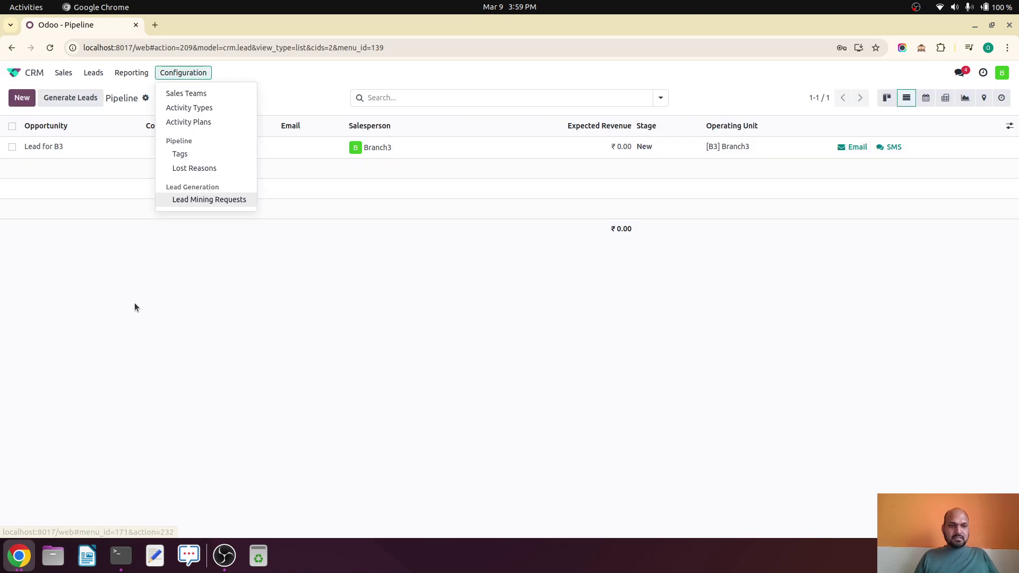
{"action": "left_click", "coordinate": [18, 556]}
{"action": "left_click", "coordinate": [104, 483]}
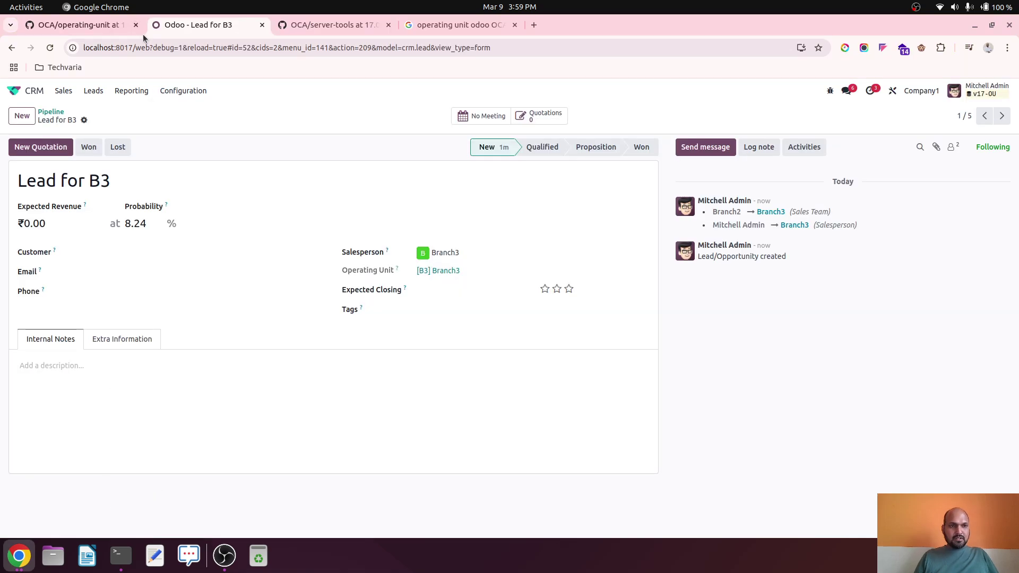
{"action": "left_click", "coordinate": [182, 91]}
{"action": "left_click", "coordinate": [200, 125]}
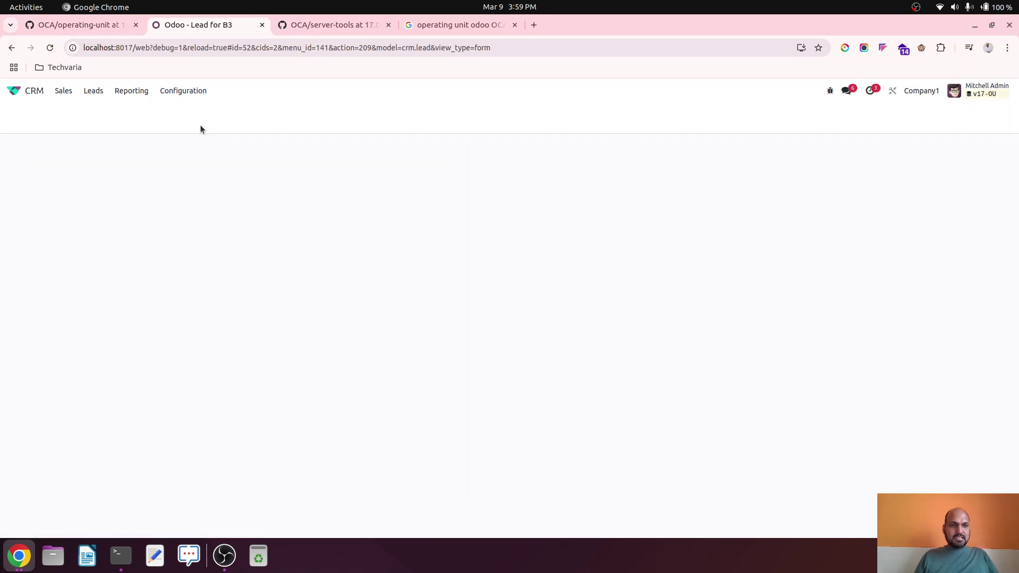
{"action": "left_click", "coordinate": [113, 170]}
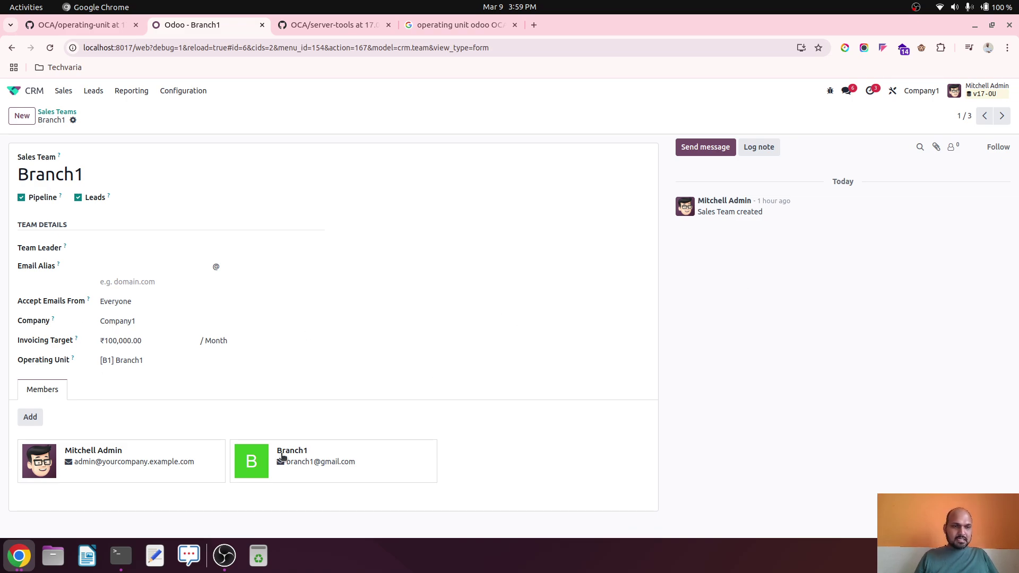
{"action": "left_click", "coordinate": [1003, 121]}
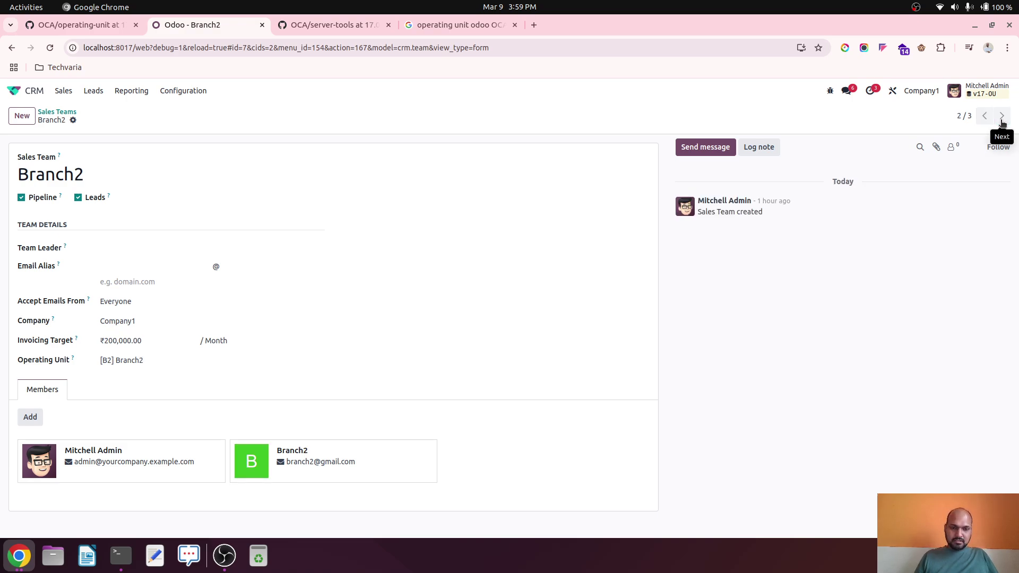
View the Branch3 sales team's operating unit and members, and return to the sales teams list.
{"action": "left_click", "coordinate": [1002, 121]}
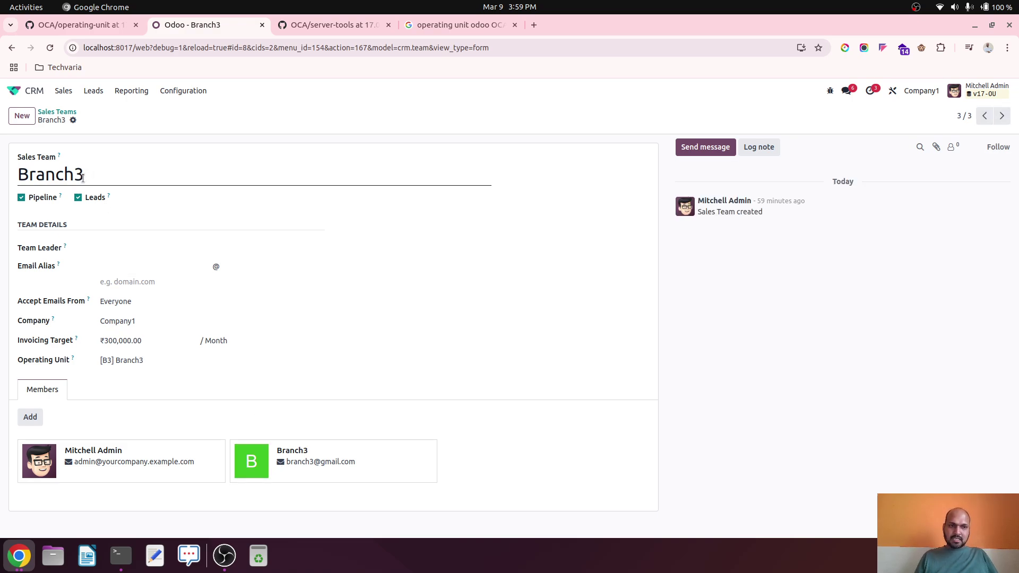
{"action": "left_click", "coordinate": [69, 112]}
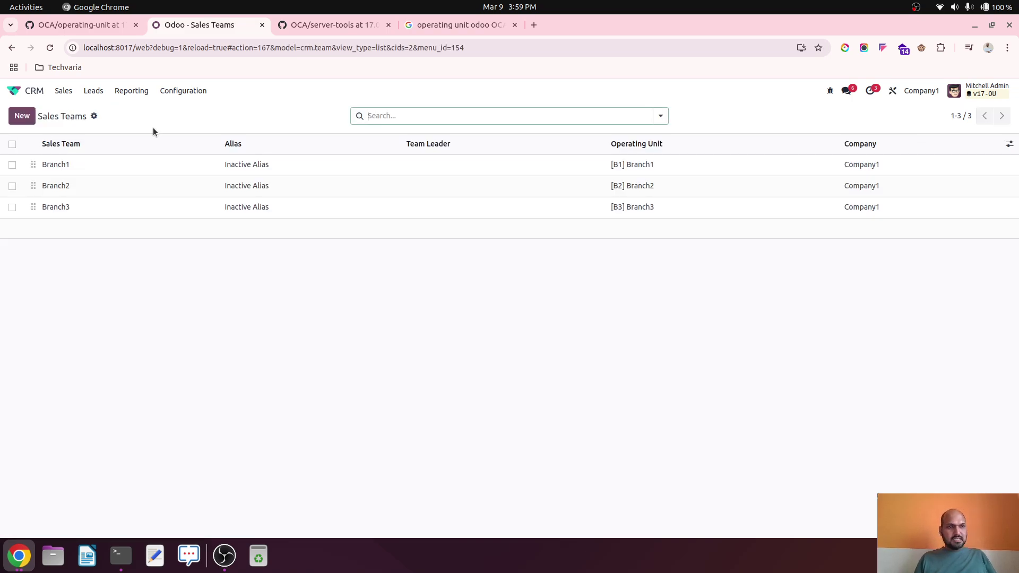
Open the Sales app and remove the My Quotations filter to list the quotations of all salespeople.
{"action": "left_click", "coordinate": [46, 95]}
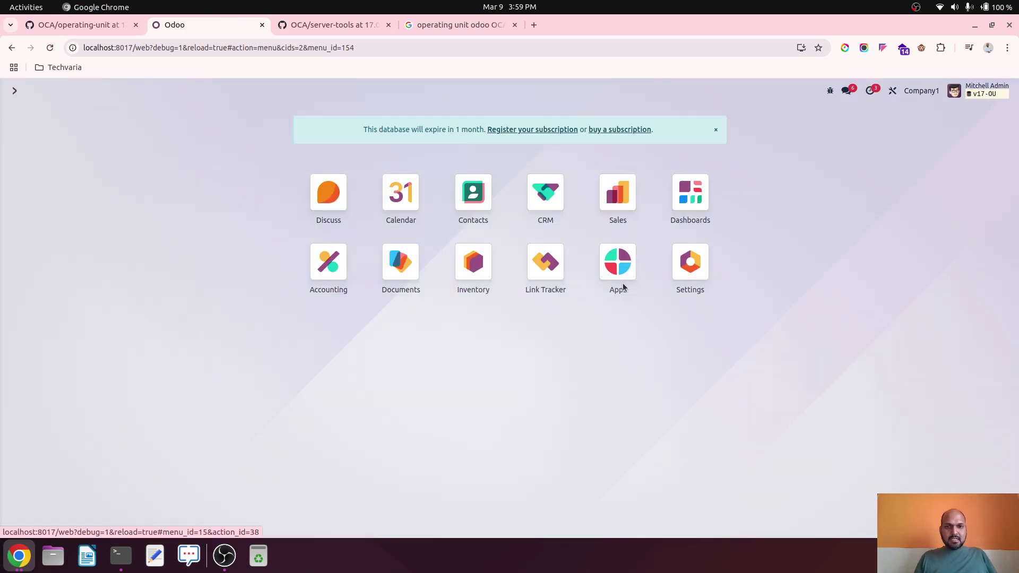
{"action": "left_click", "coordinate": [605, 196]}
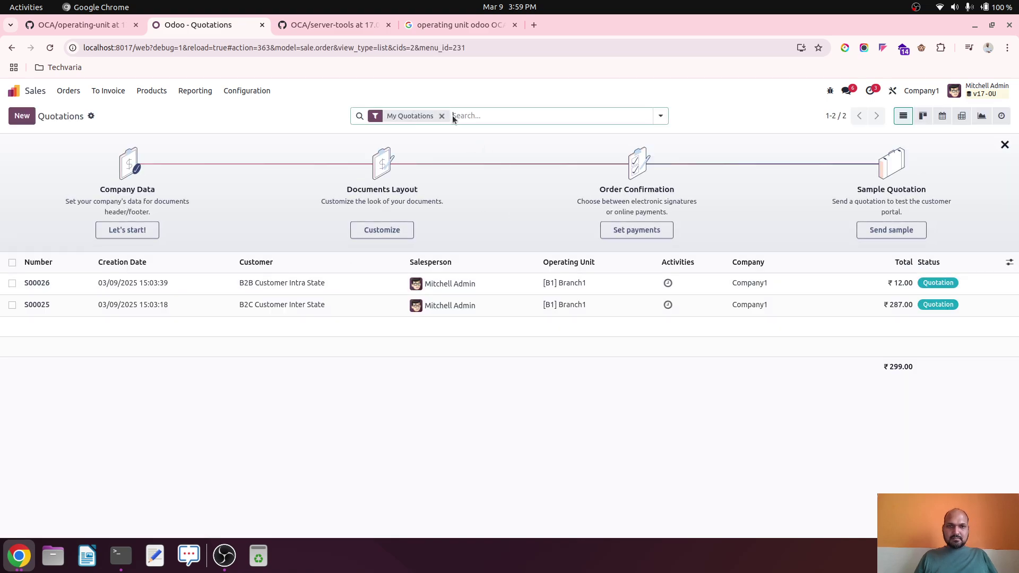
{"action": "left_click", "coordinate": [441, 117]}
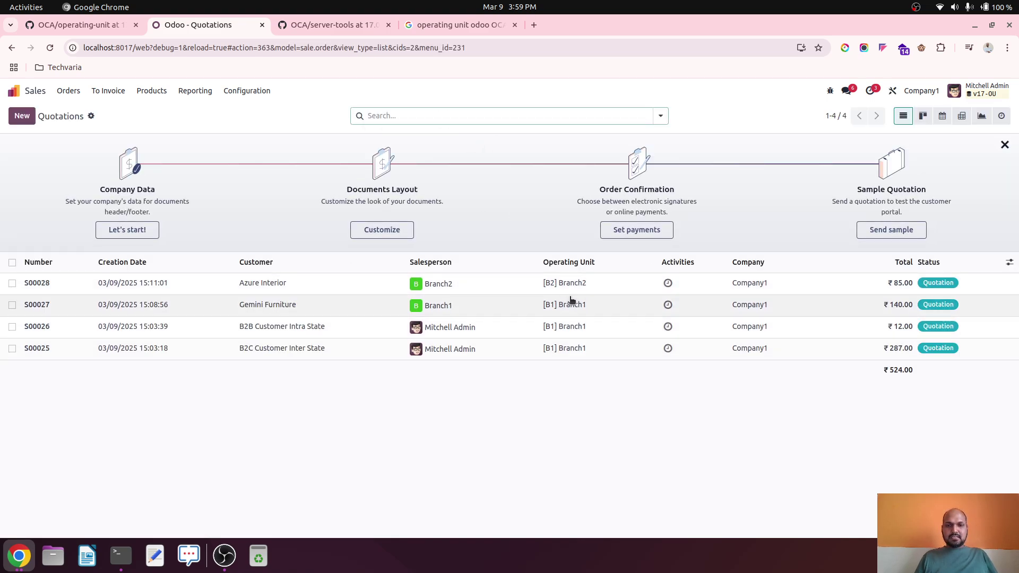
Switch to the Branch3 user's Chrome window and start a new sales quotation for the customer Ready Mat.
{"action": "left_click", "coordinate": [19, 556]}
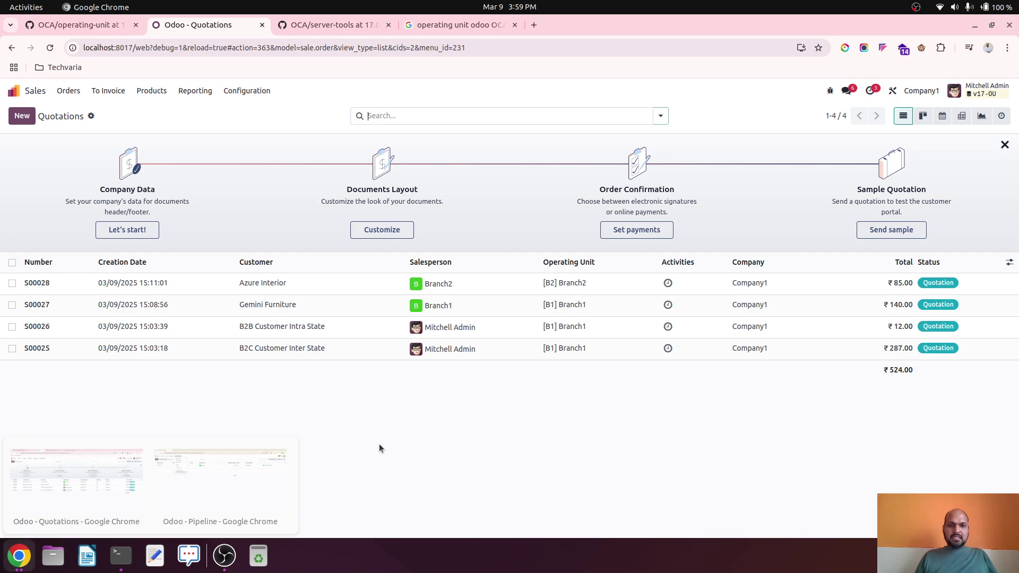
{"action": "left_click", "coordinate": [27, 561]}
{"action": "left_click", "coordinate": [202, 490]}
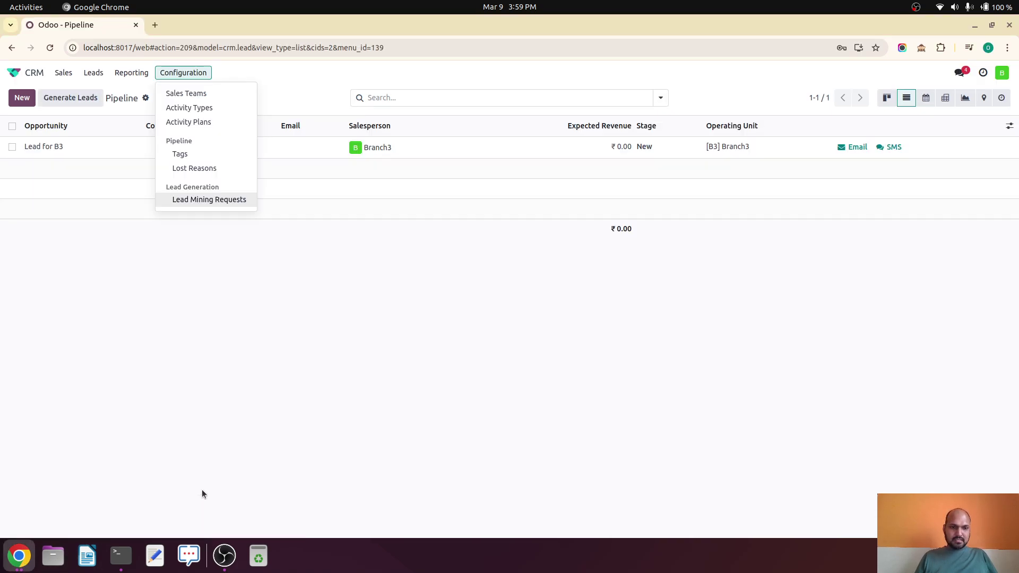
{"action": "left_click", "coordinate": [55, 80]}
{"action": "left_click", "coordinate": [611, 175]}
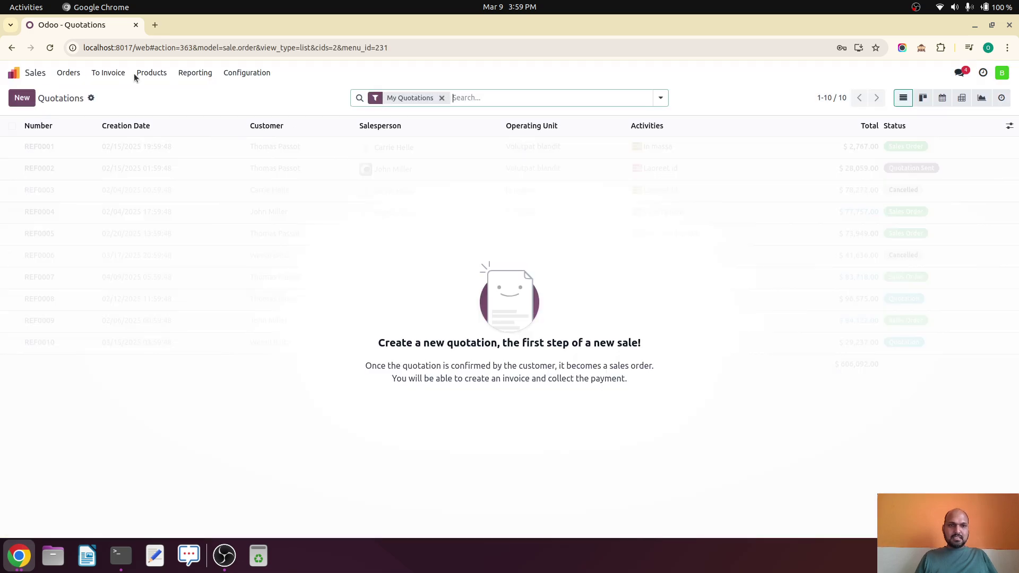
{"action": "left_click", "coordinate": [21, 98]}
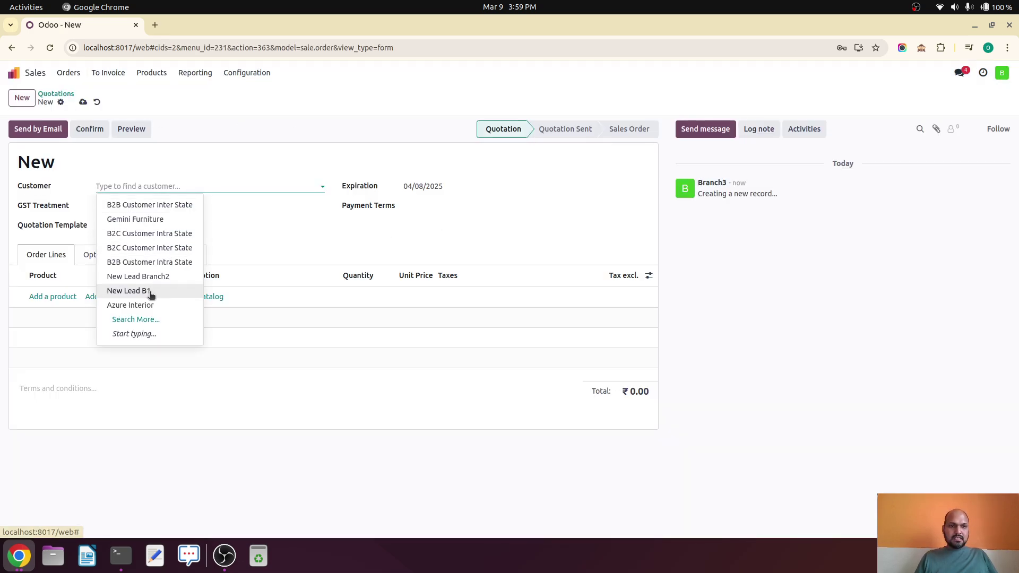
{"action": "left_click", "coordinate": [155, 320]}
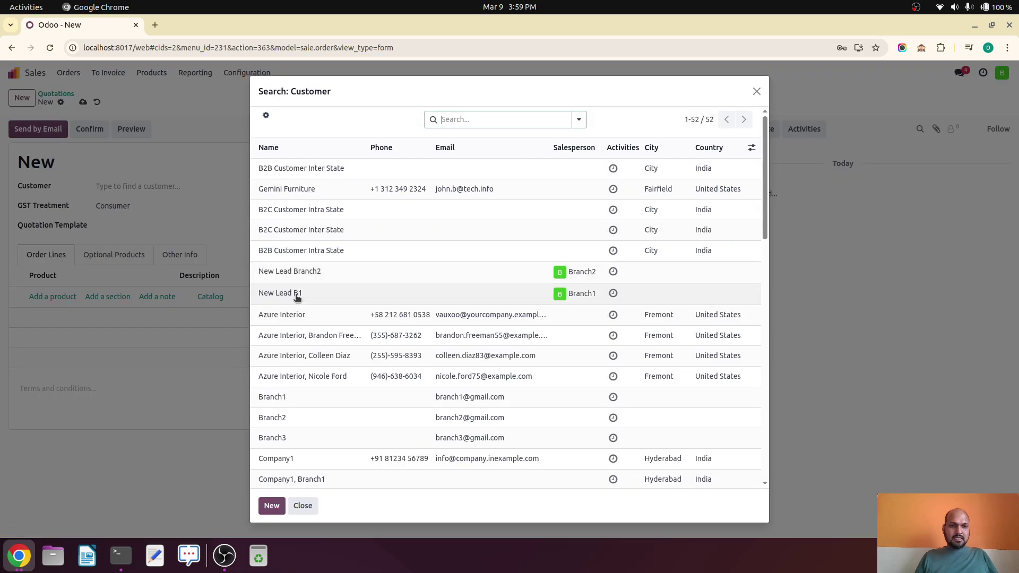
{"action": "scroll", "coordinate": [326, 412], "scroll_direction": "down", "scroll_amount": 6}
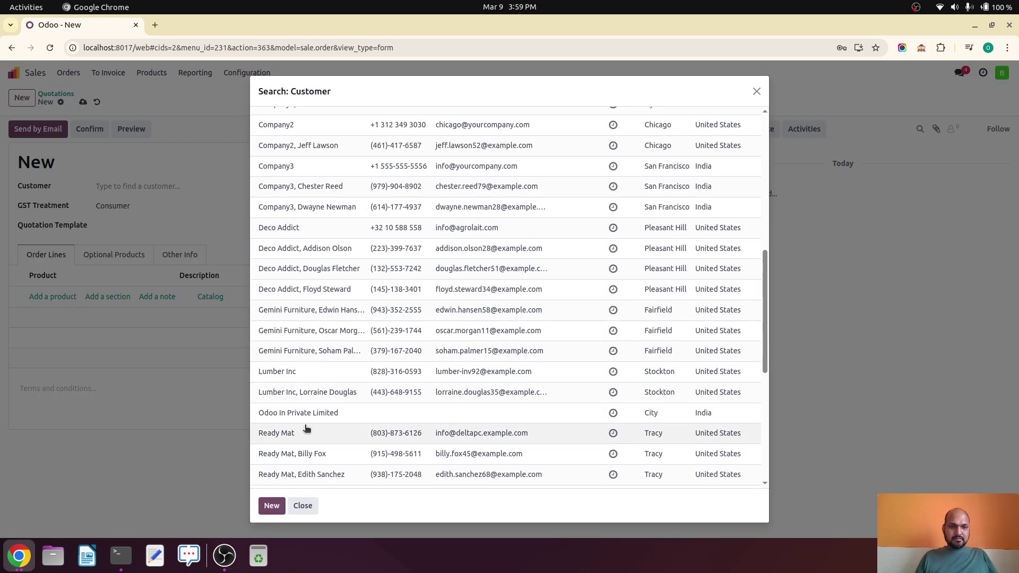
{"action": "left_click", "coordinate": [306, 439]}
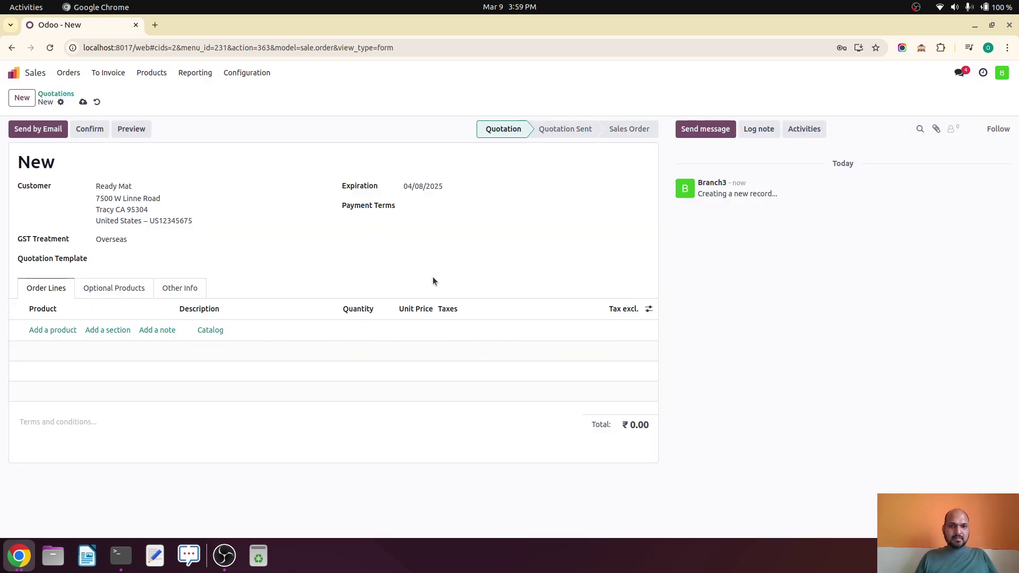
Examine the new quotation's salesperson, the available operating units and the delivery warehouse in its additional information.
{"action": "left_click", "coordinate": [165, 288]}
{"action": "left_click", "coordinate": [175, 348]}
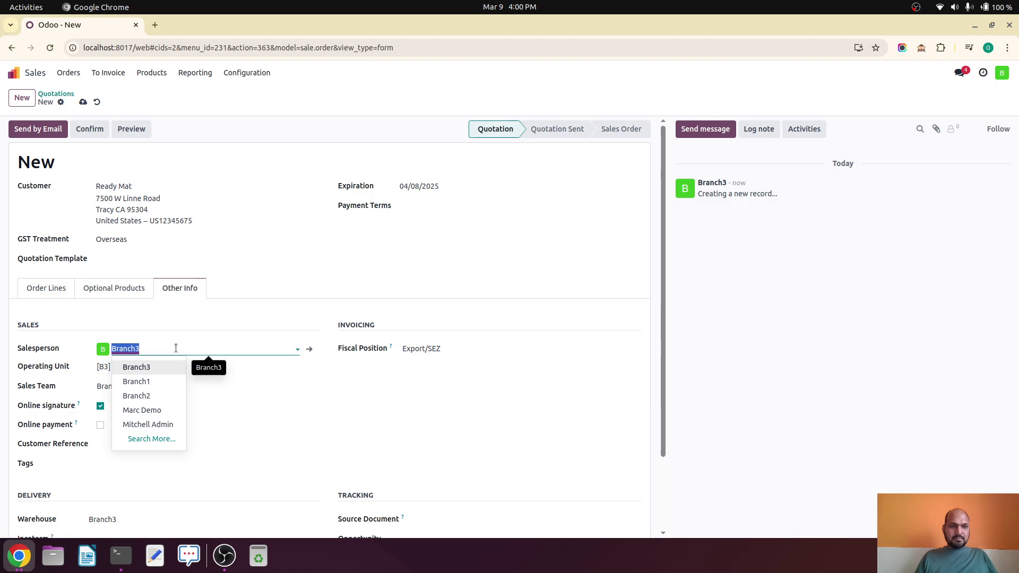
{"action": "left_click", "coordinate": [131, 357]}
{"action": "left_click", "coordinate": [152, 367]}
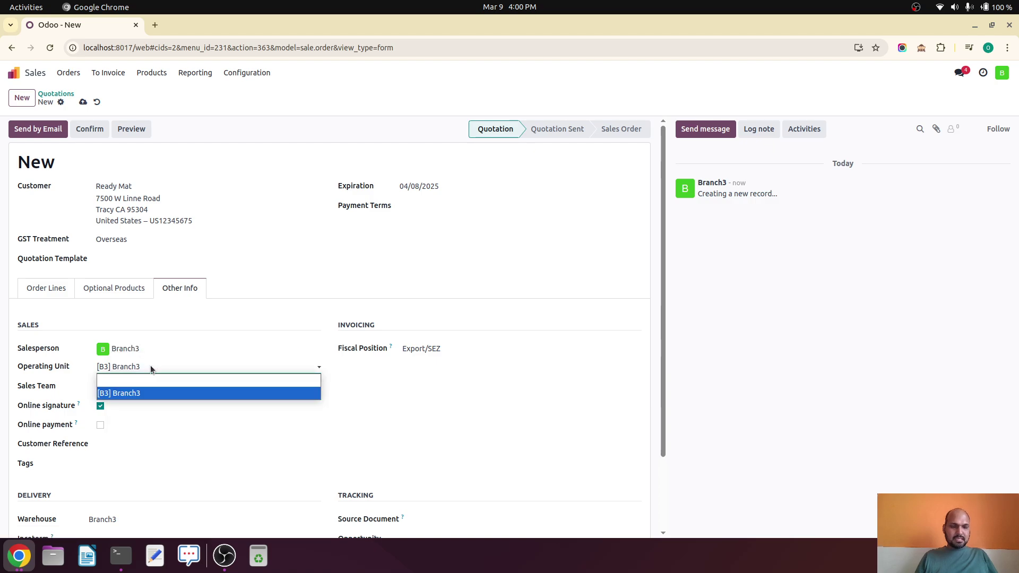
{"action": "left_click", "coordinate": [151, 367]}
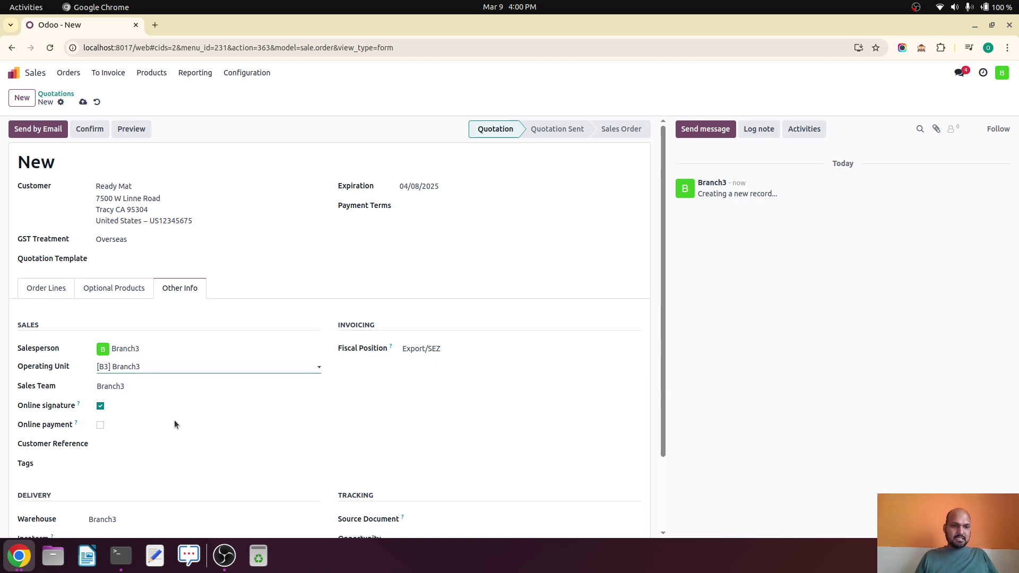
{"action": "scroll", "coordinate": [184, 436], "scroll_direction": "down", "scroll_amount": 3}
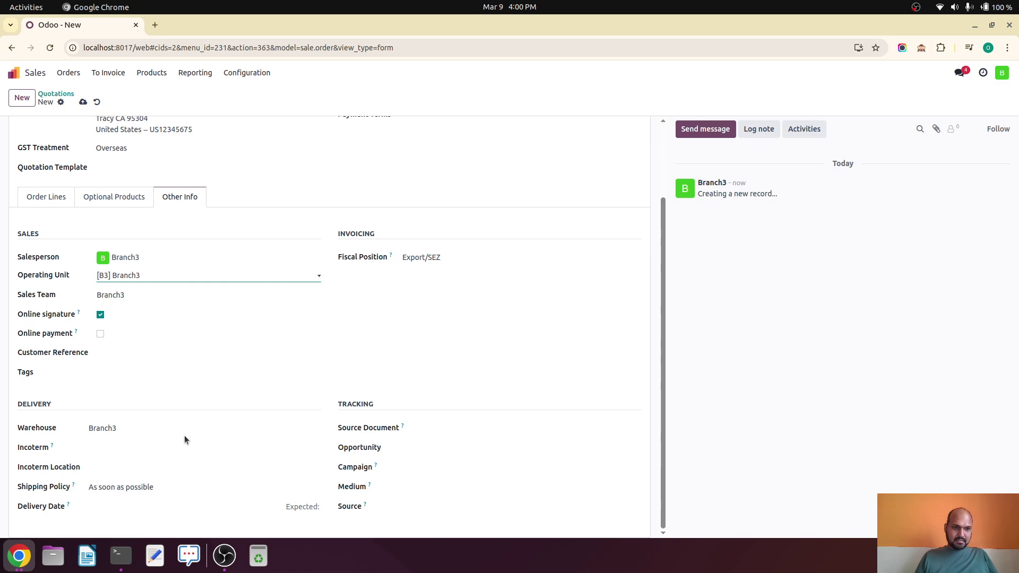
{"action": "scroll", "coordinate": [184, 435], "scroll_direction": "up", "scroll_amount": 2}
{"action": "left_click", "coordinate": [158, 494]}
{"action": "left_click", "coordinate": [158, 495]}
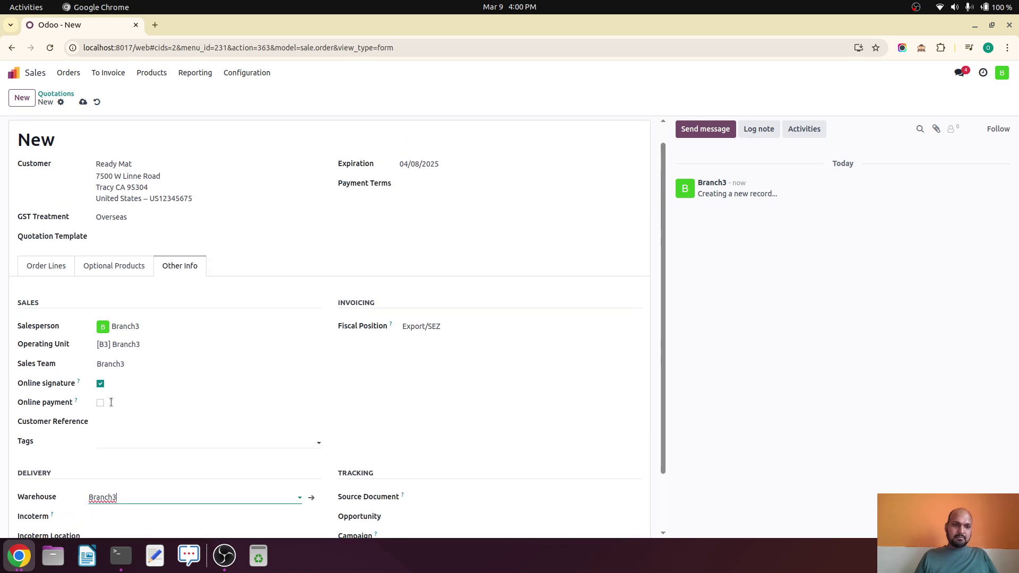
Add the product [E-COM11] Cabinet with Doors to the order lines, save the quotation and confirm it as a sales order.
{"action": "left_click", "coordinate": [43, 266]}
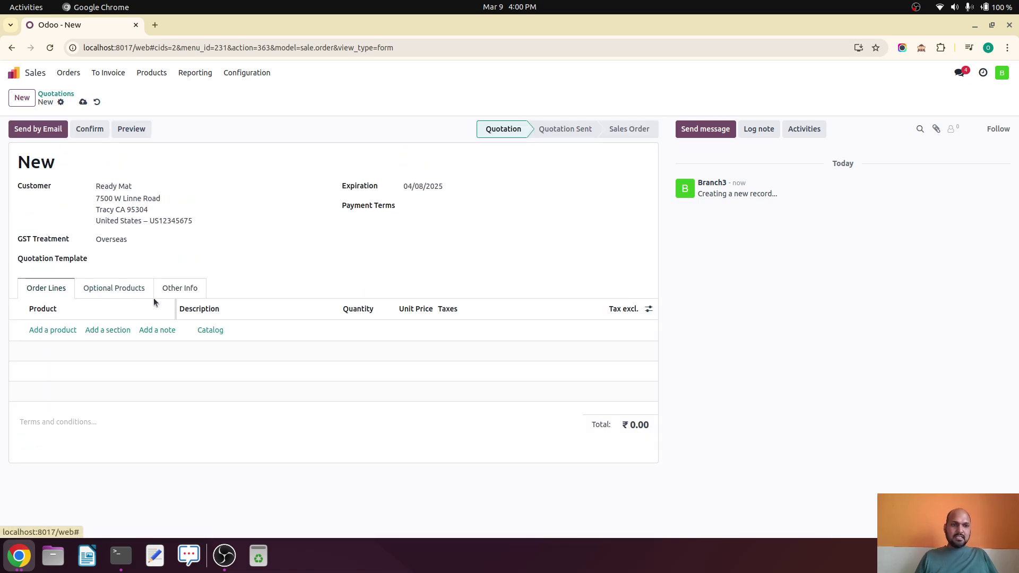
{"action": "left_click", "coordinate": [61, 328]}
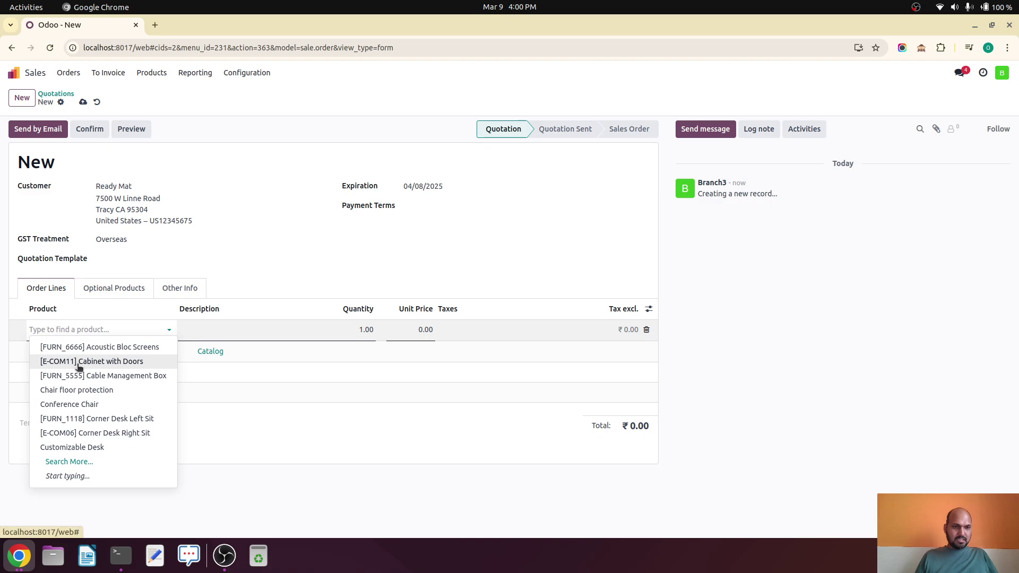
{"action": "left_click", "coordinate": [78, 363]}
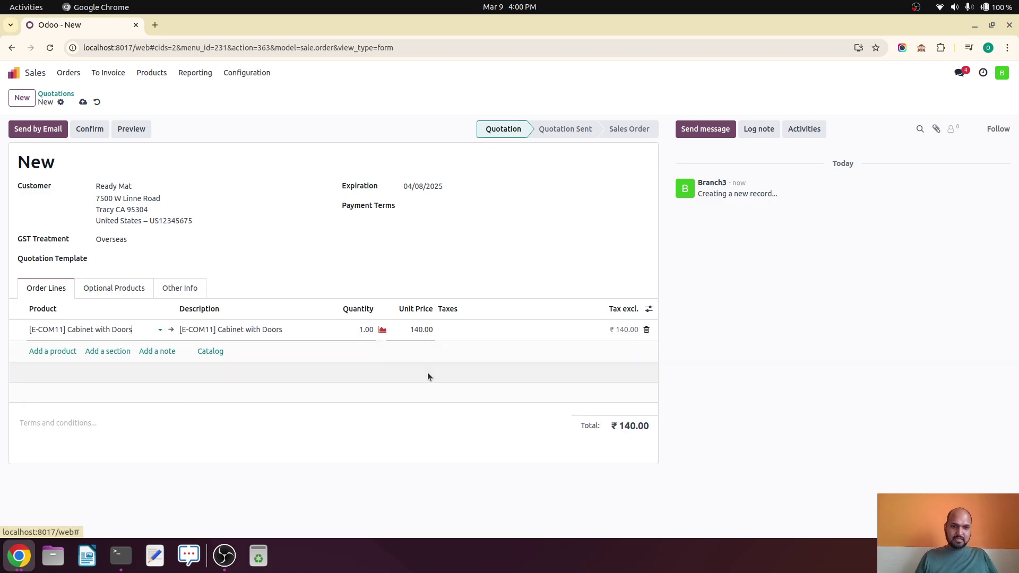
{"action": "left_click", "coordinate": [84, 102]}
{"action": "left_click", "coordinate": [90, 129]}
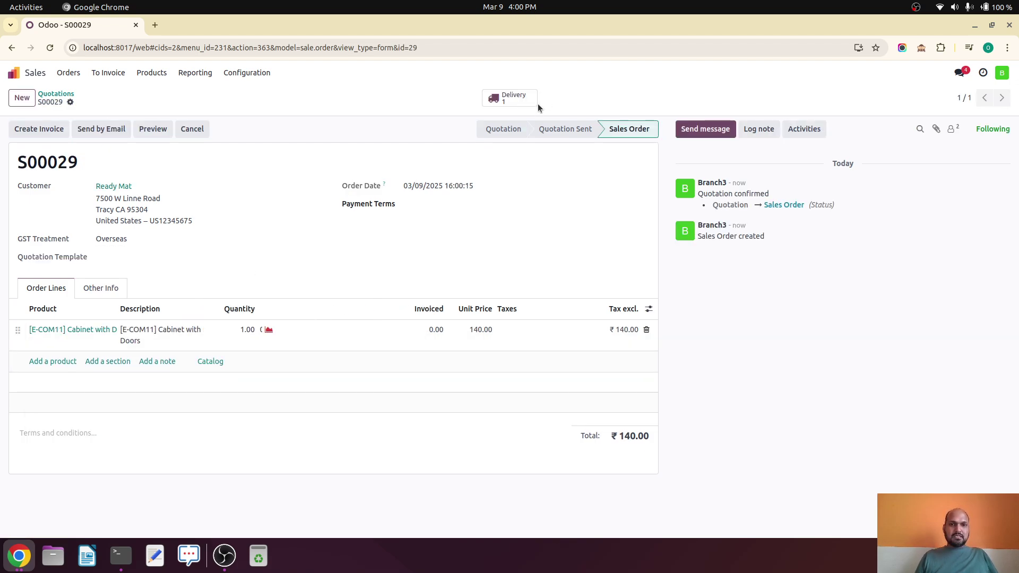
View the Branch3 user's inventory overview, and switch to the administrator's Chrome window to check the quotations list.
{"action": "left_click", "coordinate": [15, 73]}
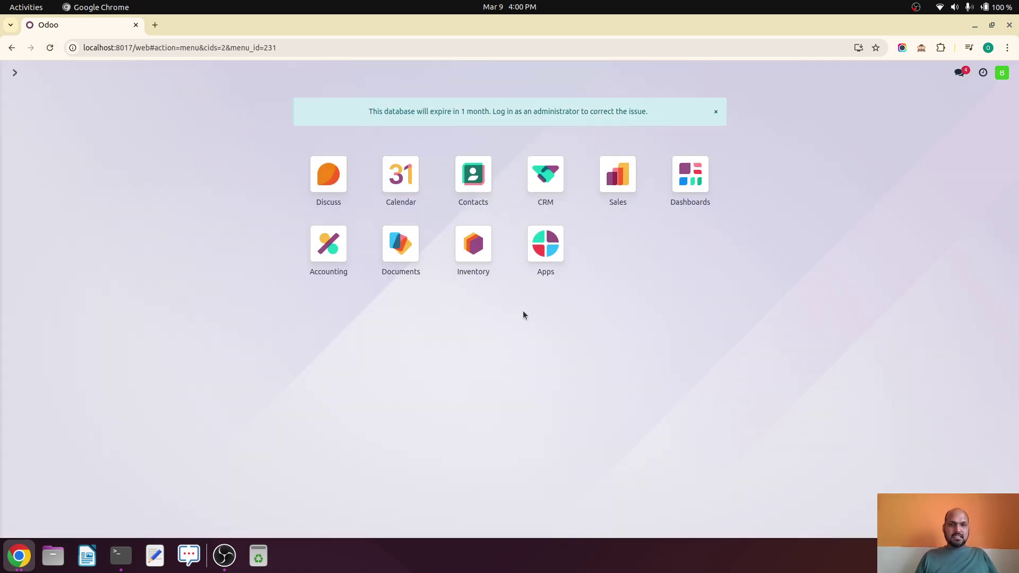
{"action": "left_click", "coordinate": [472, 259]}
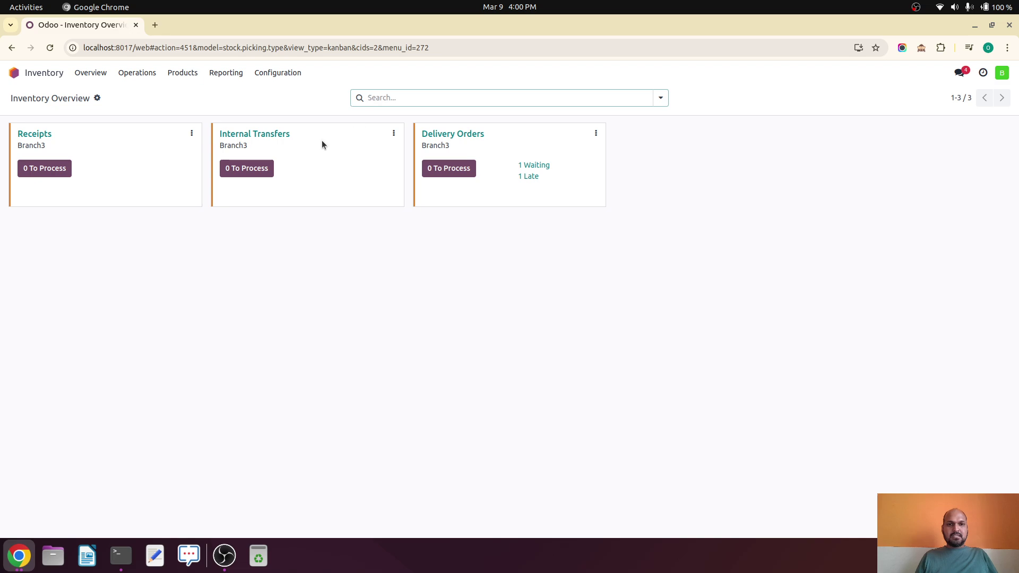
{"action": "left_click", "coordinate": [19, 555]}
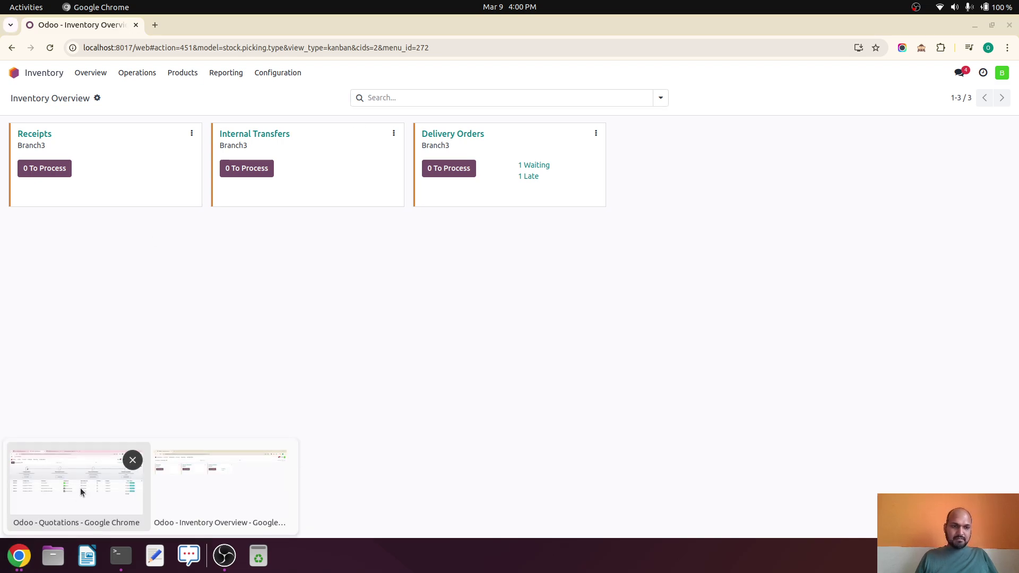
{"action": "left_click", "coordinate": [110, 476]}
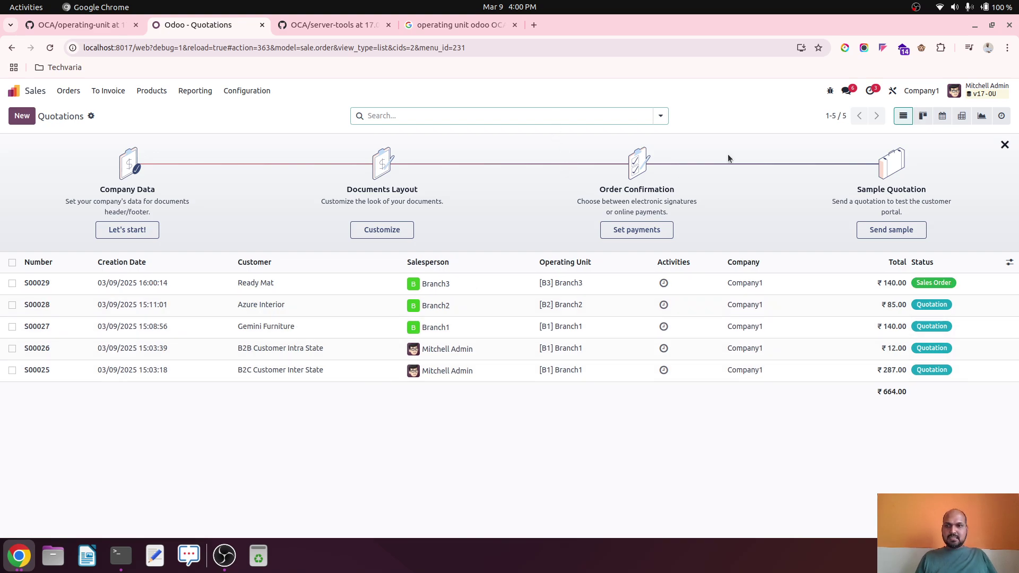
Open the warehouse records in the administrator's Inventory app and examine the operating unit assigned to each branch warehouse.
{"action": "left_click", "coordinate": [21, 89]}
{"action": "left_click", "coordinate": [491, 258]}
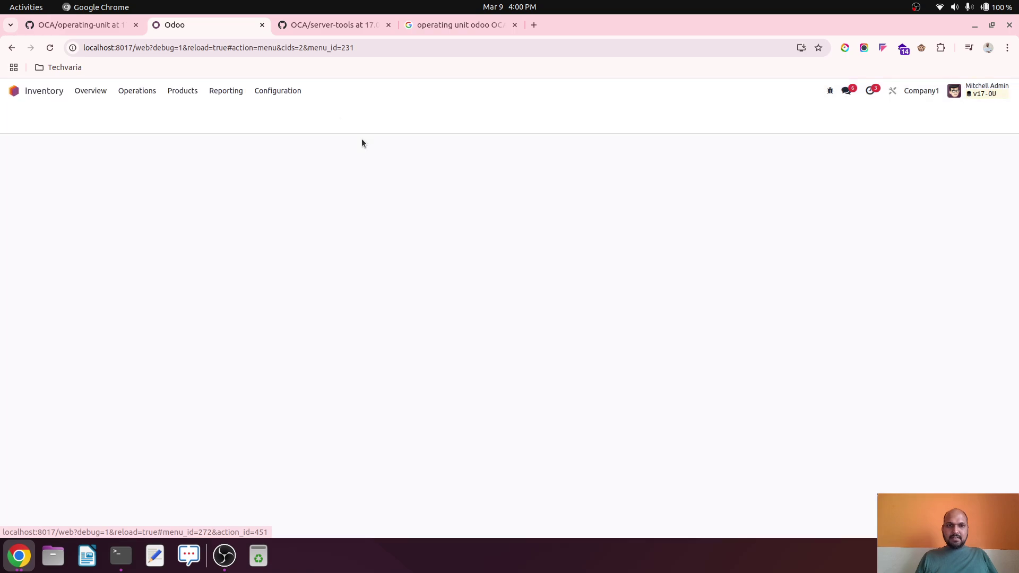
{"action": "left_click", "coordinate": [293, 91]}
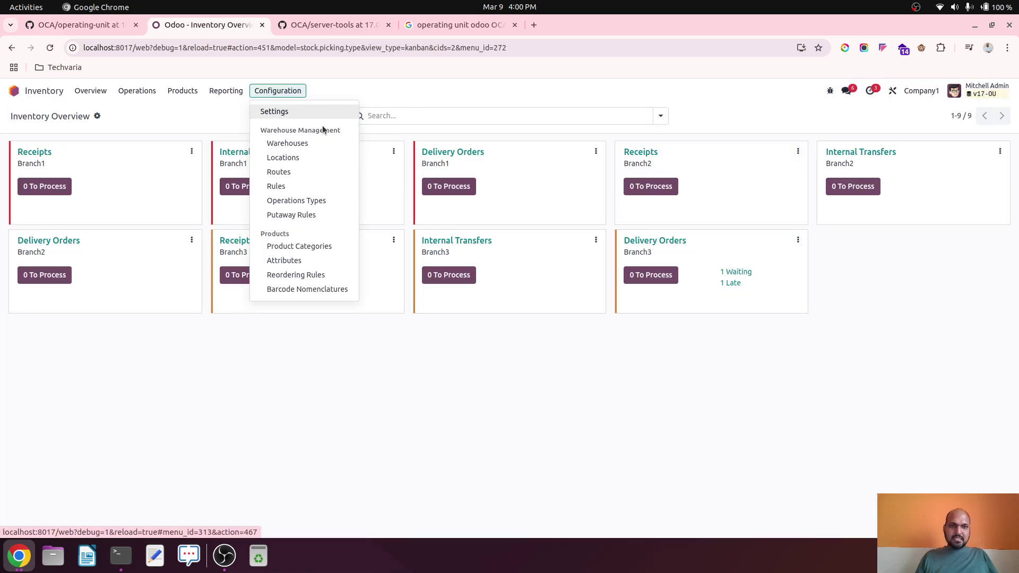
{"action": "left_click", "coordinate": [307, 142]}
{"action": "left_click", "coordinate": [162, 166]}
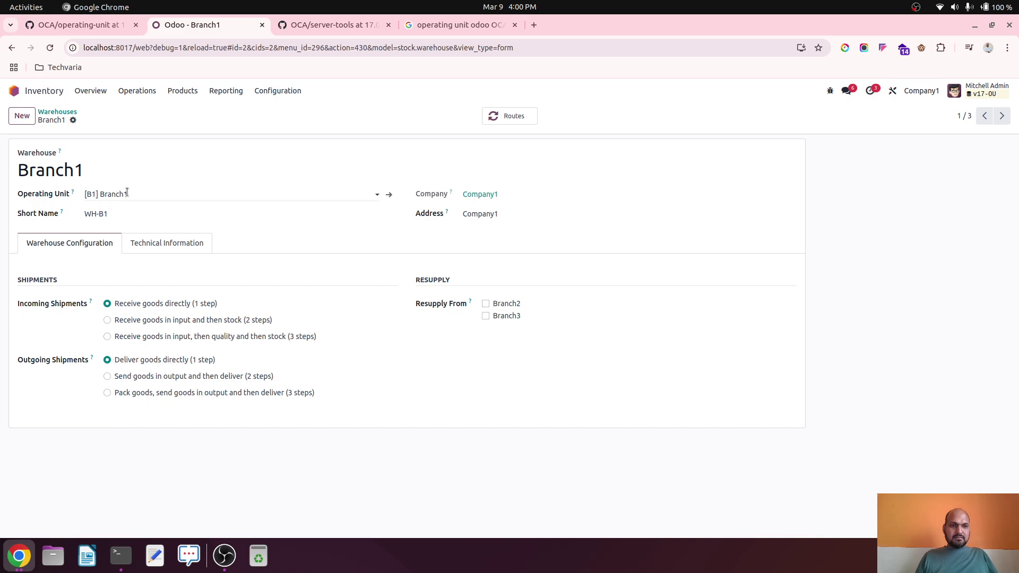
{"action": "left_click", "coordinate": [1003, 116]}
{"action": "left_click", "coordinate": [1003, 115]}
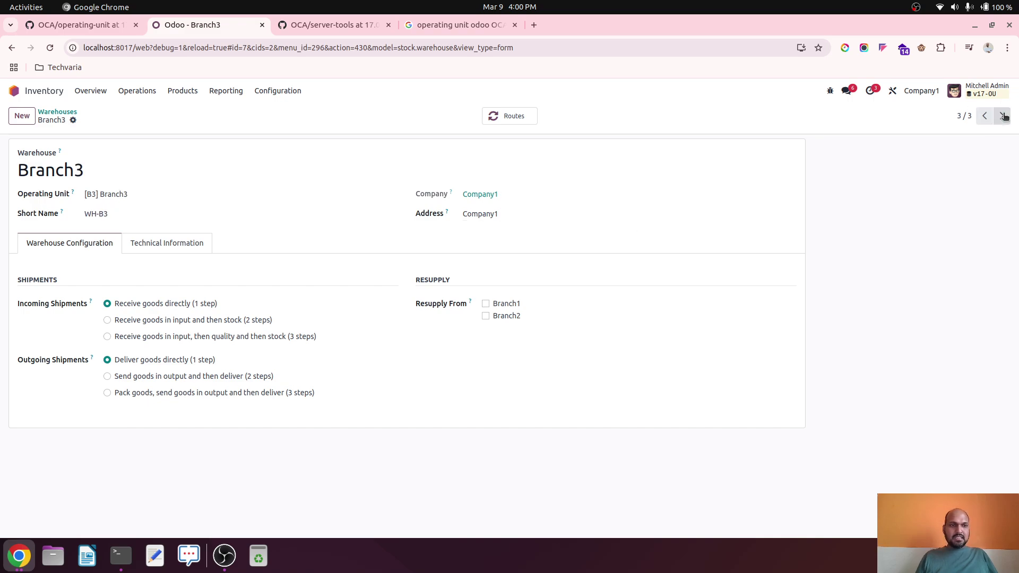
{"action": "left_click", "coordinate": [985, 115]}
{"action": "left_click", "coordinate": [984, 116]}
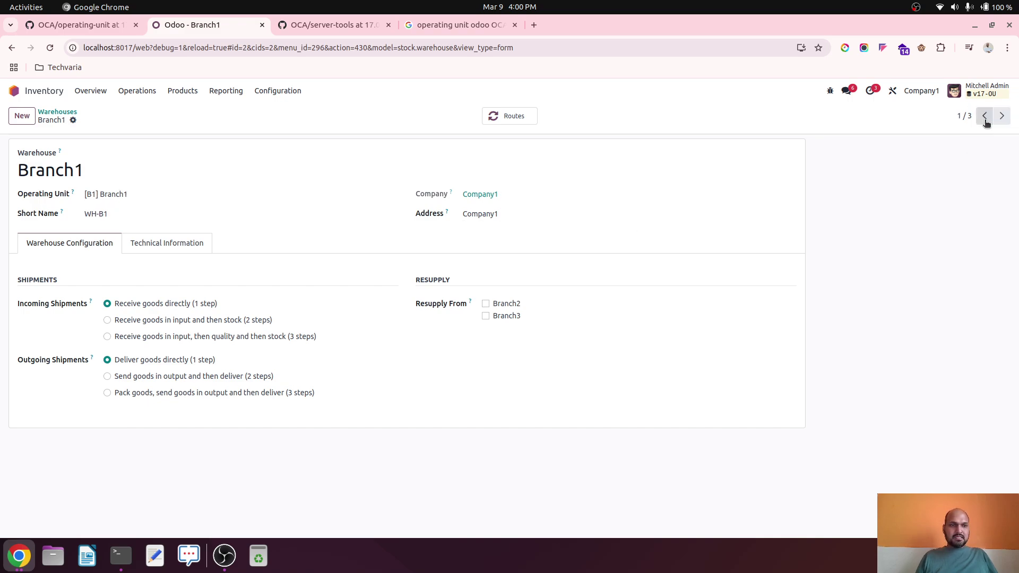
Set the Branch2 warehouse's short name to WH-B2, save the record and return to the warehouses list.
{"action": "left_click", "coordinate": [1001, 116]}
{"action": "left_click", "coordinate": [89, 215]}
{"action": "key", "text": "BackSpace"}
{"action": "type", "text": "W"}
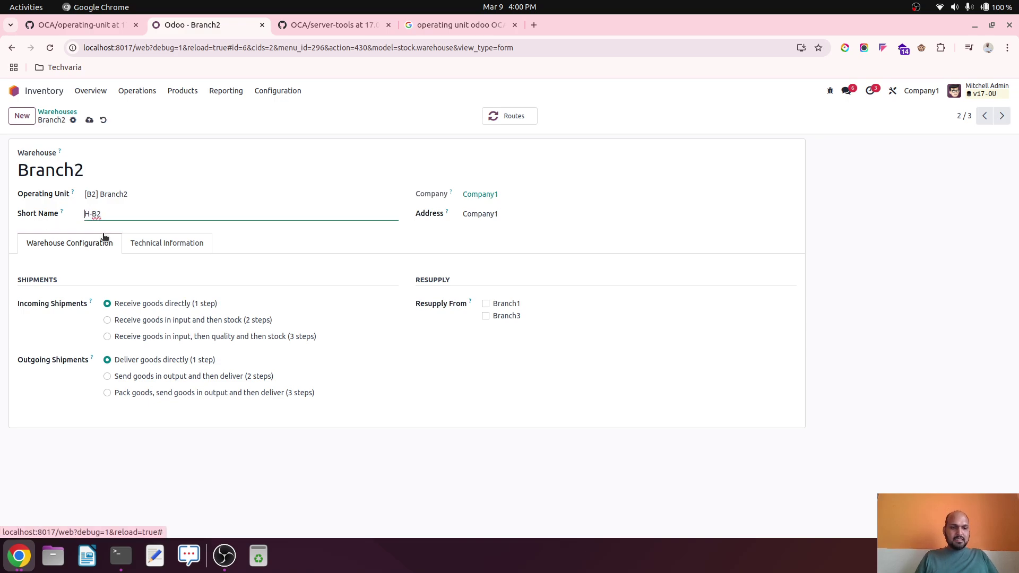
{"action": "left_click", "coordinate": [89, 119]}
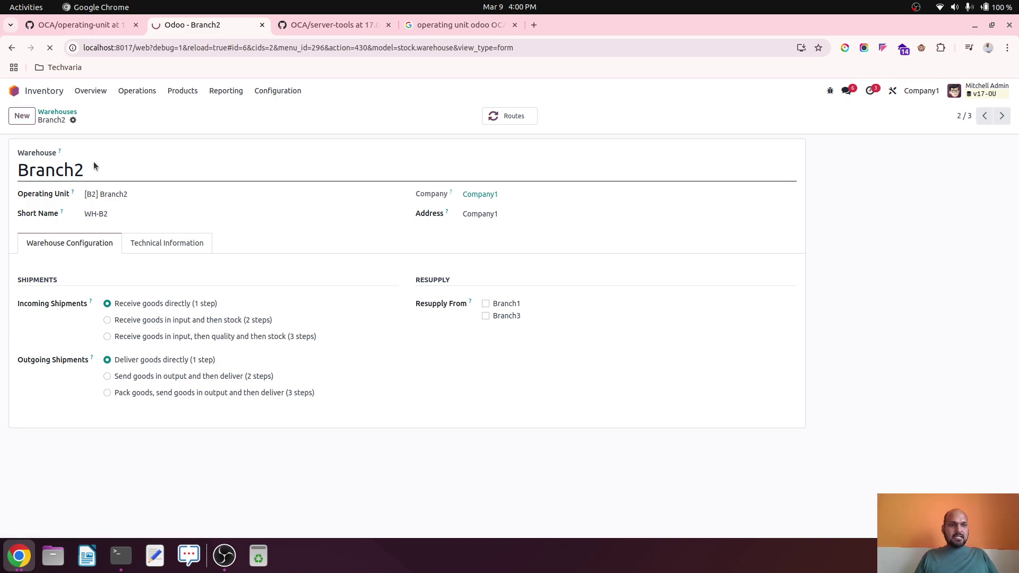
{"action": "left_click", "coordinate": [57, 112]}
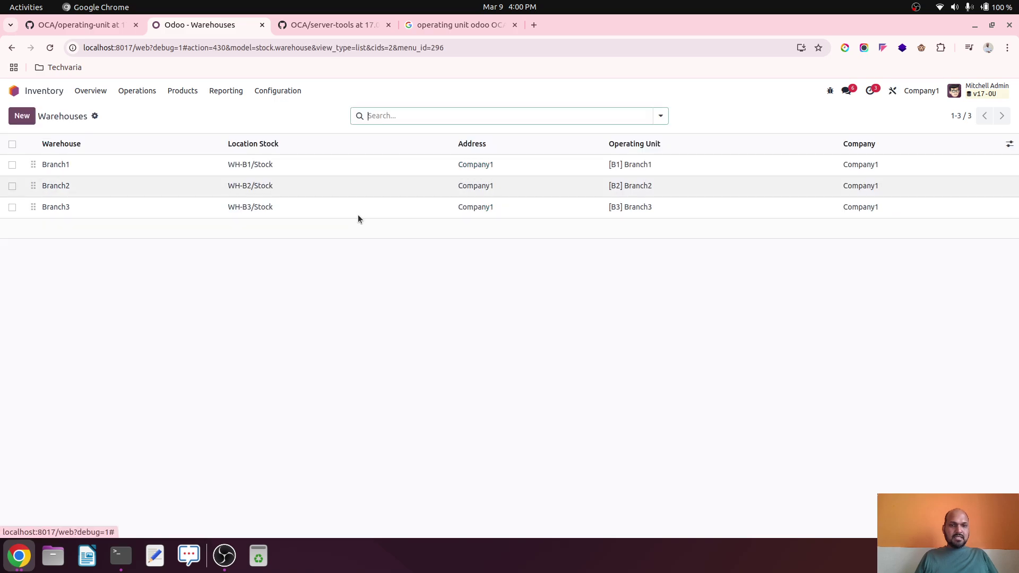
View the administrator's inventory overview, and switch to the Branch3 user's Chrome window to compare its operation types.
{"action": "left_click", "coordinate": [91, 92]}
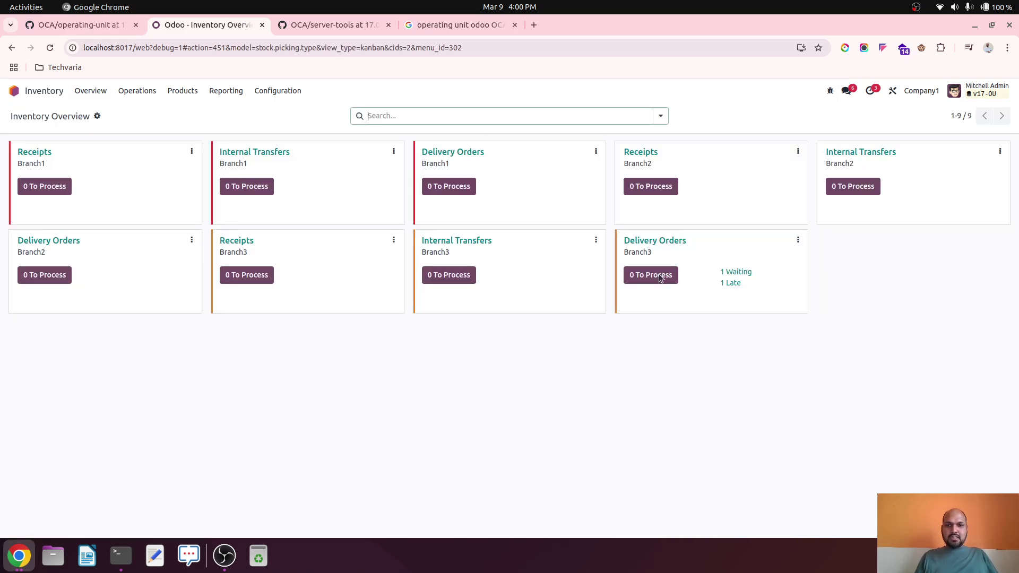
{"action": "left_click", "coordinate": [18, 556]}
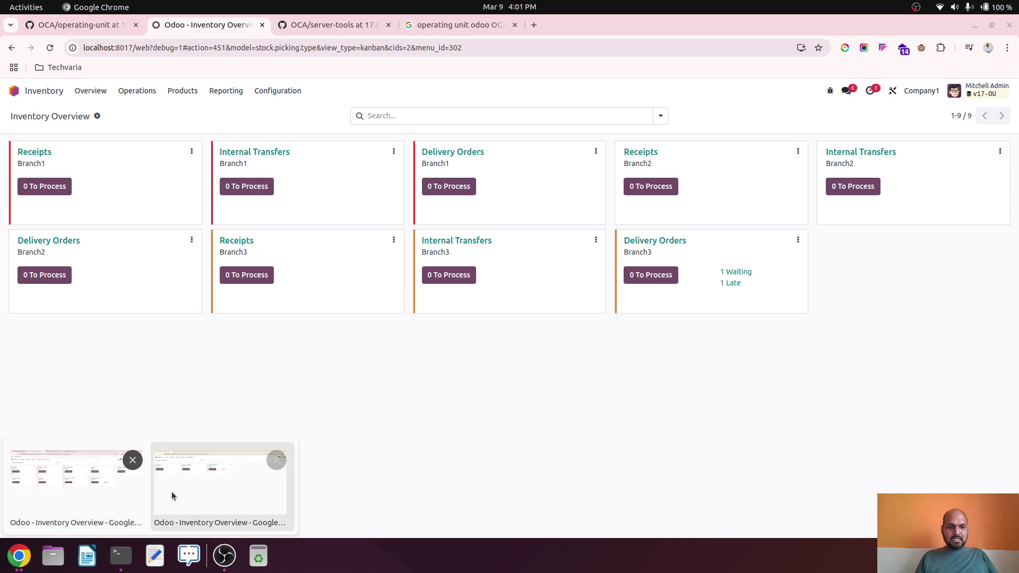
{"action": "left_click", "coordinate": [181, 493]}
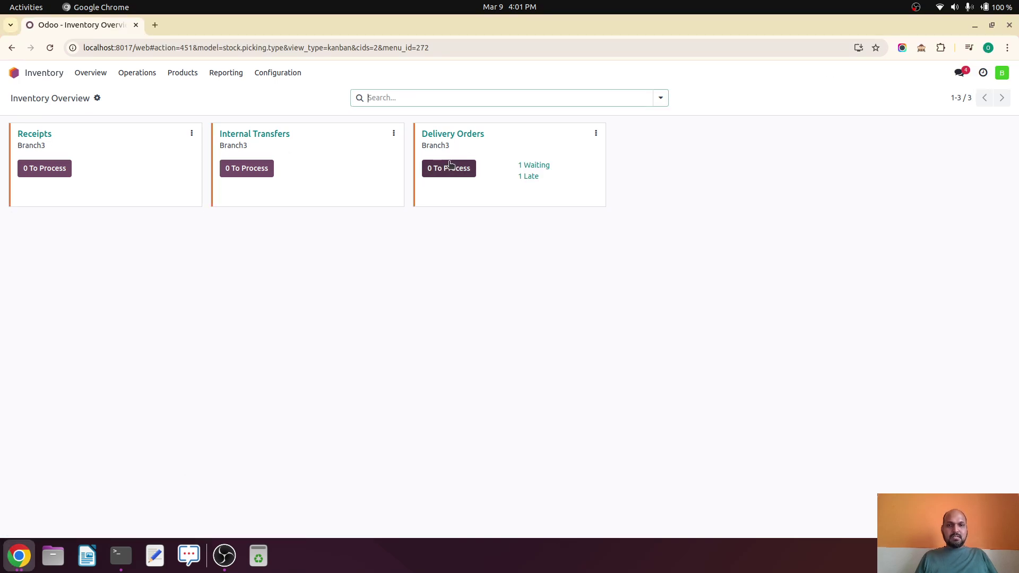
Open the confirmed Ready Mat sales order in the Branch3 user's Sales app.
{"action": "left_click", "coordinate": [31, 73]}
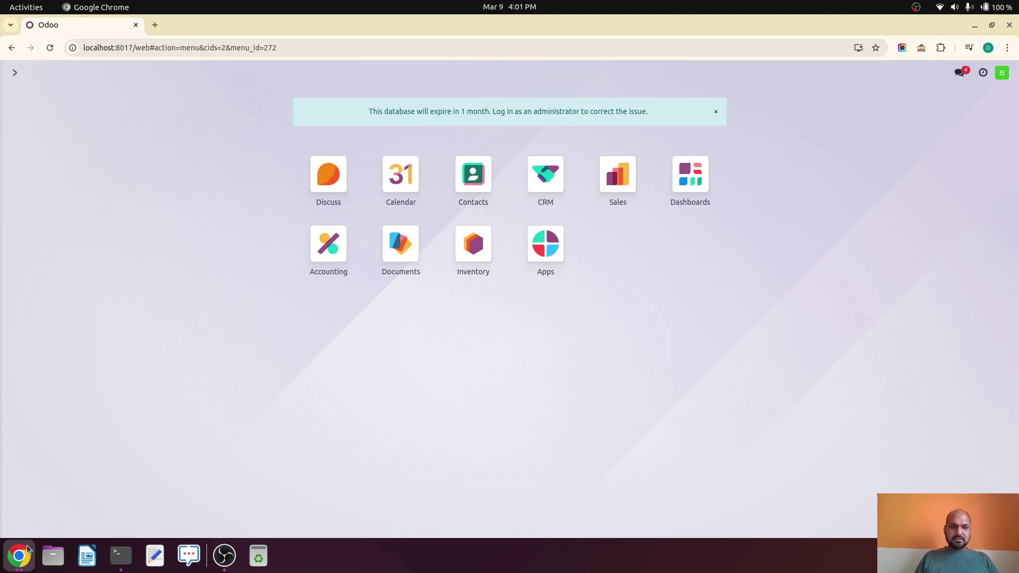
{"action": "left_click", "coordinate": [618, 175]}
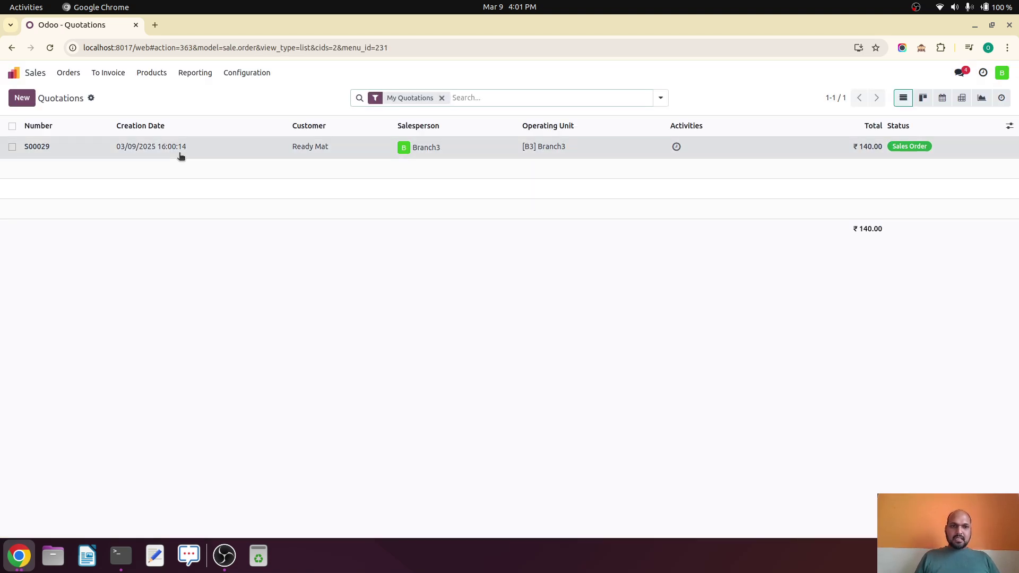
{"action": "left_click", "coordinate": [180, 148]}
{"action": "left_click", "coordinate": [104, 330]}
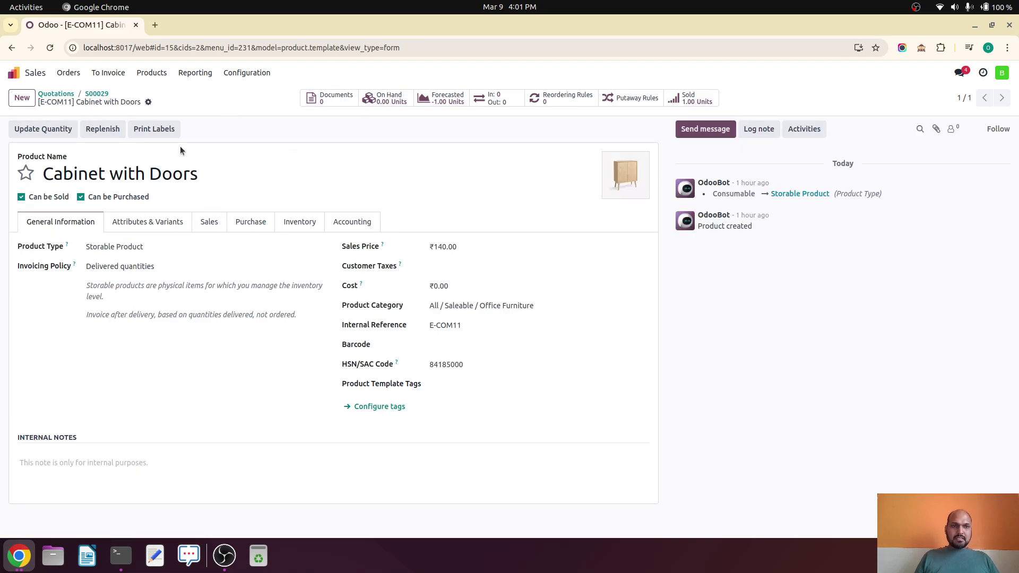
{"action": "left_click", "coordinate": [96, 94]}
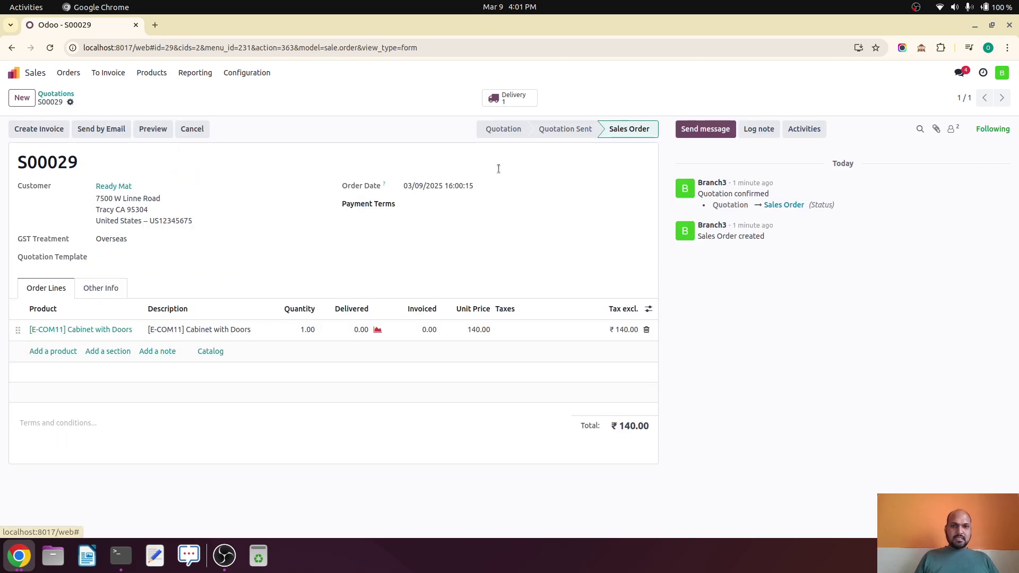
Open the sales order's delivery, set the Cabinet with Doors quantity to 1 and validate the transfer.
{"action": "left_click", "coordinate": [511, 96]}
{"action": "left_click", "coordinate": [578, 312]}
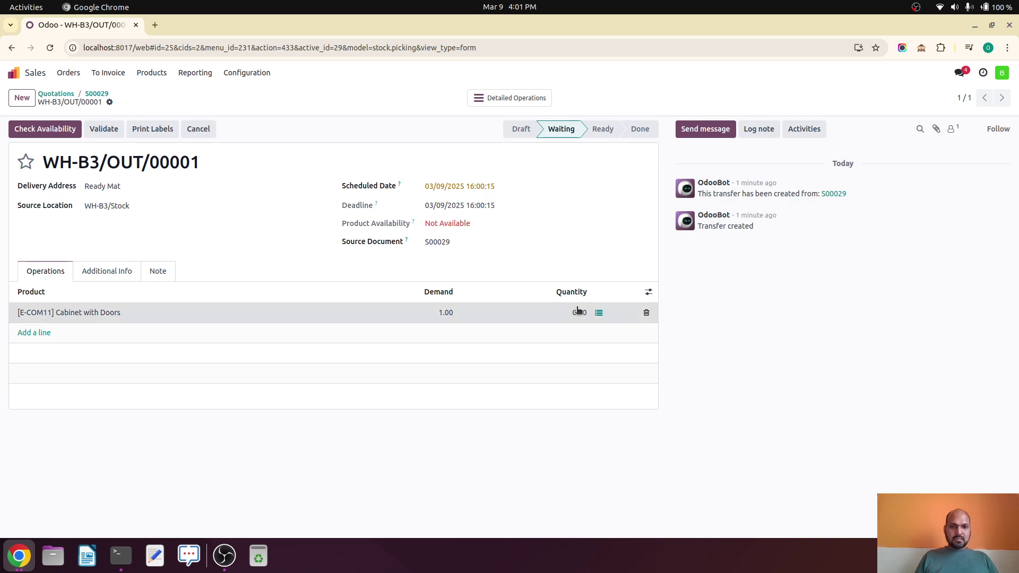
{"action": "type", "text": "1"}
{"action": "left_click", "coordinate": [106, 129]}
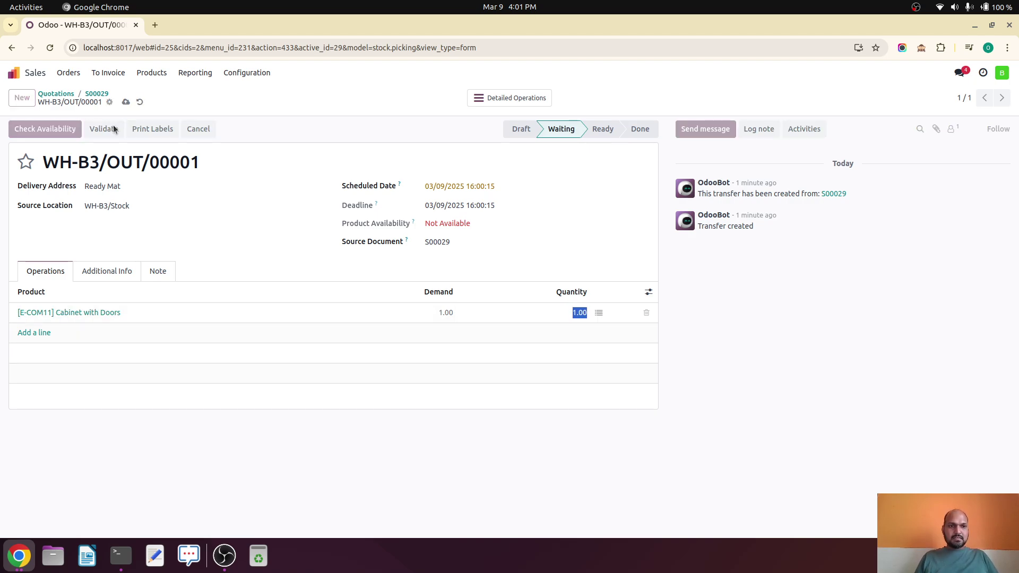
{"action": "left_click", "coordinate": [327, 338]}
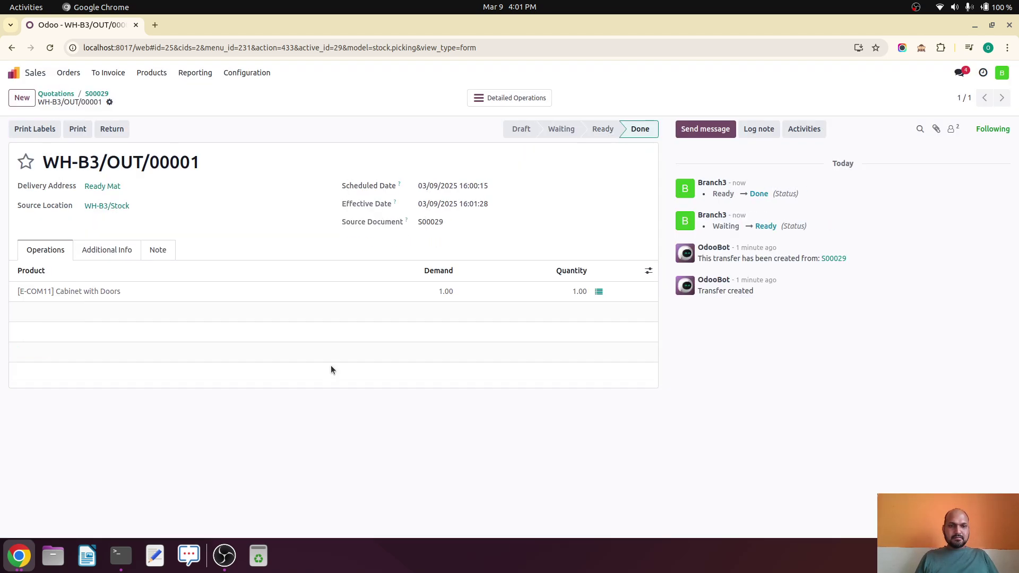
Return to the Ready Mat sales order and create a draft customer invoice from it.
{"action": "left_click", "coordinate": [102, 94]}
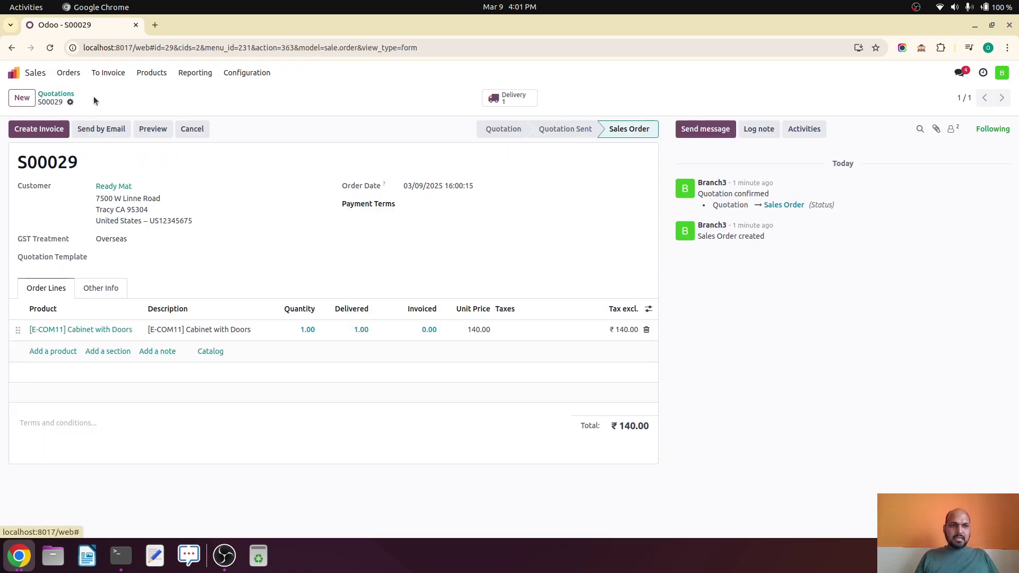
{"action": "left_click", "coordinate": [39, 129]}
{"action": "left_click", "coordinate": [299, 351]}
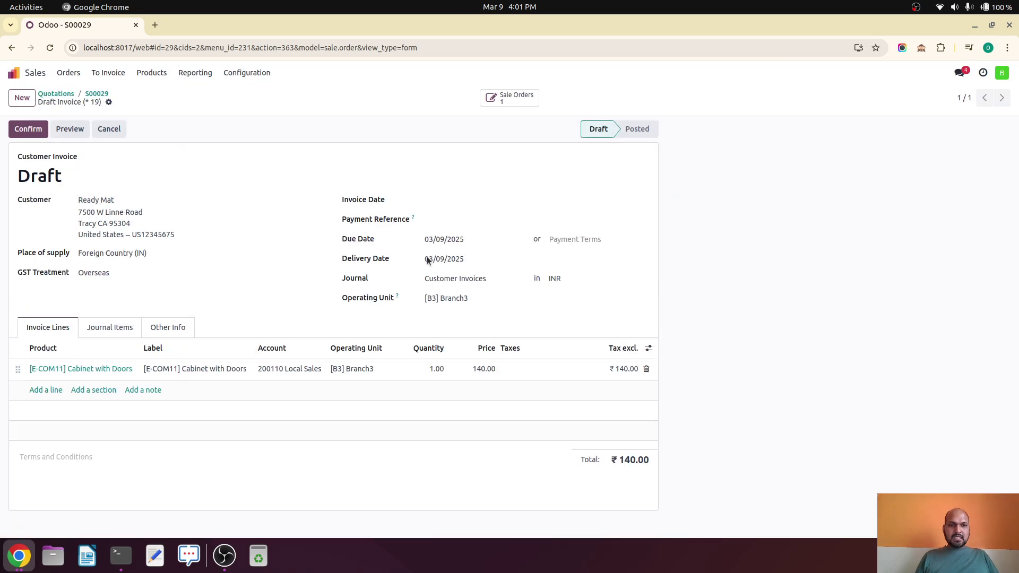
Check the draft invoice's operating unit choices, journal items and other information.
{"action": "left_click", "coordinate": [391, 298]}
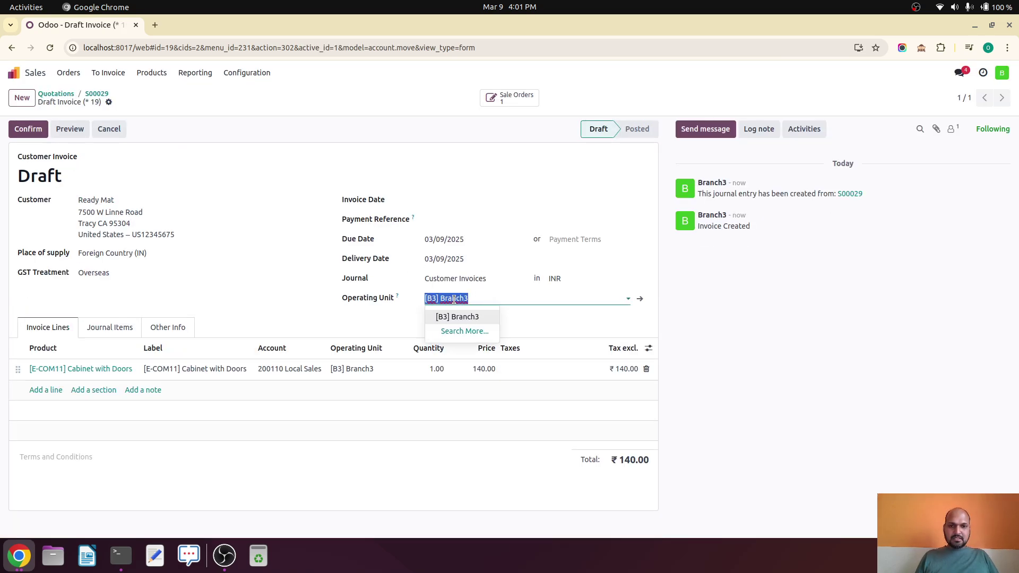
{"action": "left_click", "coordinate": [108, 329]}
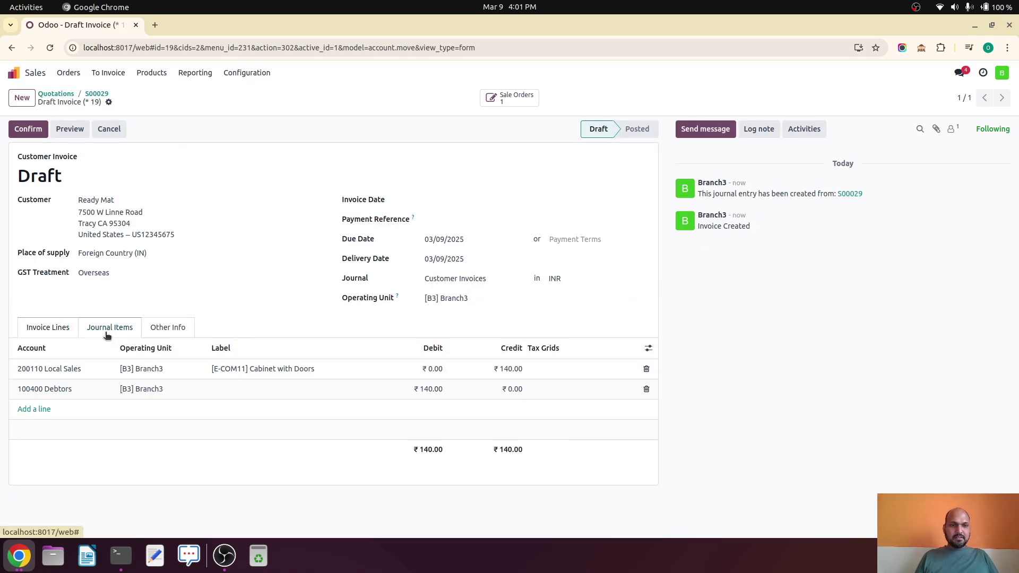
{"action": "left_click", "coordinate": [179, 330]}
{"action": "left_click", "coordinate": [56, 325]}
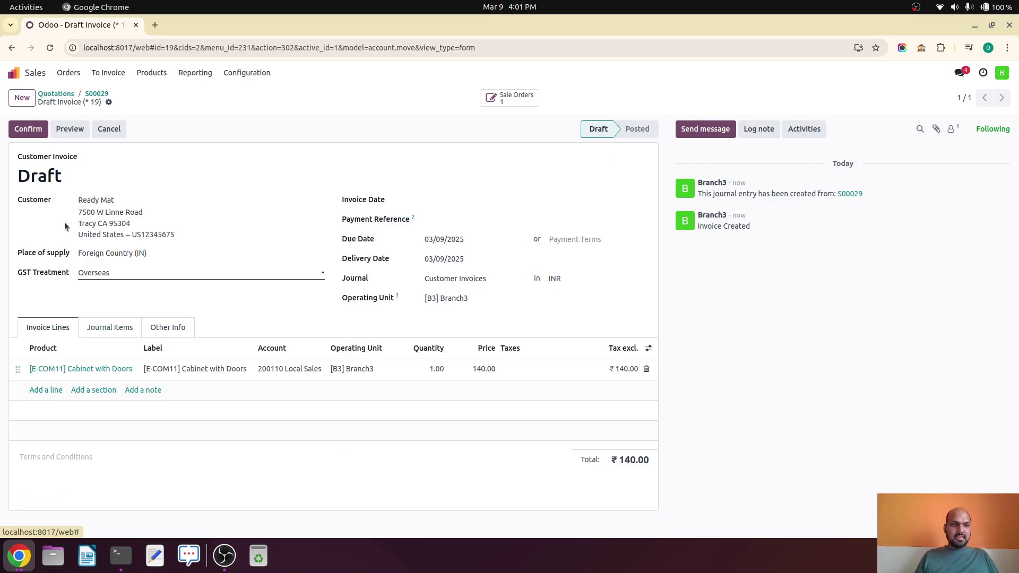
Confirm the customer invoice and check the operating unit on its journal items and invoice lines.
{"action": "left_click", "coordinate": [33, 129]}
{"action": "left_click", "coordinate": [112, 327]}
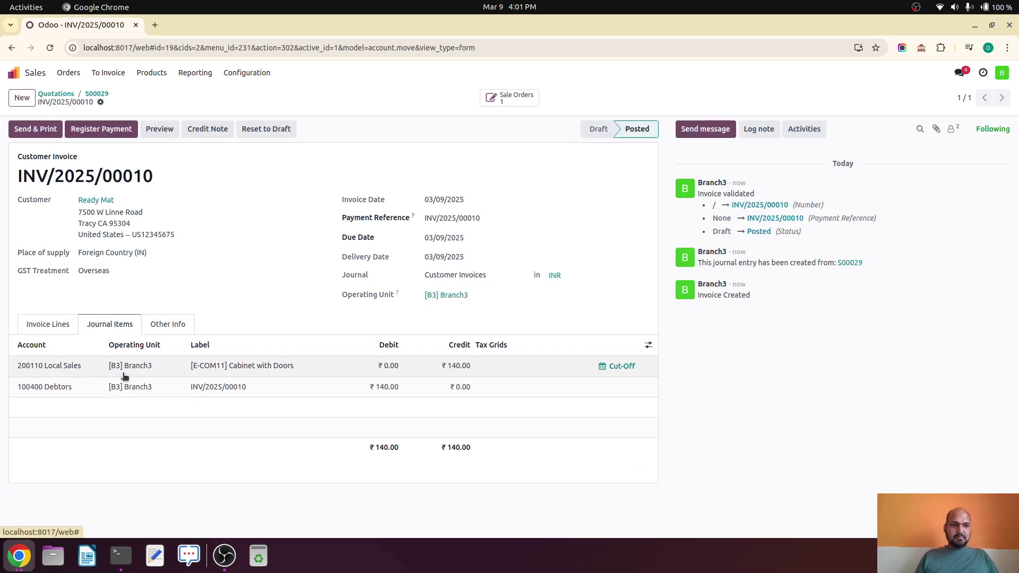
{"action": "left_click", "coordinate": [59, 324]}
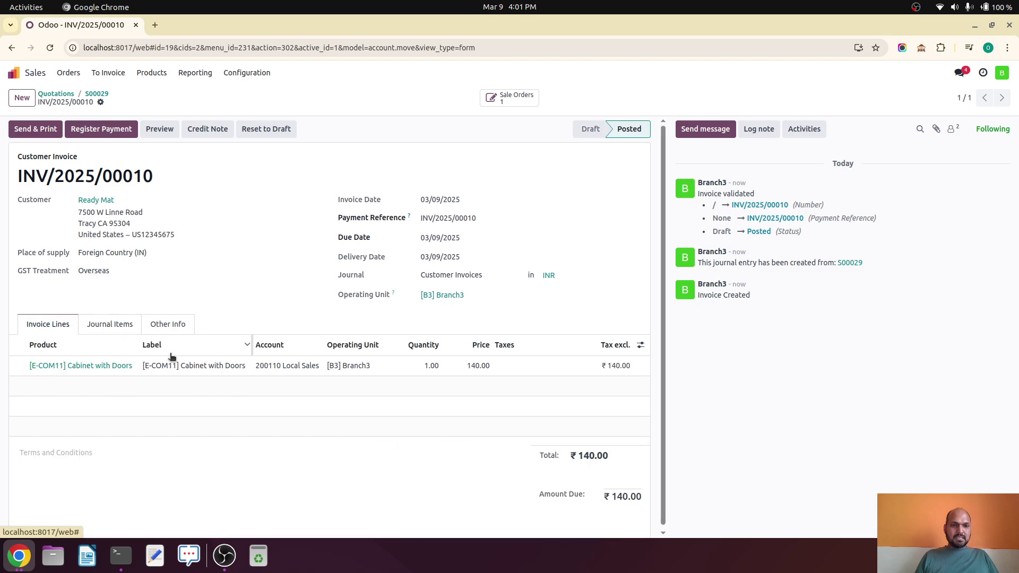
Open the Profit and Loss report in the Branch3 user's Accounting app and examine the operating income.
{"action": "left_click", "coordinate": [40, 75]}
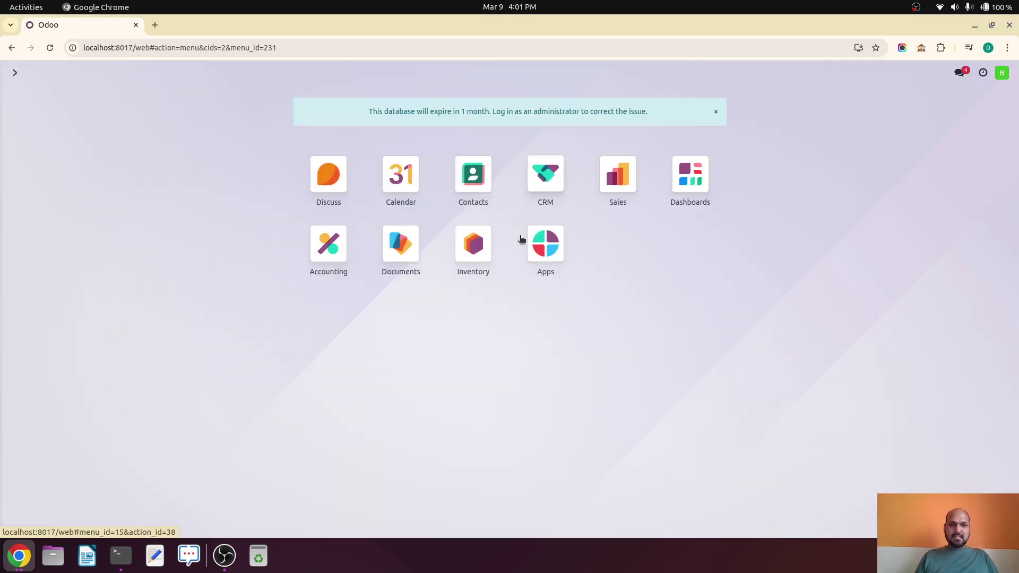
{"action": "left_click", "coordinate": [334, 249]}
{"action": "left_click", "coordinate": [287, 73]}
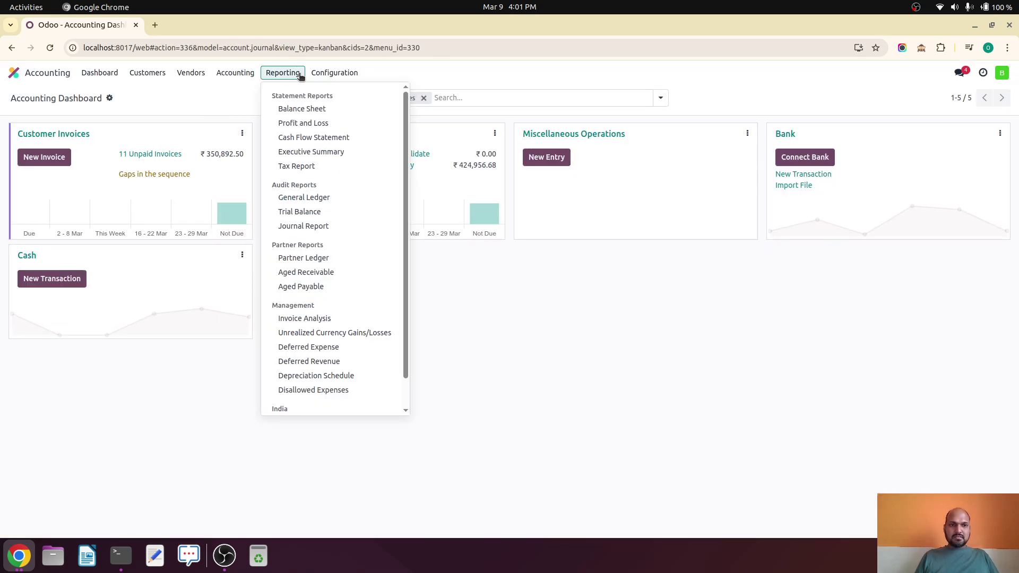
{"action": "left_click", "coordinate": [309, 128]}
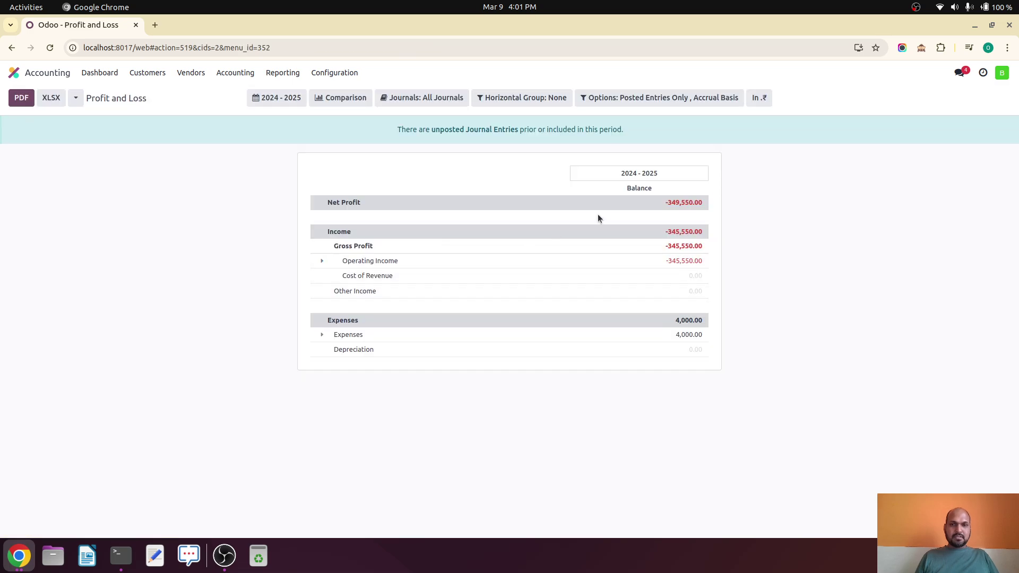
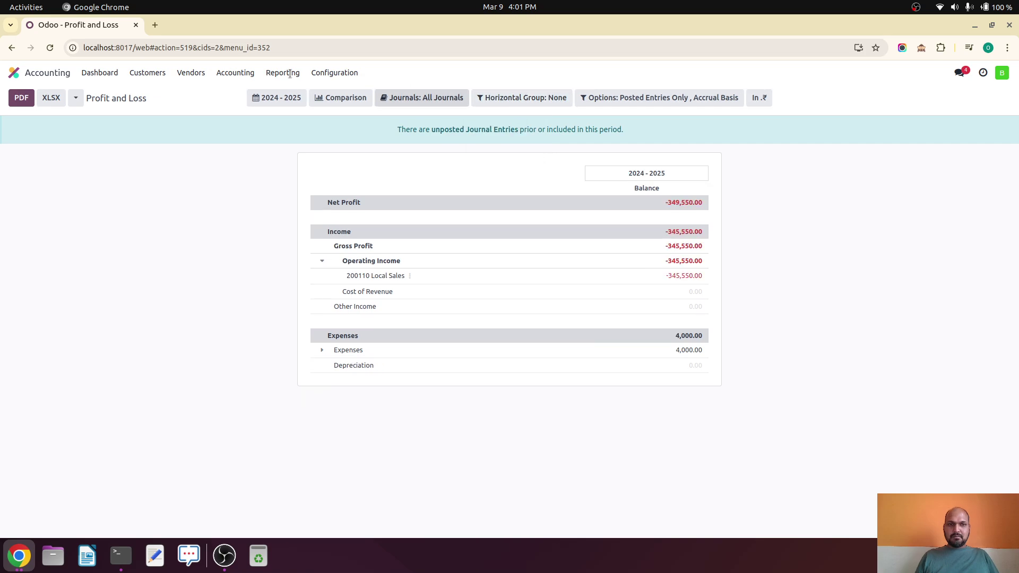
{"action": "left_click", "coordinate": [283, 73]}
{"action": "mouse_move", "coordinate": [235, 73]}
{"action": "left_click", "coordinate": [109, 264]}
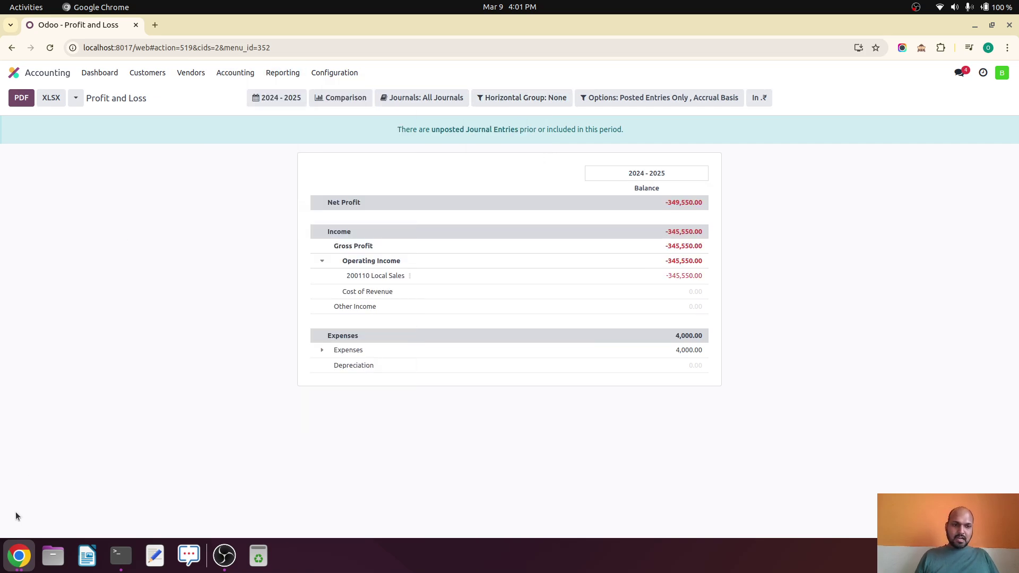
Switch to the administrator's Chrome window and view the customer invoices of all operating units in Accounting.
{"action": "left_click", "coordinate": [19, 556]}
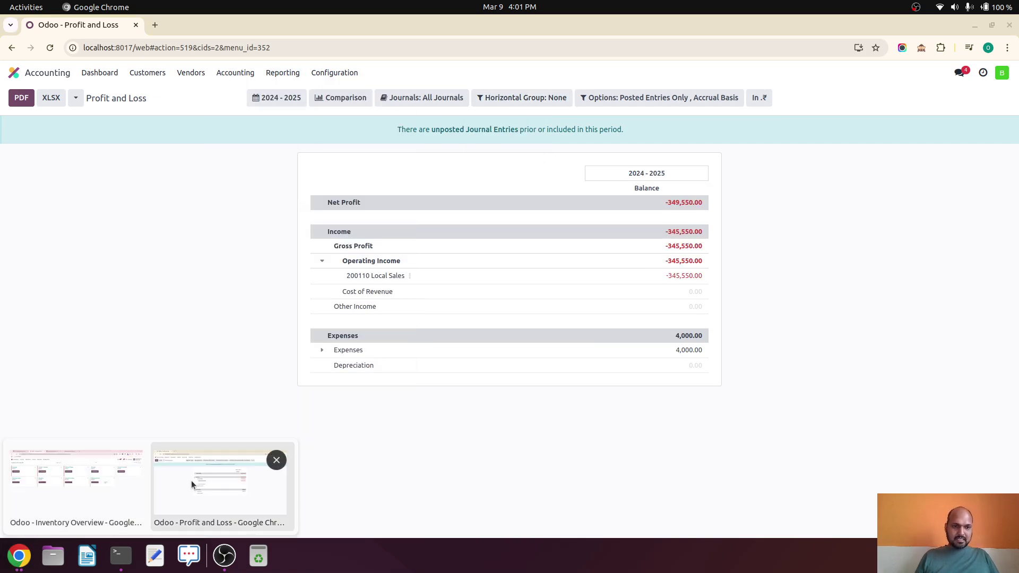
{"action": "left_click", "coordinate": [87, 483]}
{"action": "left_click", "coordinate": [51, 94]}
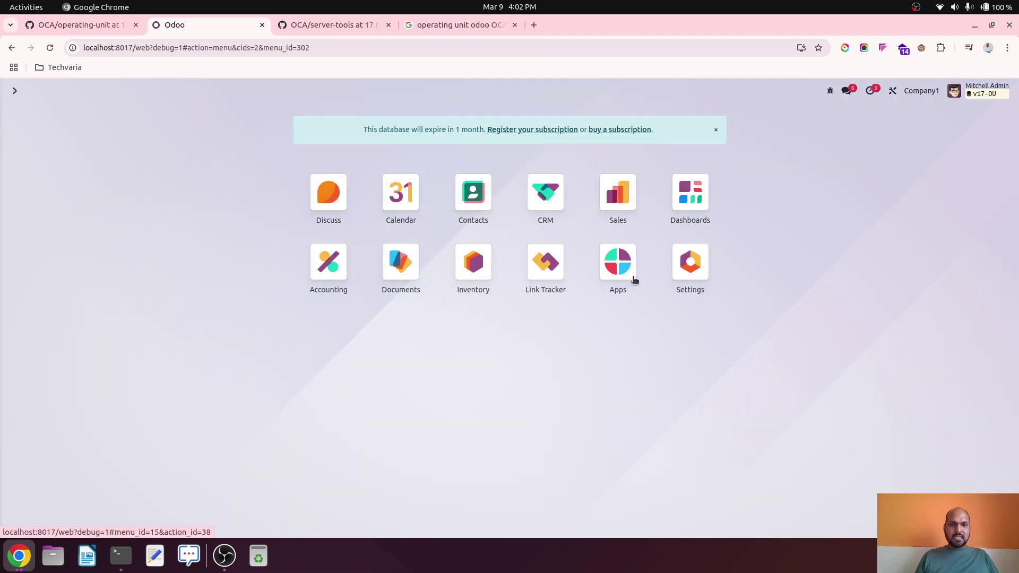
{"action": "left_click", "coordinate": [322, 263]}
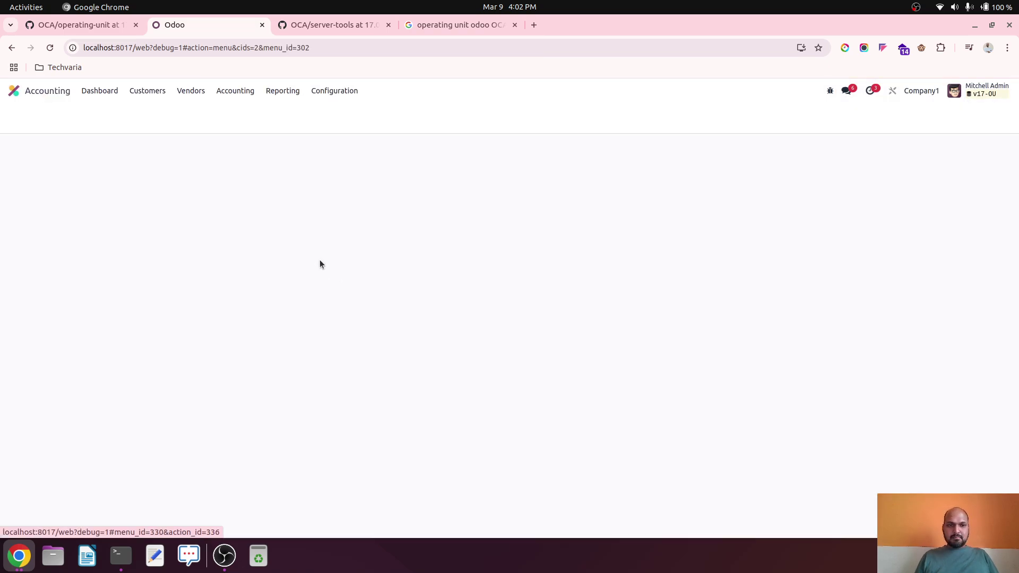
{"action": "left_click", "coordinate": [159, 97]}
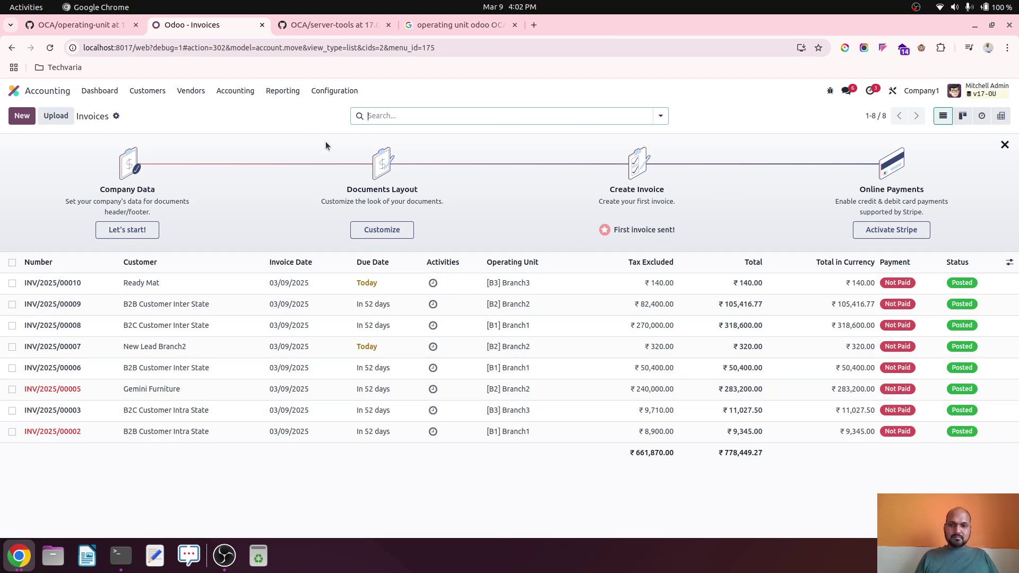
Examine the Operating Unit horizontal group's reports and domain rule in the accounting configuration, and return to the Horizontal Groups list.
{"action": "left_click", "coordinate": [340, 93]}
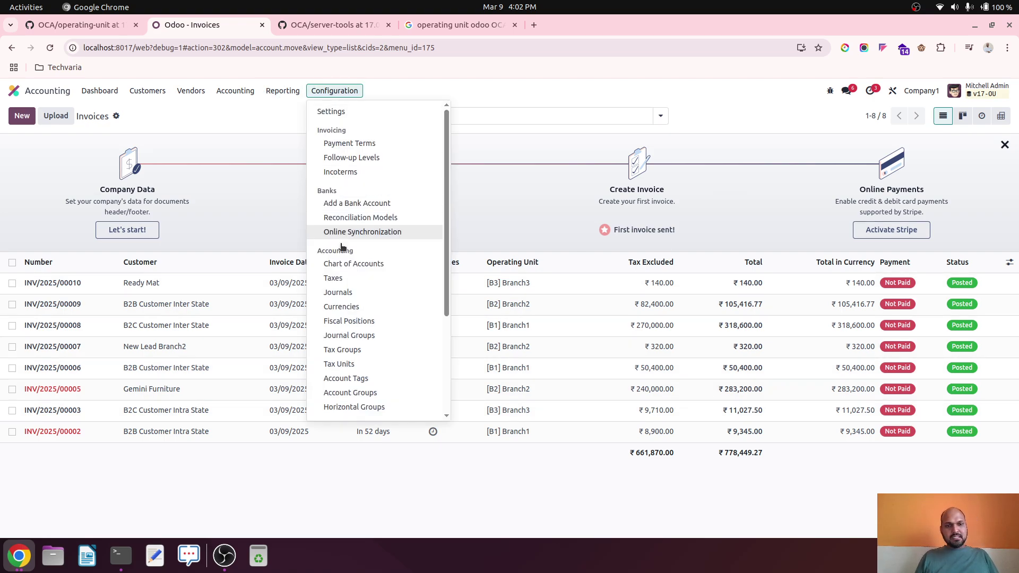
{"action": "scroll", "coordinate": [341, 234], "scroll_direction": "down", "scroll_amount": 3}
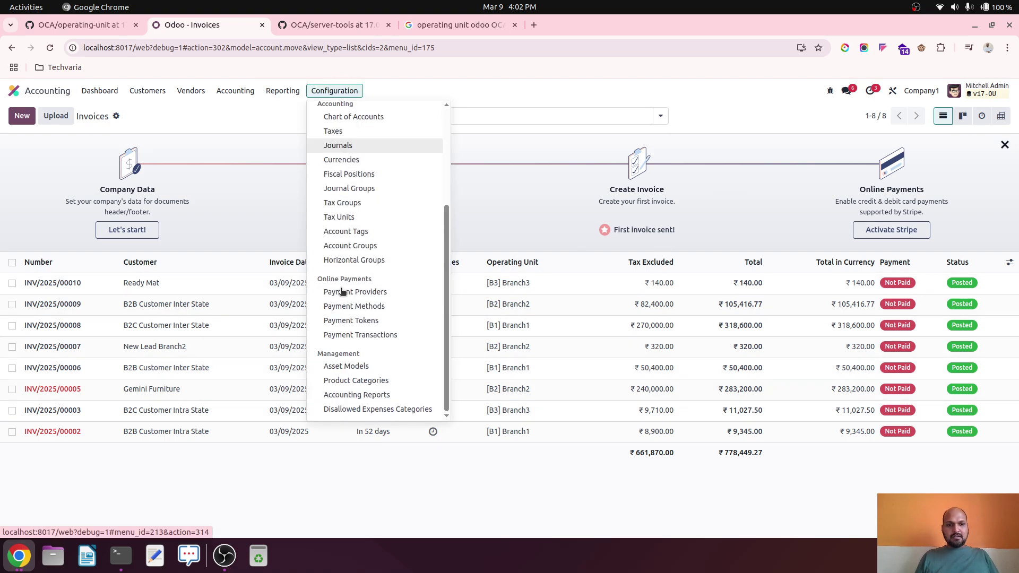
{"action": "left_click", "coordinate": [387, 259]}
{"action": "left_click", "coordinate": [241, 164]}
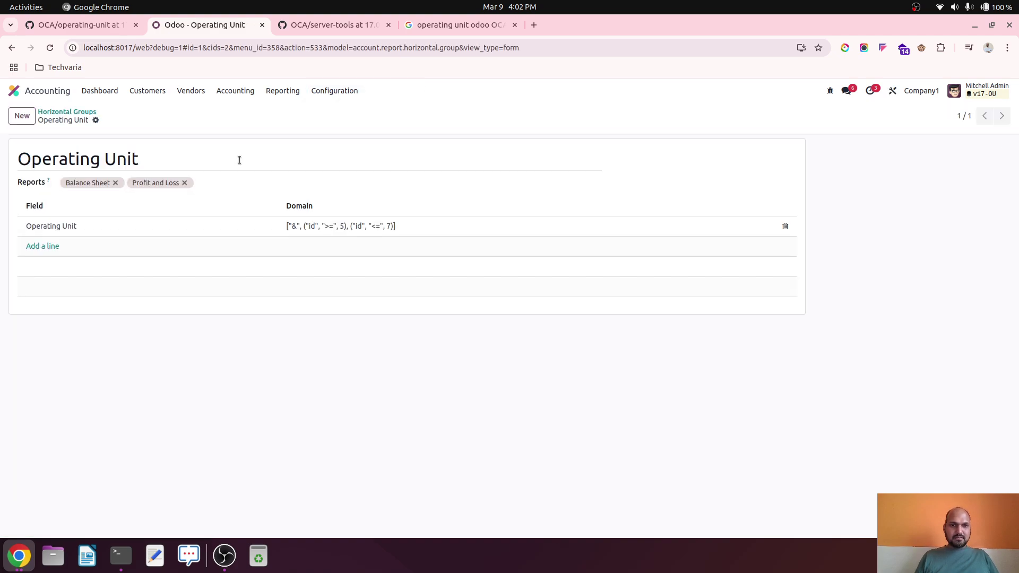
{"action": "left_click", "coordinate": [205, 226]}
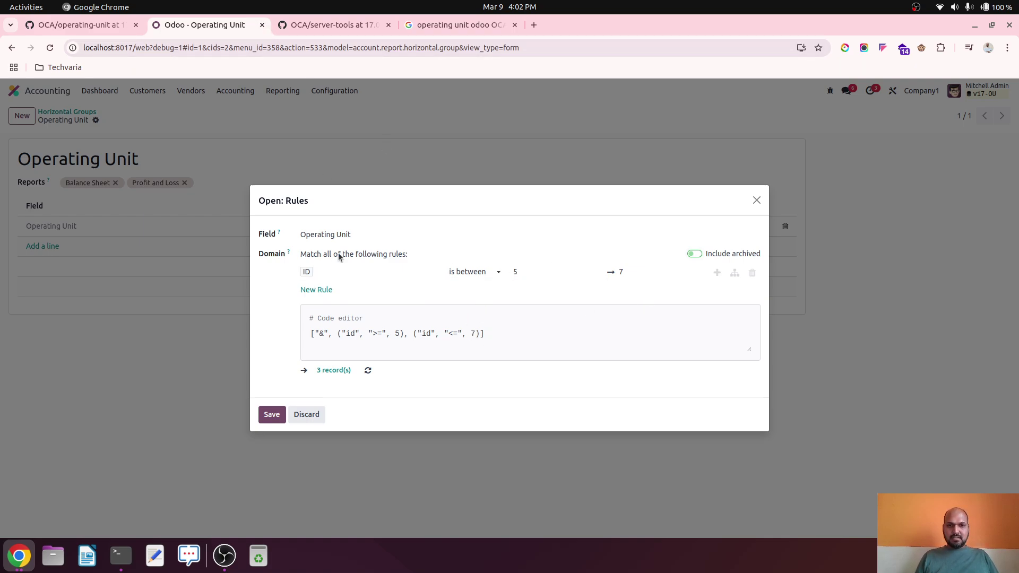
{"action": "left_click", "coordinate": [311, 416]}
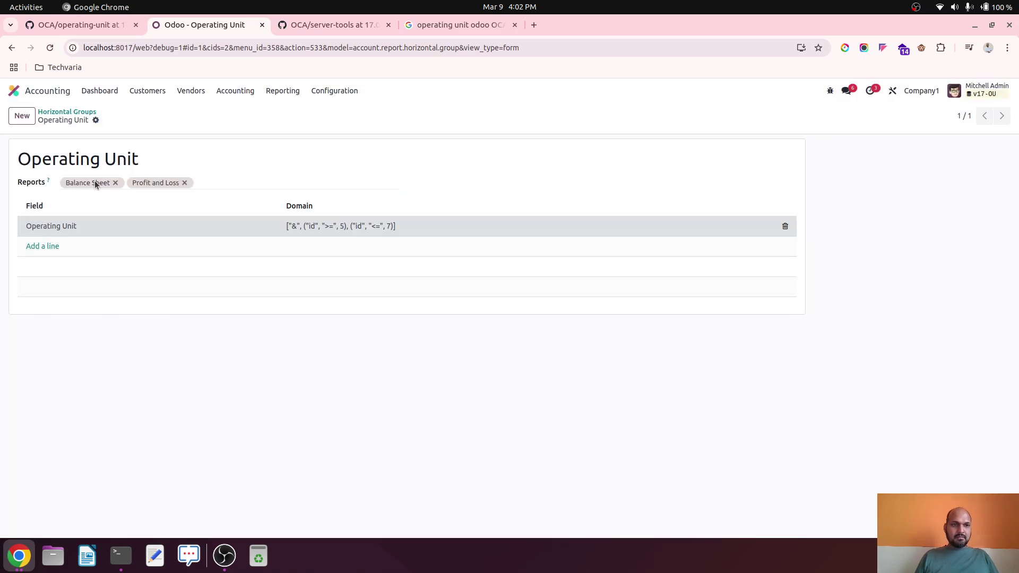
{"action": "left_click", "coordinate": [90, 112]}
Open the administrator's Profit and Loss report grouped by operating unit, and set its horizontal group to None.
{"action": "left_click", "coordinate": [284, 91]}
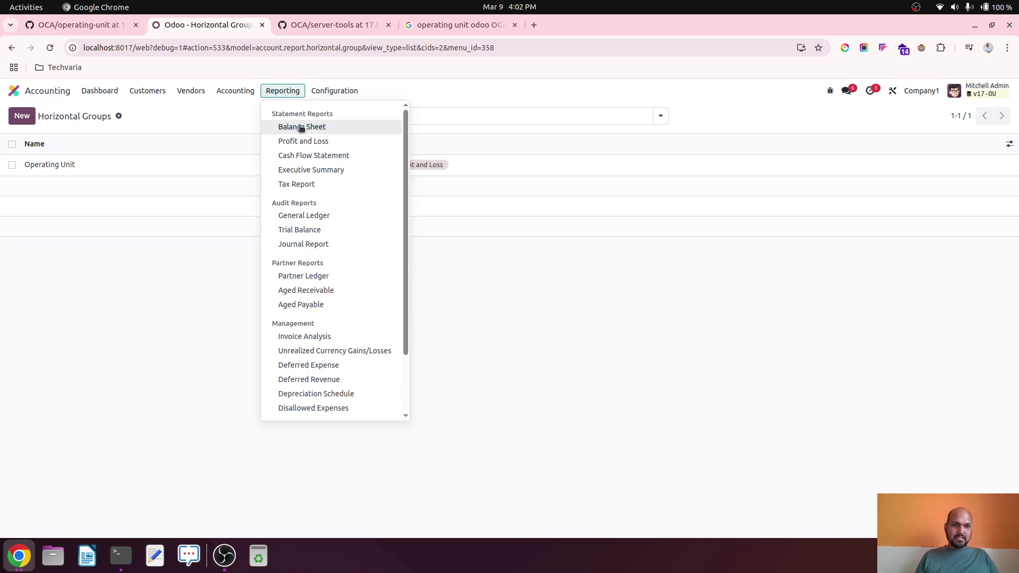
{"action": "left_click", "coordinate": [303, 141]}
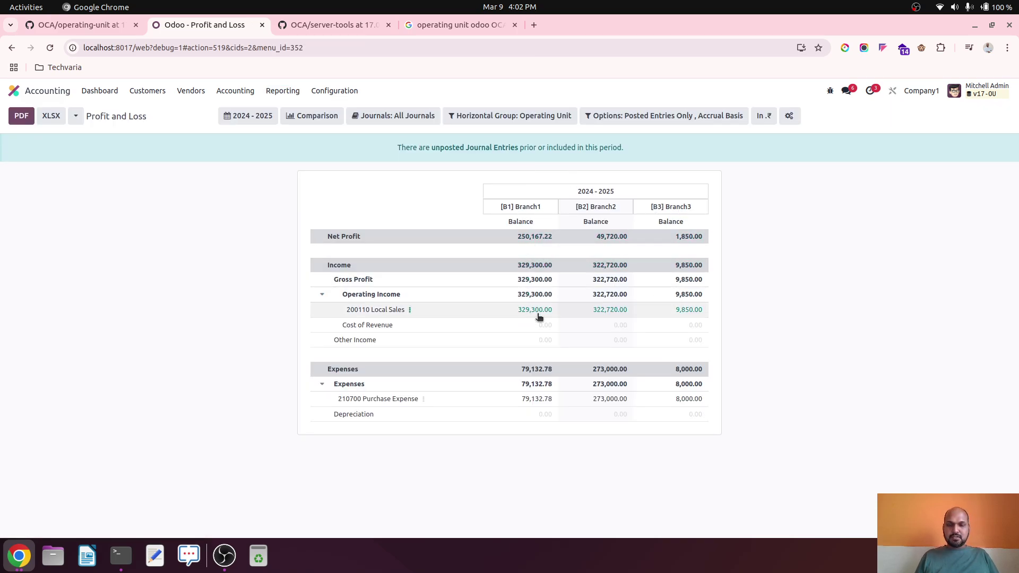
{"action": "left_click", "coordinate": [483, 118]}
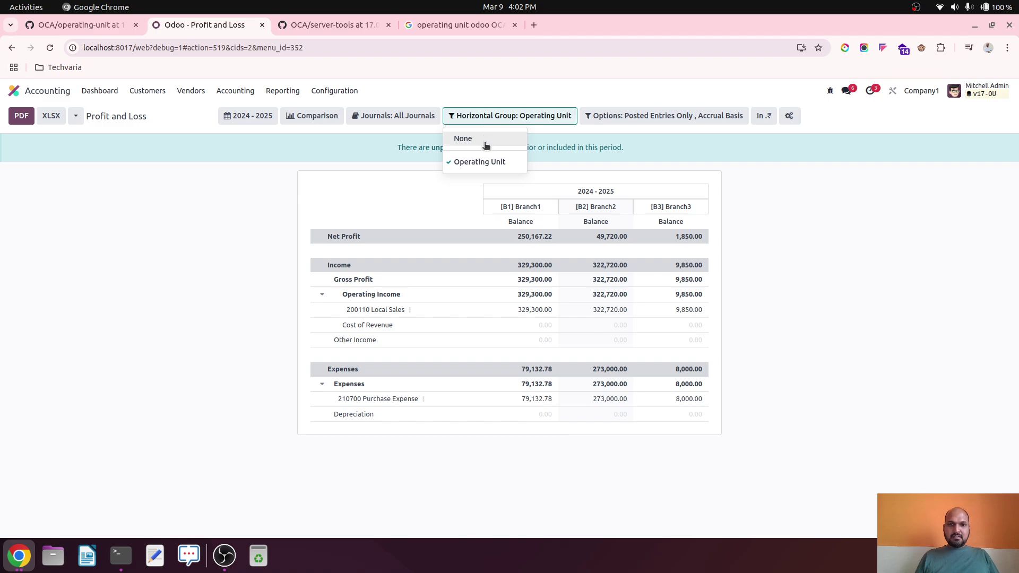
{"action": "left_click", "coordinate": [484, 140]}
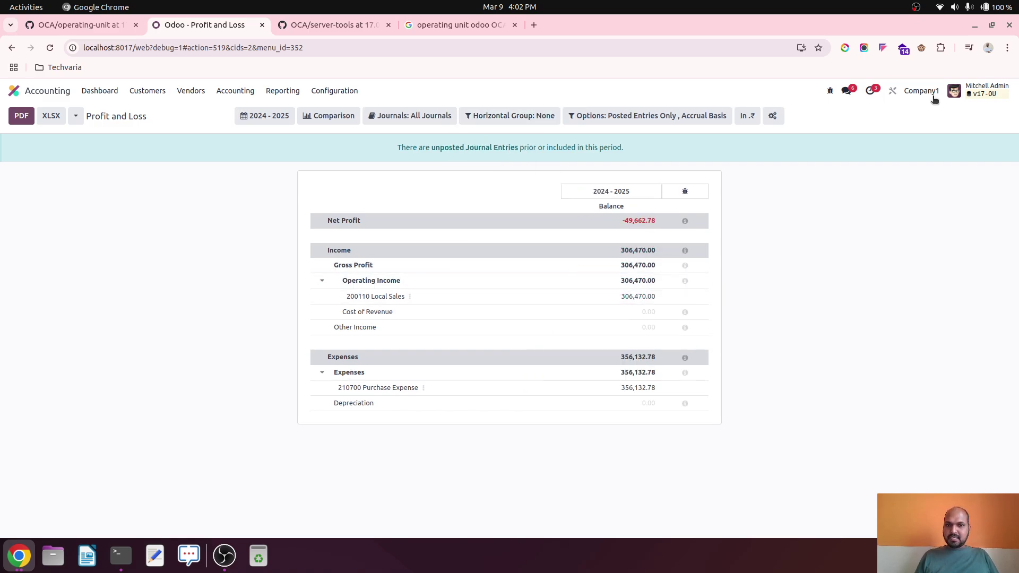
Group the Profit and Loss report by Operating Unit, and inspect the journal items behind Branch3's operating income before returning to the report.
{"action": "left_click", "coordinate": [538, 117]}
{"action": "left_click", "coordinate": [512, 163]}
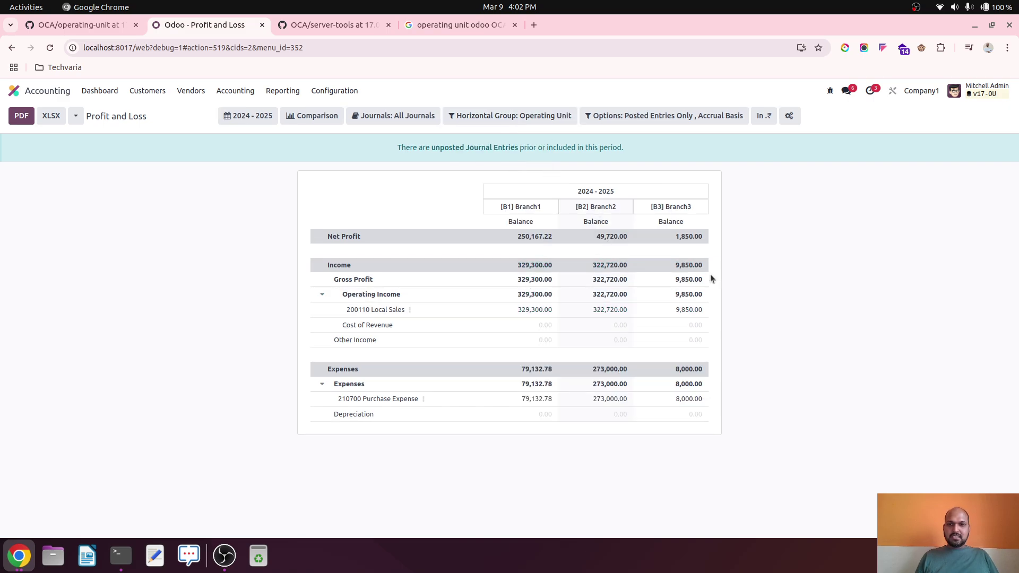
{"action": "left_click", "coordinate": [693, 298]}
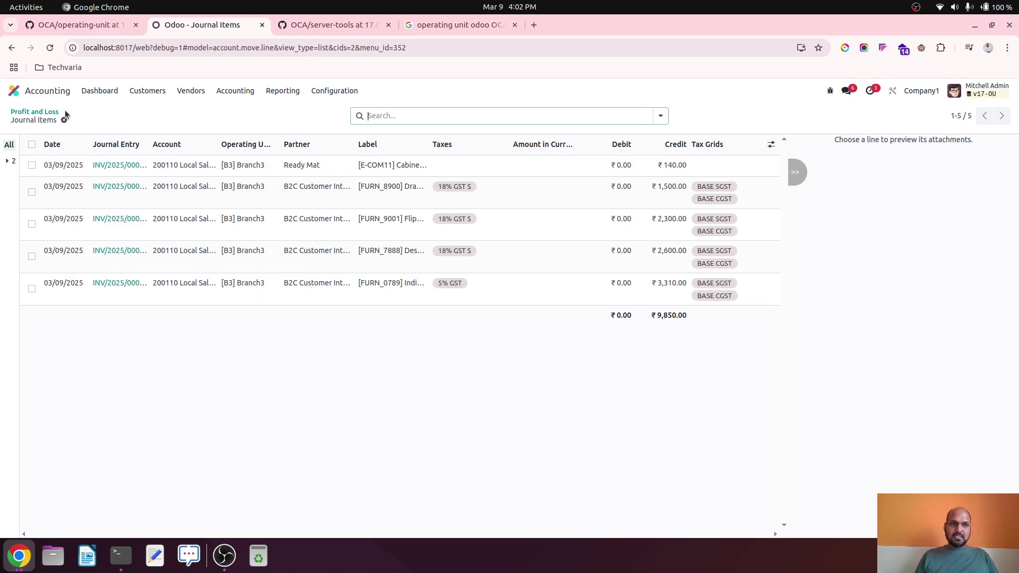
{"action": "left_click", "coordinate": [49, 112]}
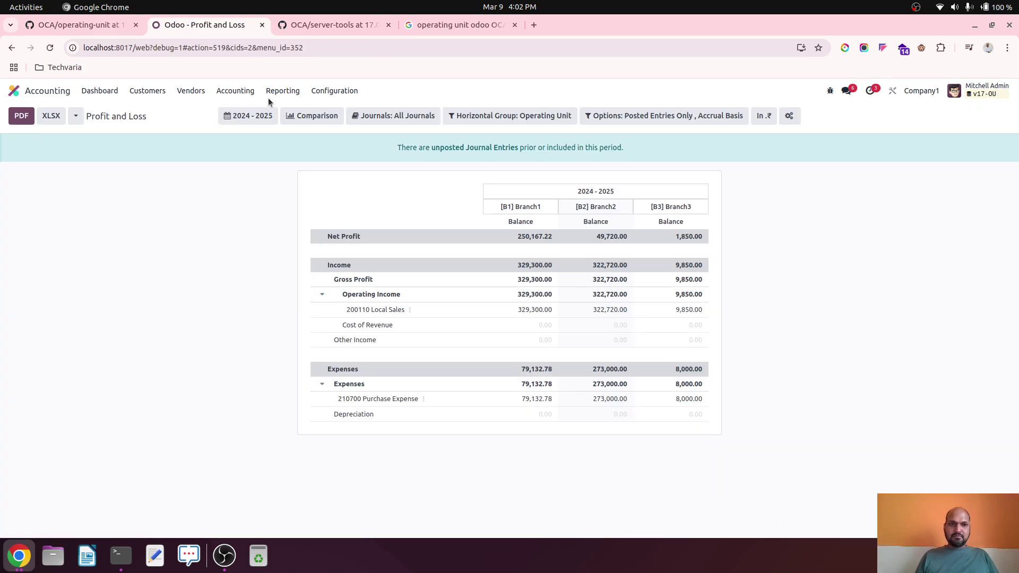
Open the Balance Sheet and examine the branch balances under the Operating Unit horizontal group, ending at the apps overview.
{"action": "left_click", "coordinate": [287, 96]}
{"action": "left_click", "coordinate": [311, 128]}
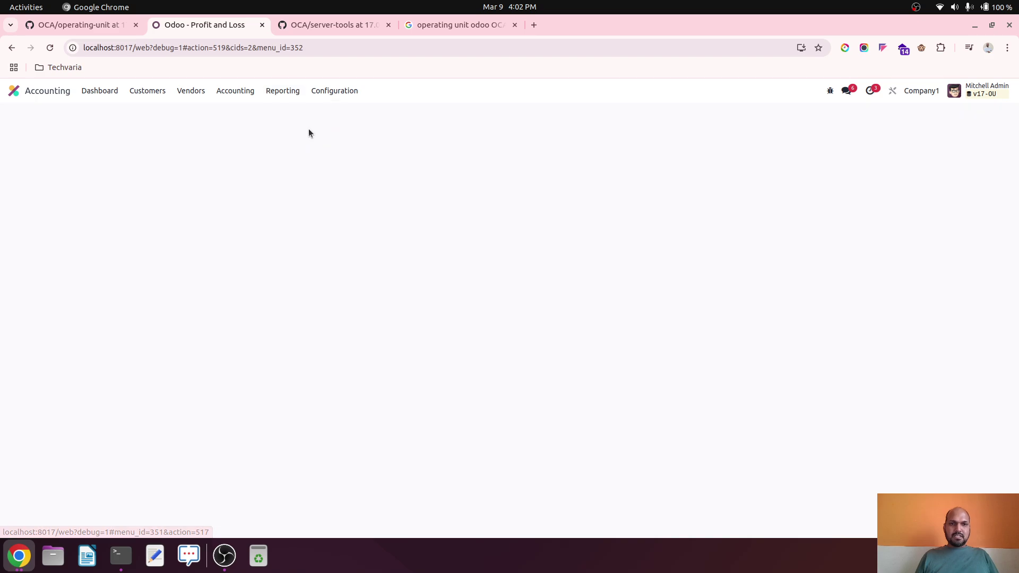
{"action": "left_click", "coordinate": [505, 117]}
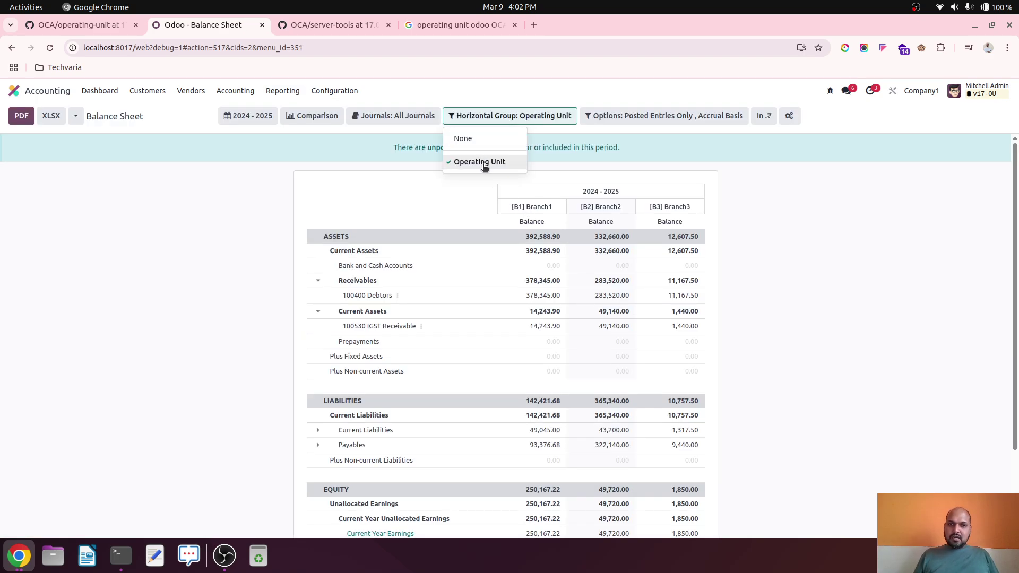
{"action": "left_click", "coordinate": [802, 223]}
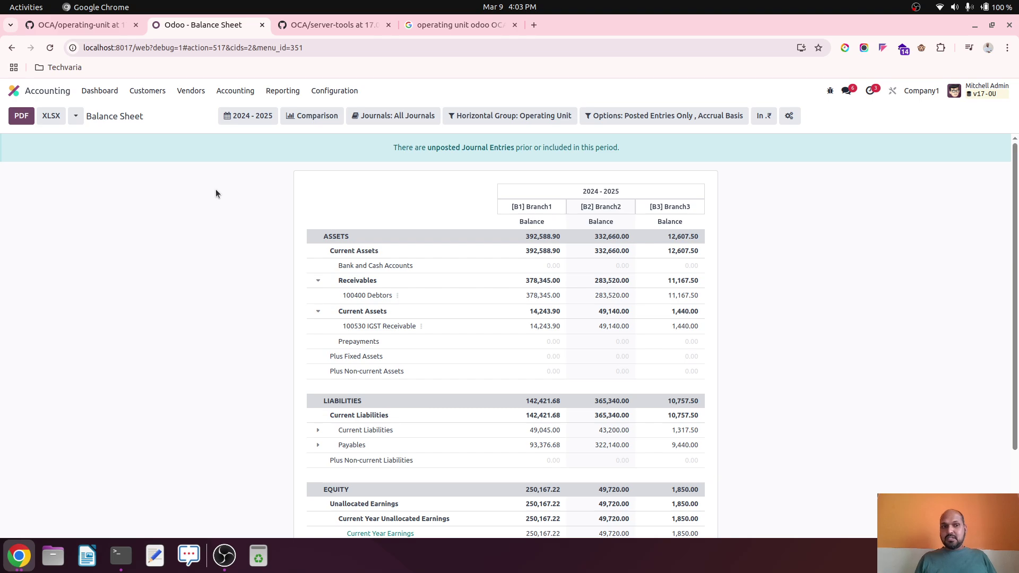
{"action": "left_click", "coordinate": [14, 91]}
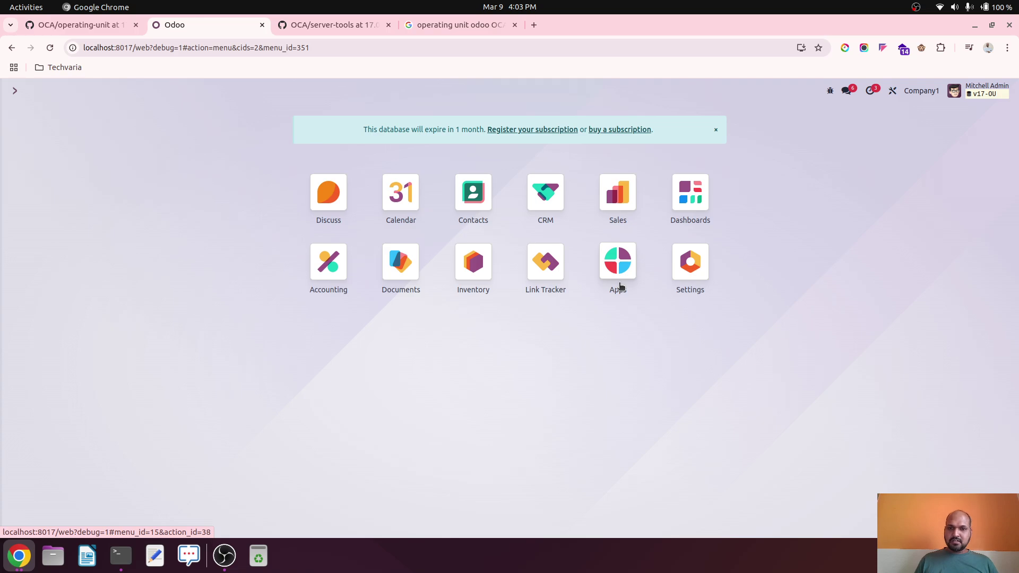
Switch to the OCA/operating-unit GitHub repository and look through the operating unit modules on its 17.0 branch.
{"action": "left_click", "coordinate": [115, 20]}
{"action": "scroll", "coordinate": [239, 322], "scroll_direction": "down", "scroll_amount": 3}
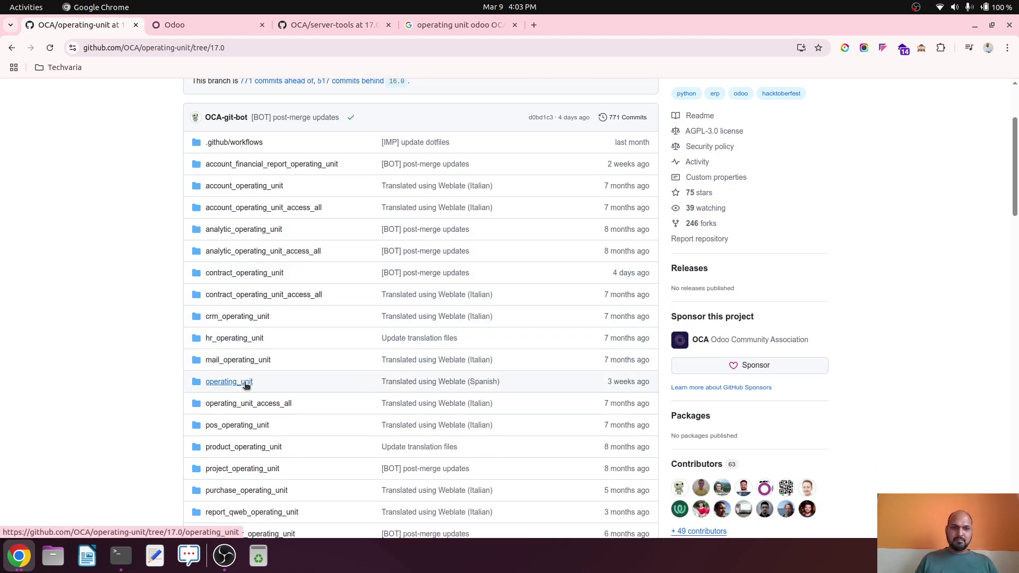
{"action": "scroll", "coordinate": [260, 432], "scroll_direction": "down", "scroll_amount": 1}
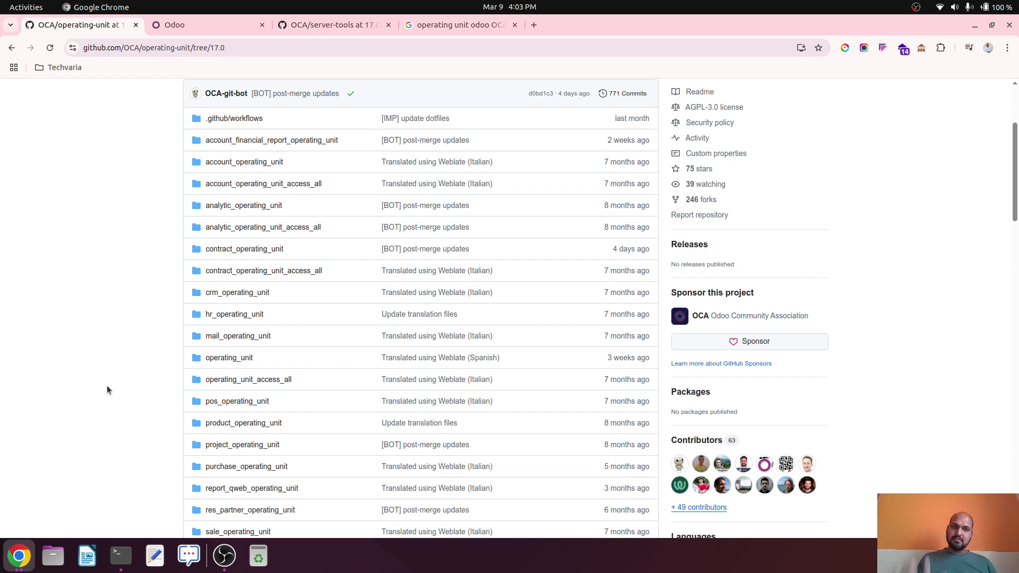
{"action": "scroll", "coordinate": [120, 404], "scroll_direction": "up", "scroll_amount": 3}
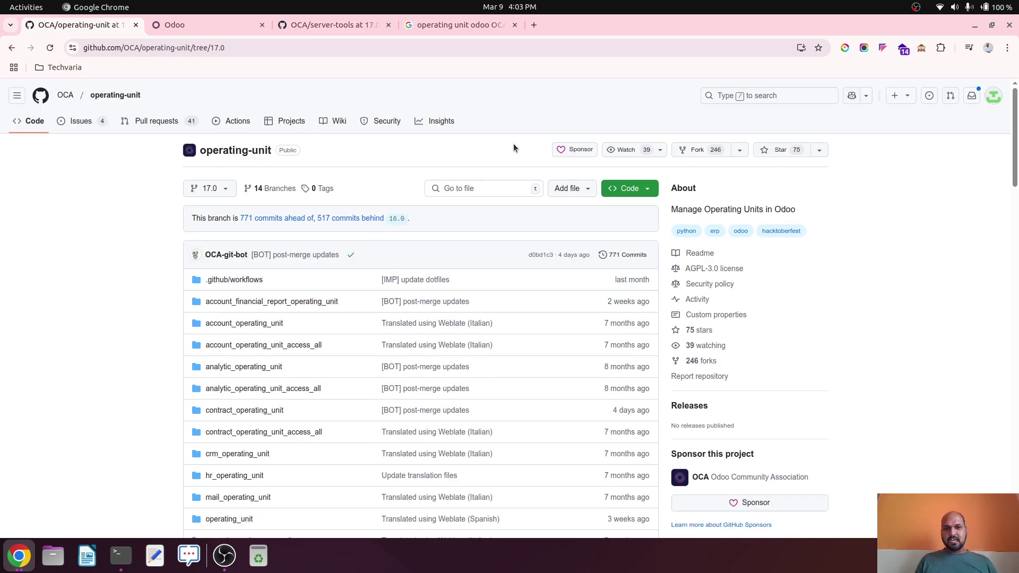